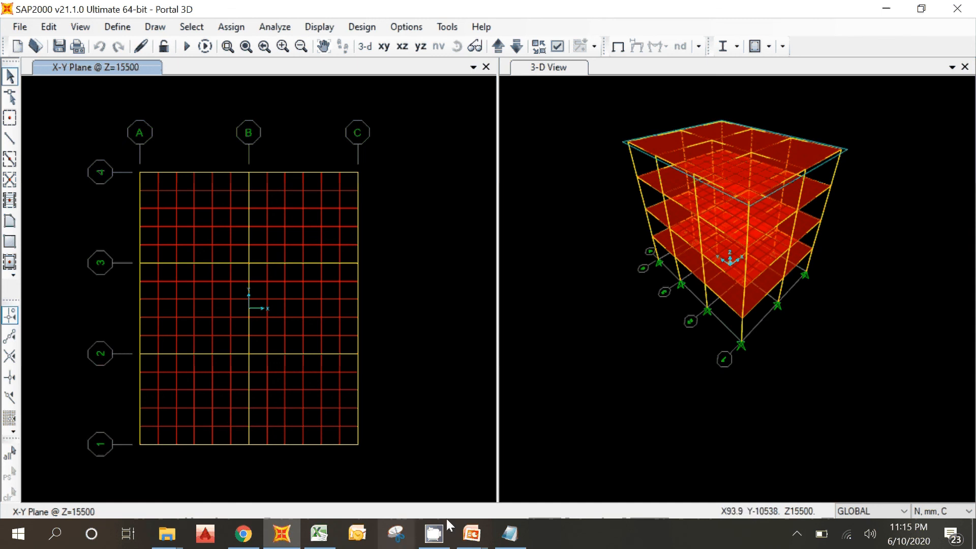
- Switch to the Lesson 4 Portal 3D Statik + Pelat presentation in PowerPoint and review the Pembebanan slide's floor loads, especially the Lt 01 dead load
left_click(472, 534)
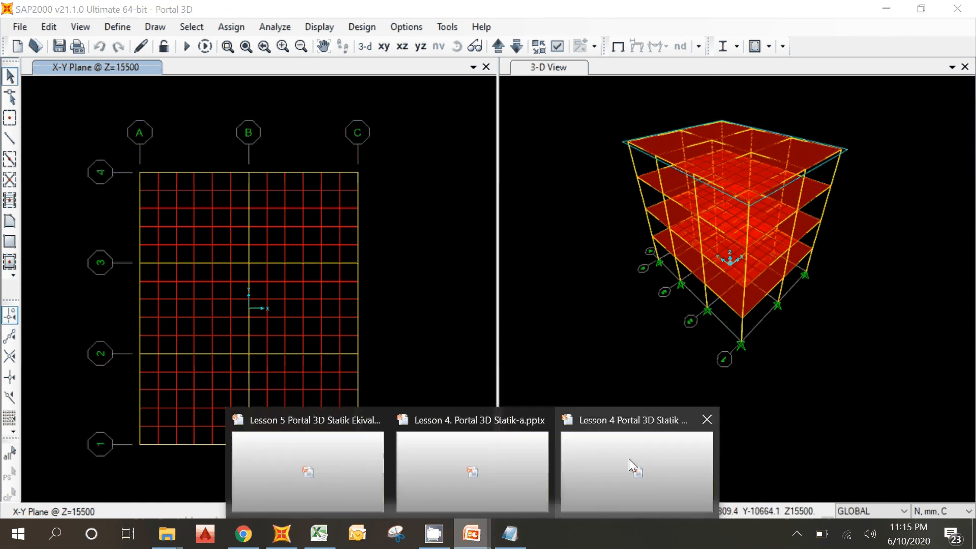
left_click(630, 459)
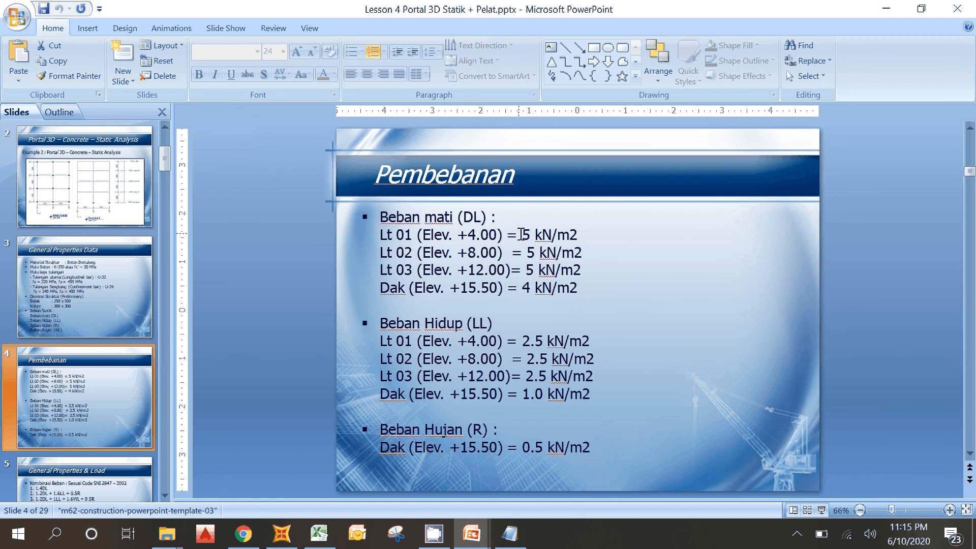
left_click_drag(521, 235, 615, 311)
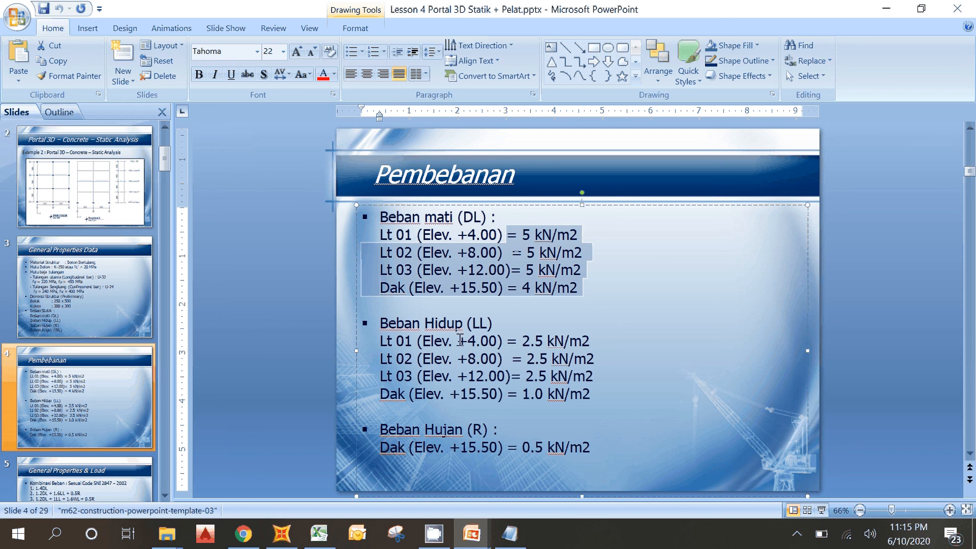
left_click(64, 401)
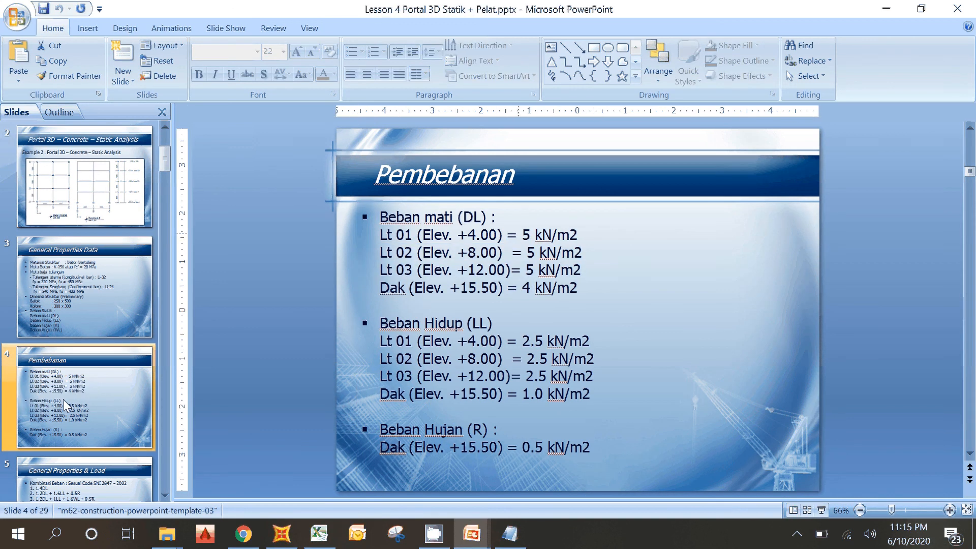
double_click(63, 399)
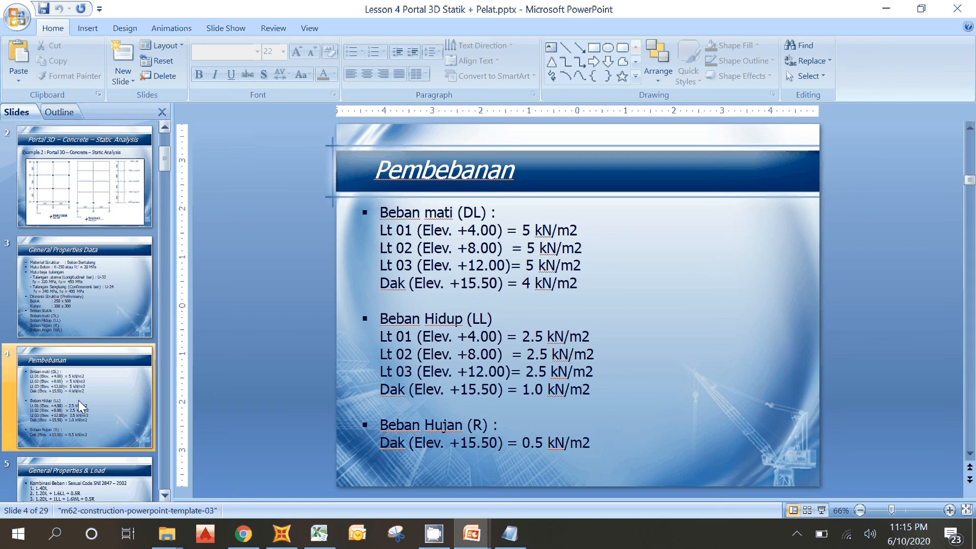
scroll(78, 401, "down", 2)
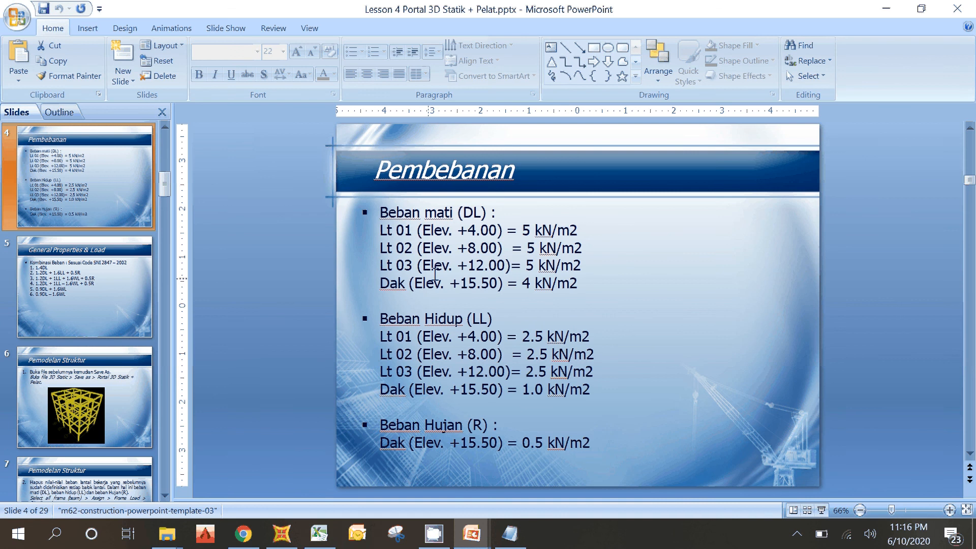
left_click(443, 248)
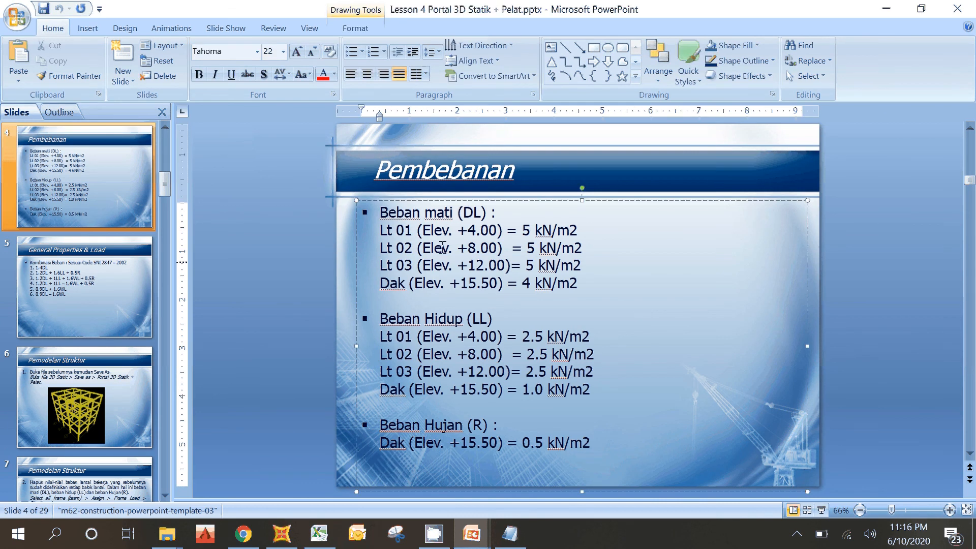
key("Down")
left_click_drag(532, 232, 578, 232)
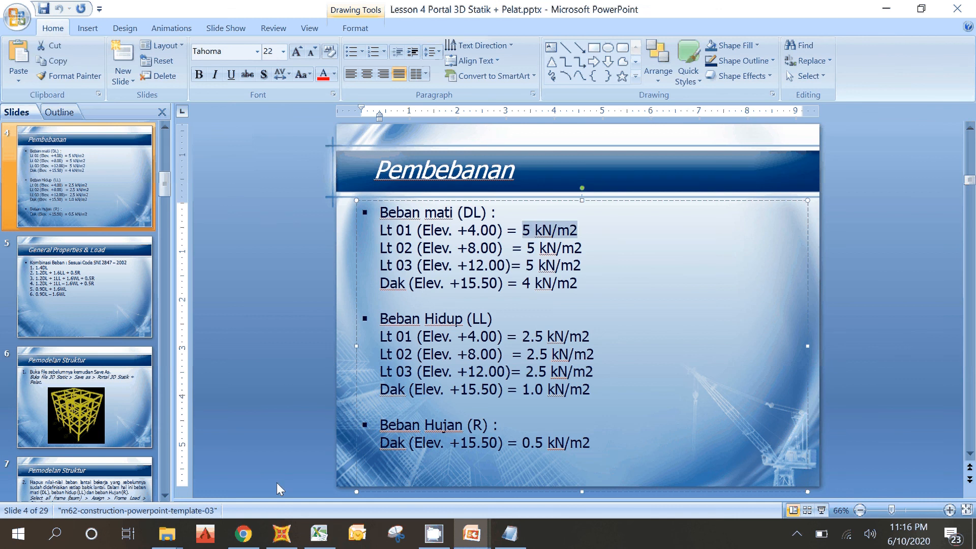
- Switch to SAP2000, bring the plan view to the Z=4000 level and select everything on that floor
left_click(281, 534)
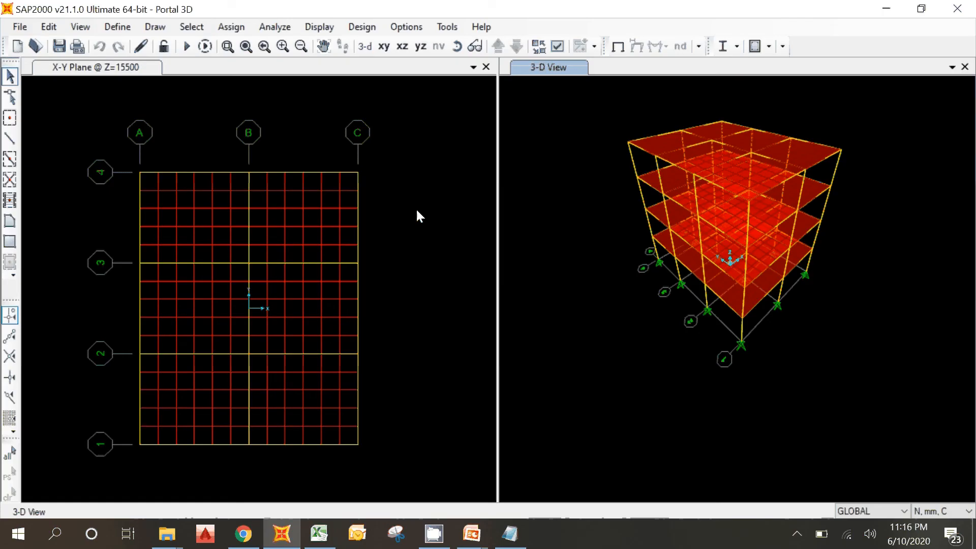
left_click(419, 216)
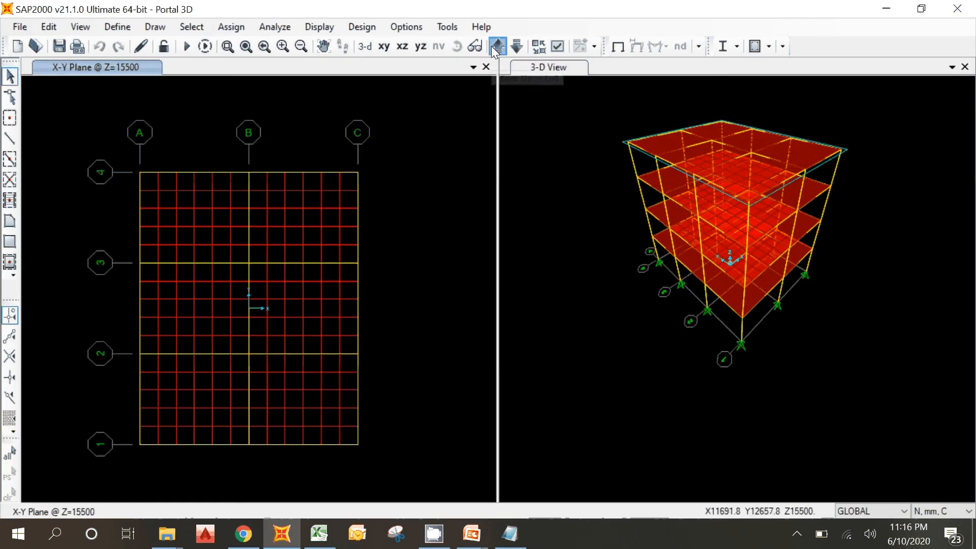
left_click(494, 47)
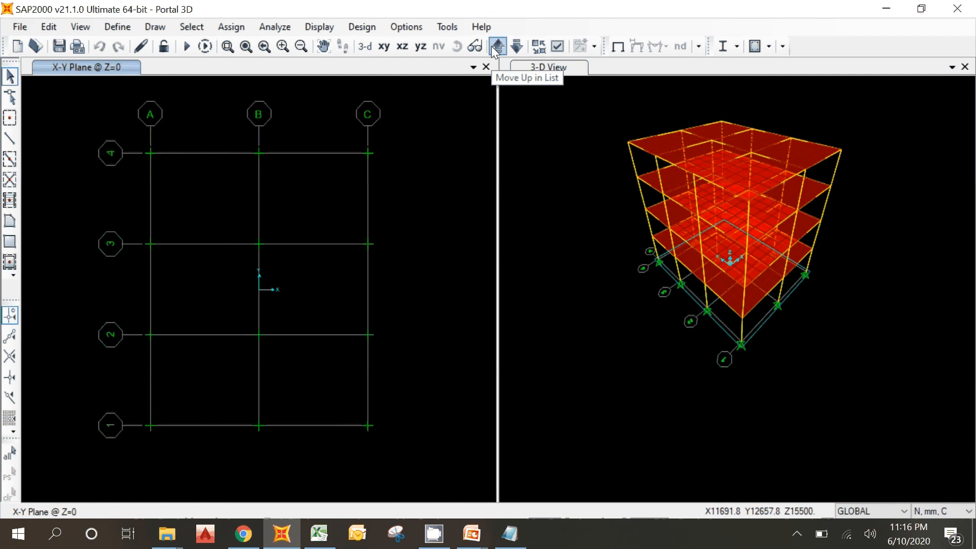
left_click(494, 47)
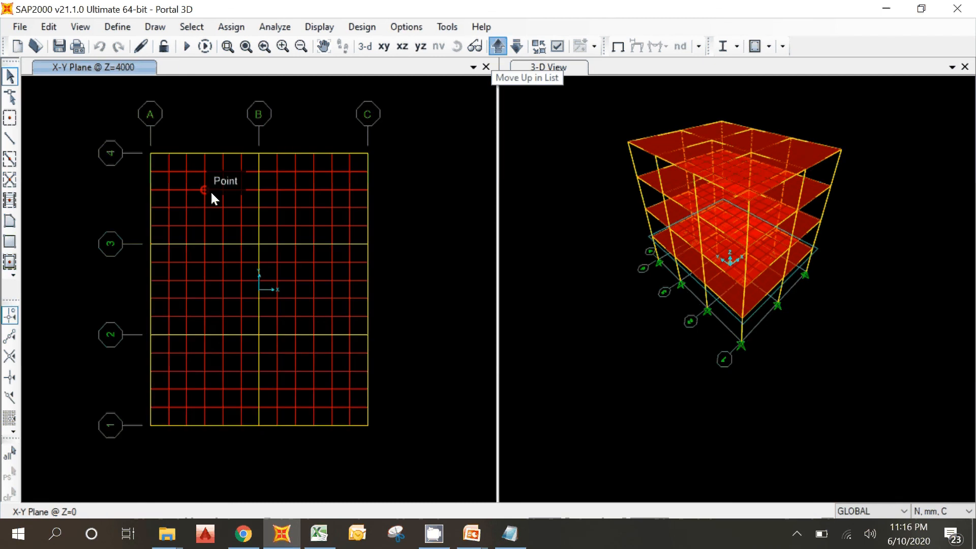
left_click_drag(78, 123, 366, 435)
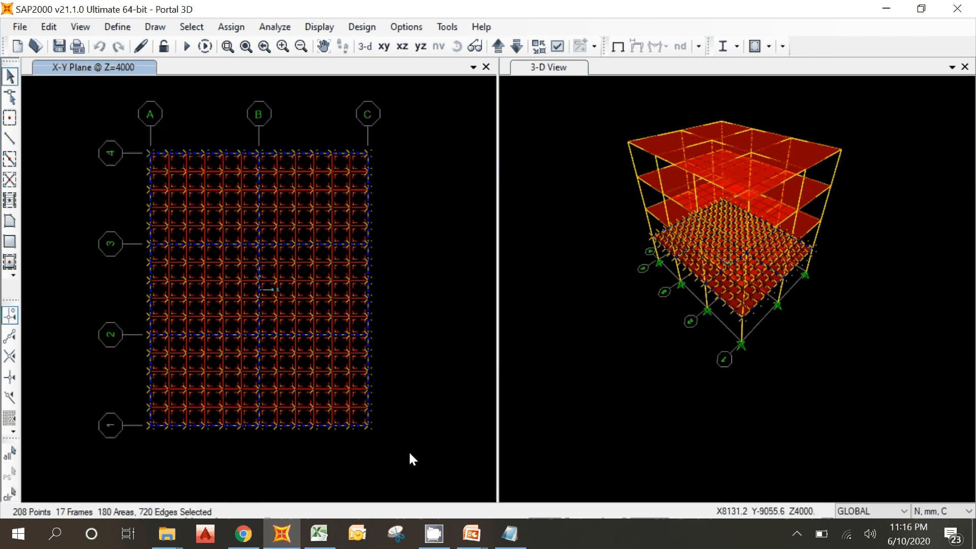
- Set the model units to KN, m, C and recheck the Lt 01 dead load on the PowerPoint Pembebanan slide
left_click(924, 510)
left_click(940, 398)
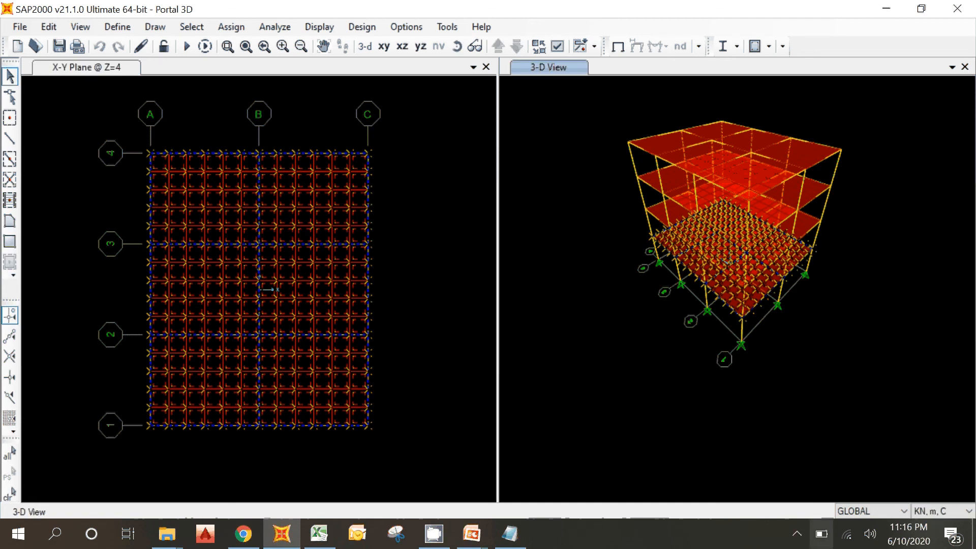
left_click(472, 533)
left_click(585, 443)
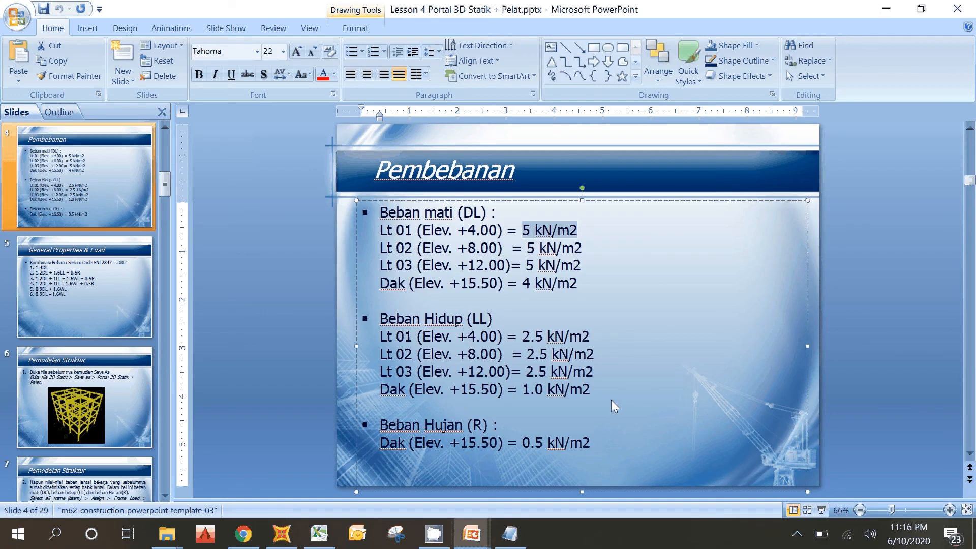
- Back in SAP2000, assign a 5 kN/m² uniform gravity load under DEAD to the selected Z=4 floor areas, replacing existing loads
left_click(282, 536)
left_click(231, 27)
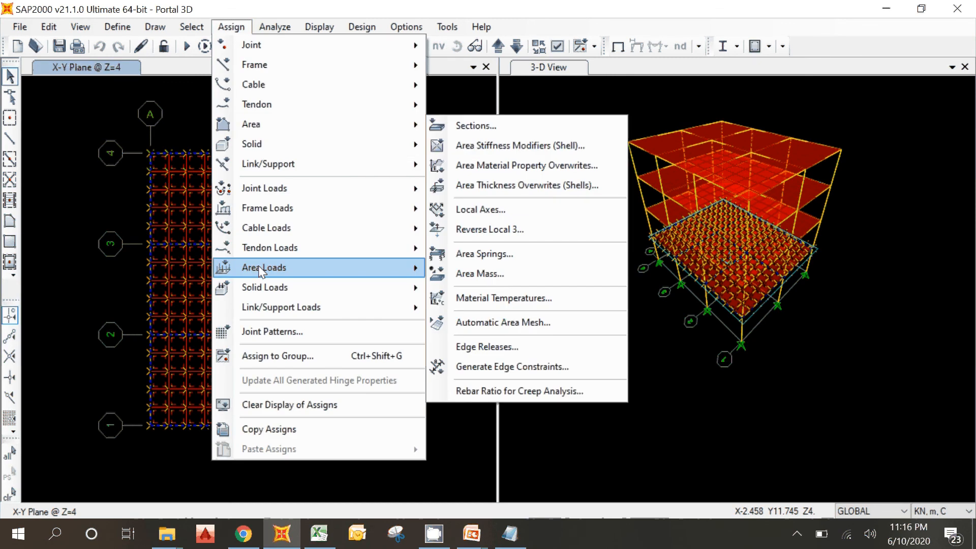
mouse_move(260, 278)
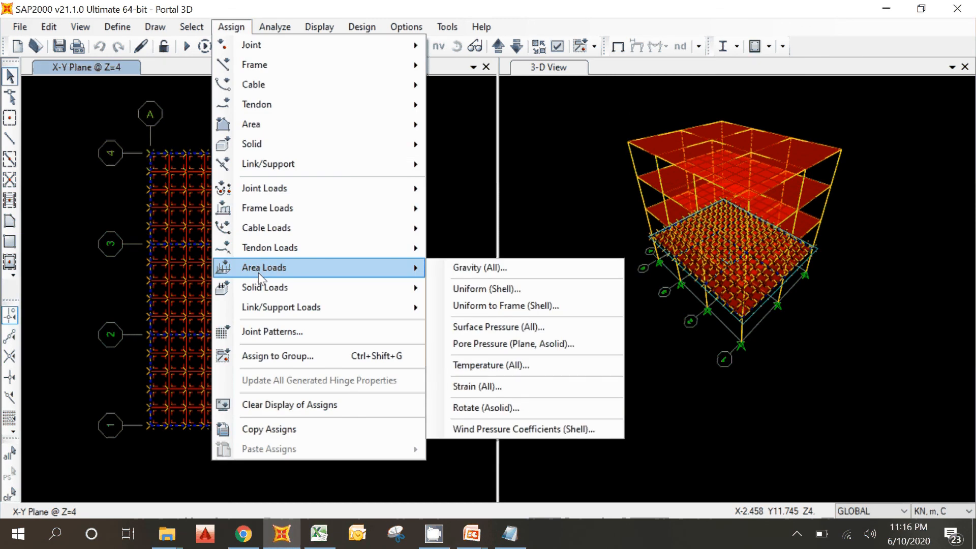
left_click(493, 289)
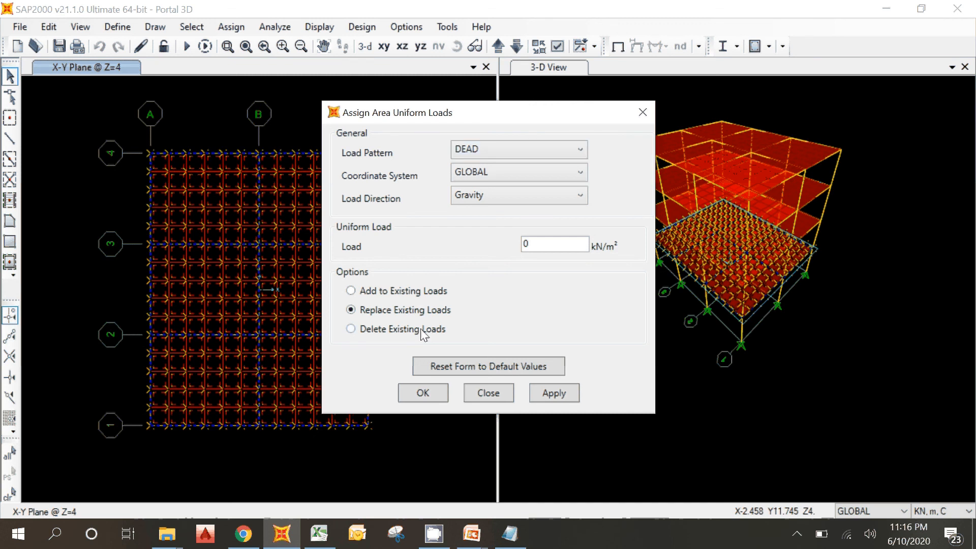
double_click(532, 243)
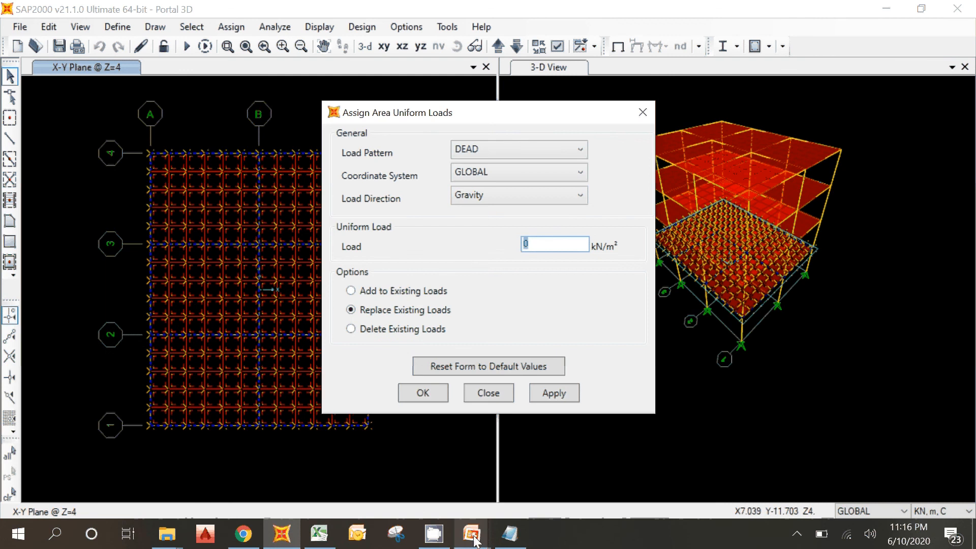
mouse_move(475, 540)
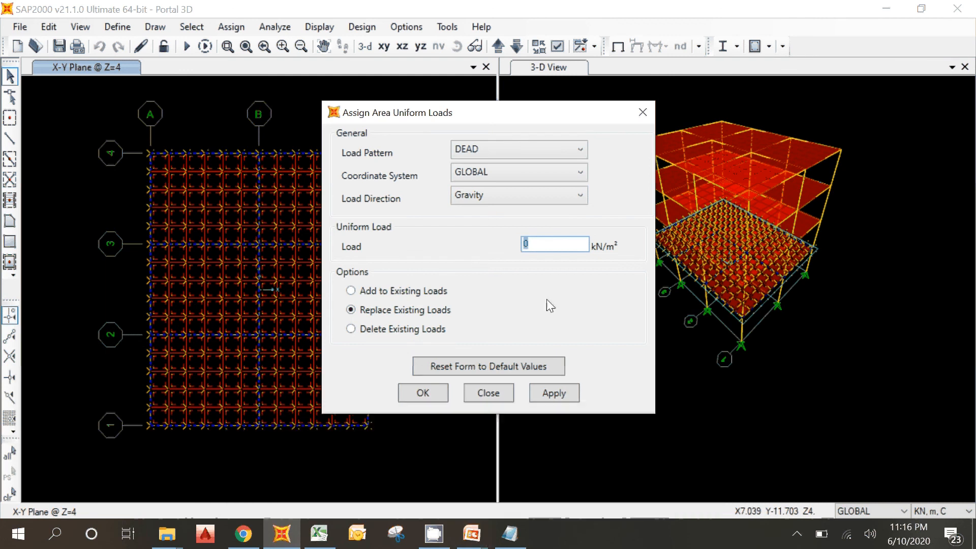
type("5")
left_click(554, 392)
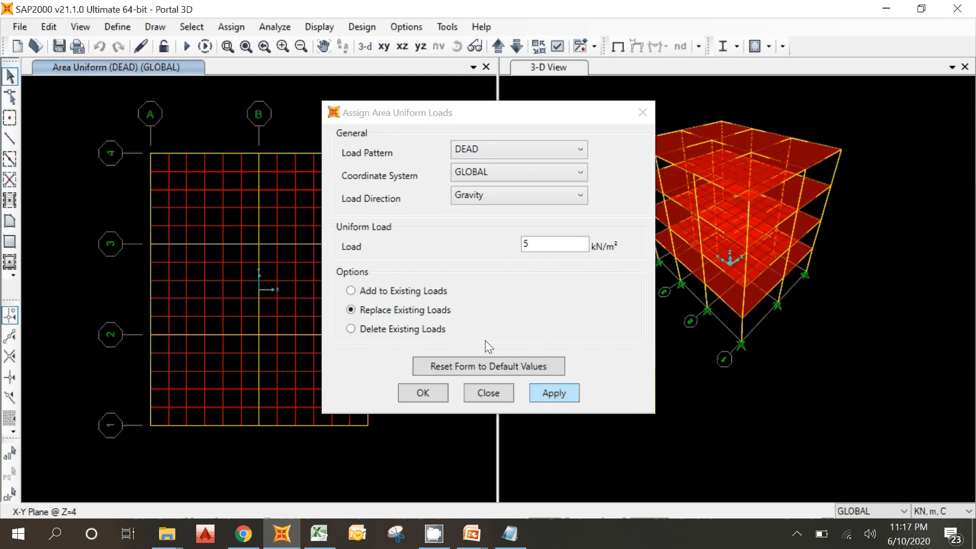
- Move the load dialog clear of the plan, show the Z=8 level and check the Lt 02 dead load in PowerPoint
left_click_drag(483, 115, 829, 140)
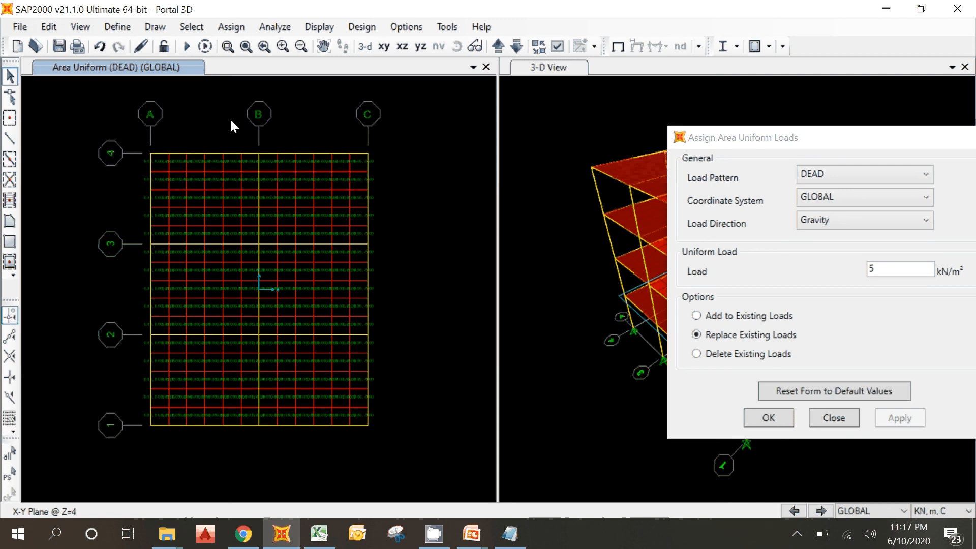
left_click(498, 48)
left_click(496, 47)
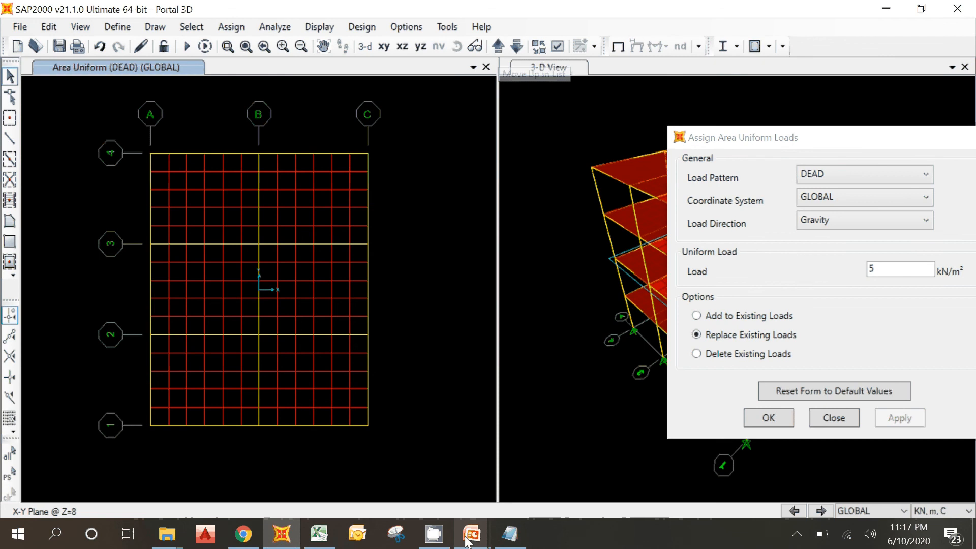
left_click(616, 467)
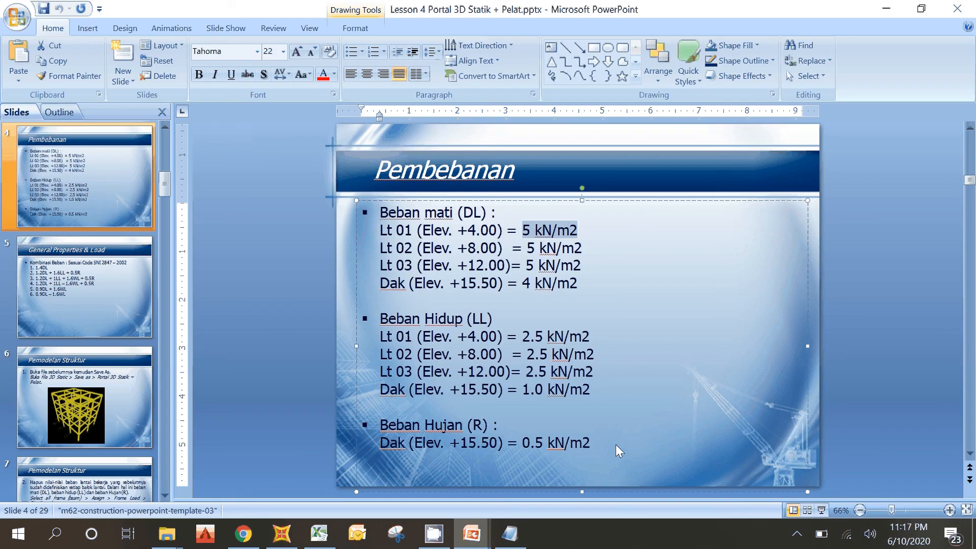
left_click(523, 249)
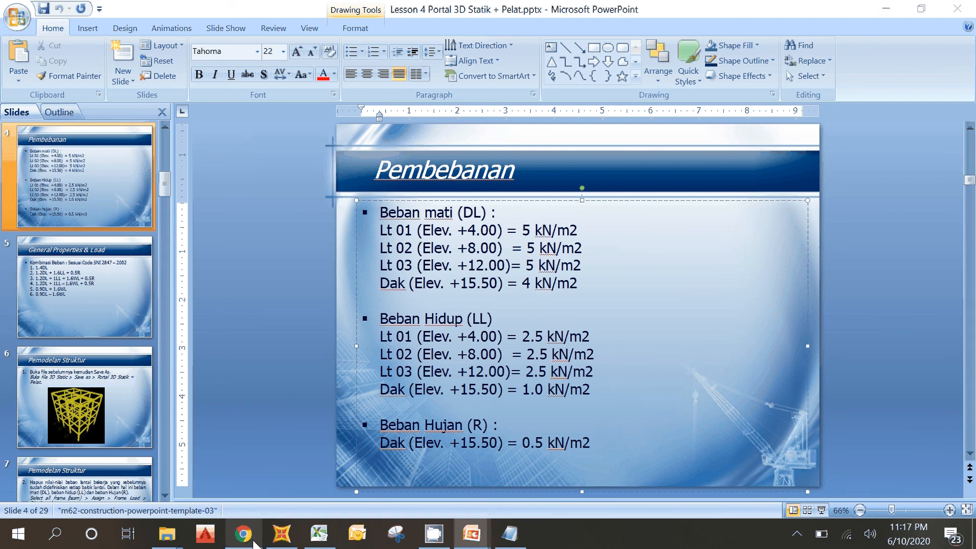
- Return to SAP2000, select the whole Z=8 floor and apply the 5 kN/m² DEAD uniform area load to it
left_click(281, 534)
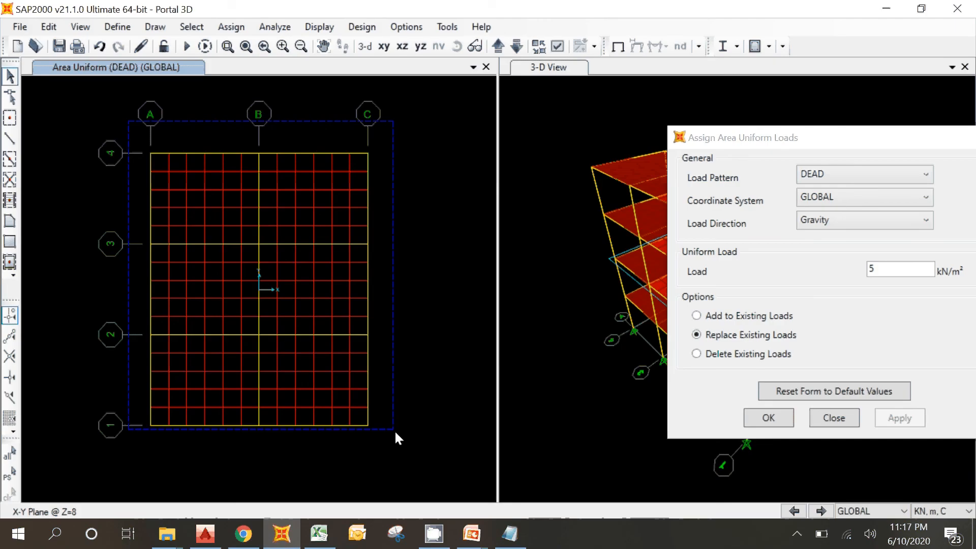
left_click_drag(394, 430, 396, 431)
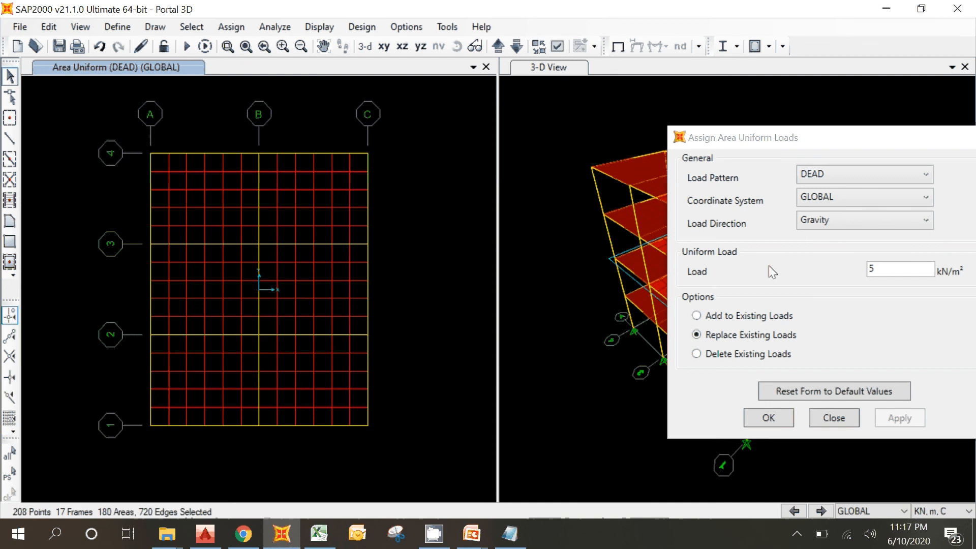
left_click(892, 268)
left_click(900, 420)
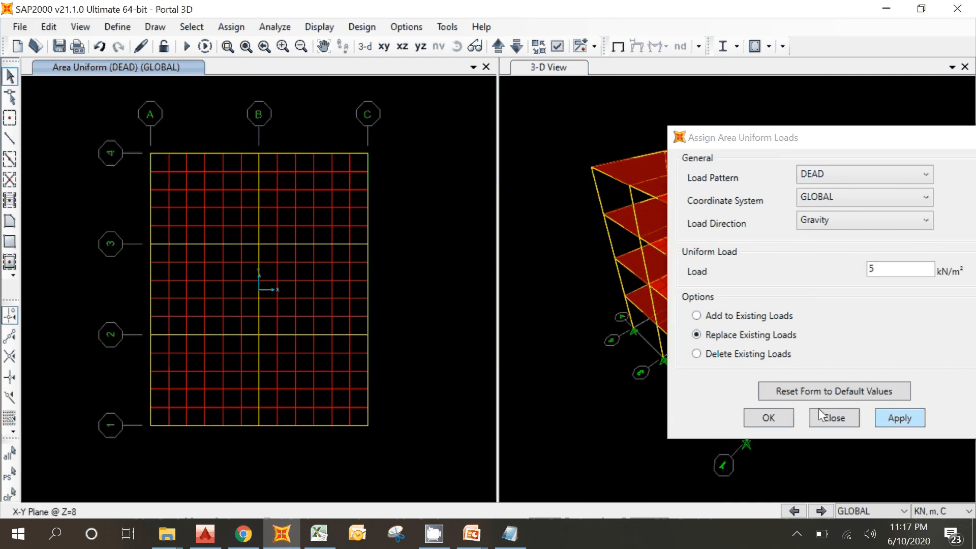
- Show the plan at Z=12, select the whole floor and apply the 5 kN/m² DEAD uniform area load
left_click(499, 47)
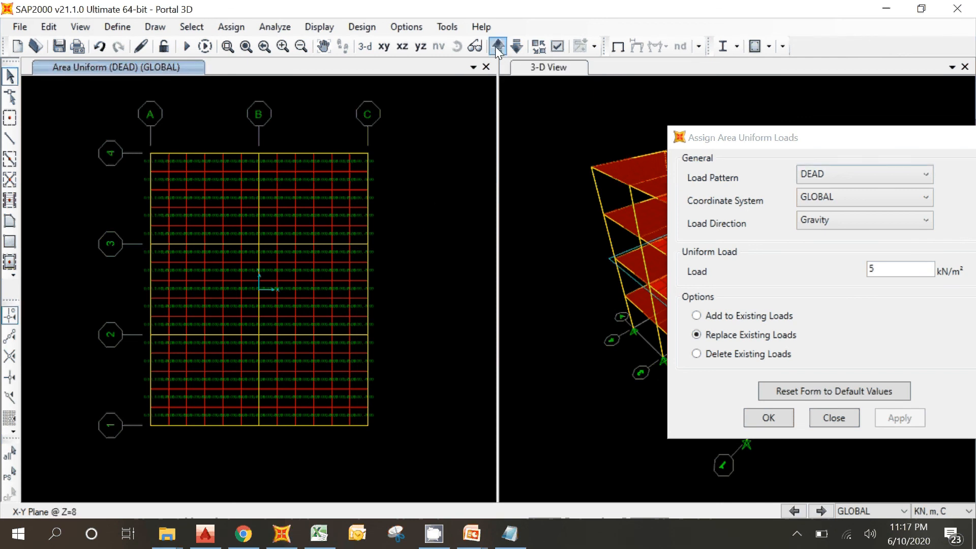
left_click(498, 47)
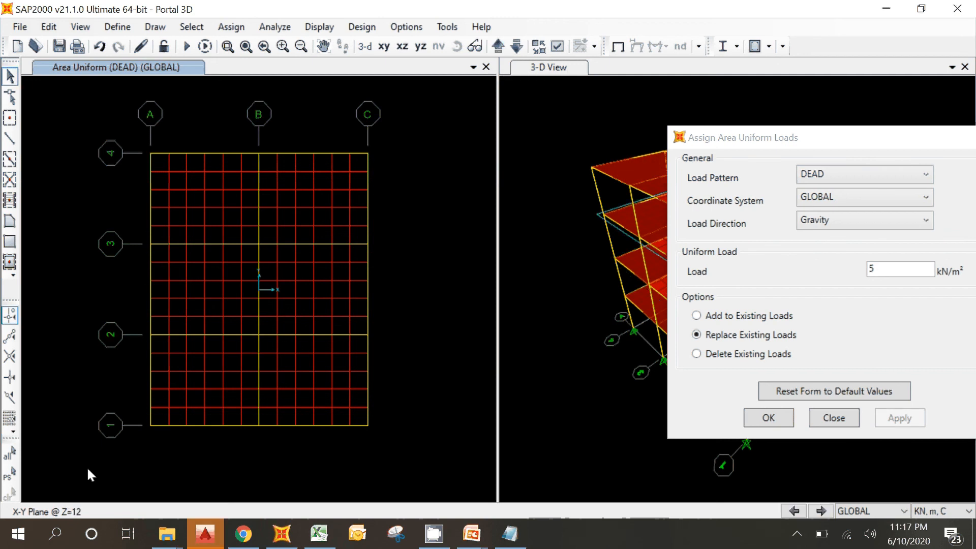
left_click_drag(125, 123, 301, 370)
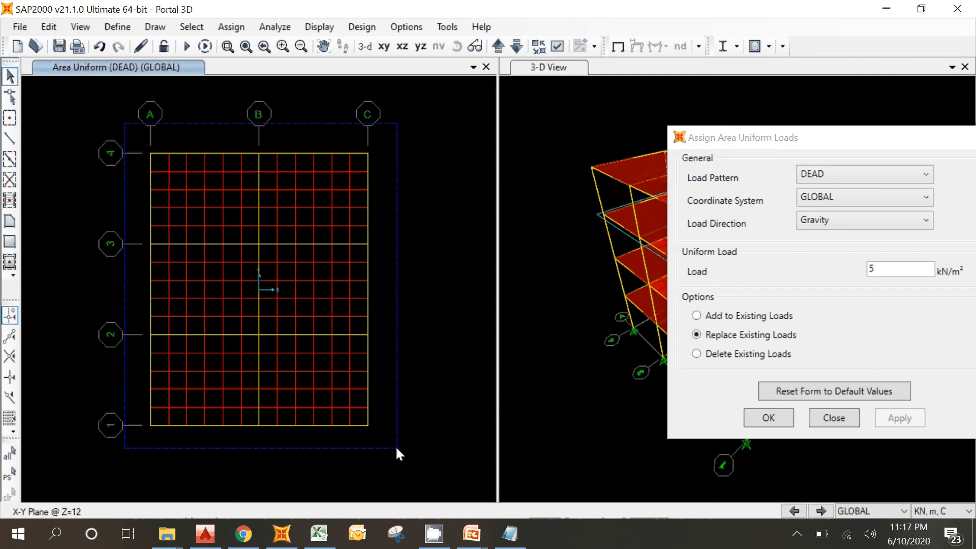
left_click_drag(396, 446, 395, 446)
left_click(884, 284)
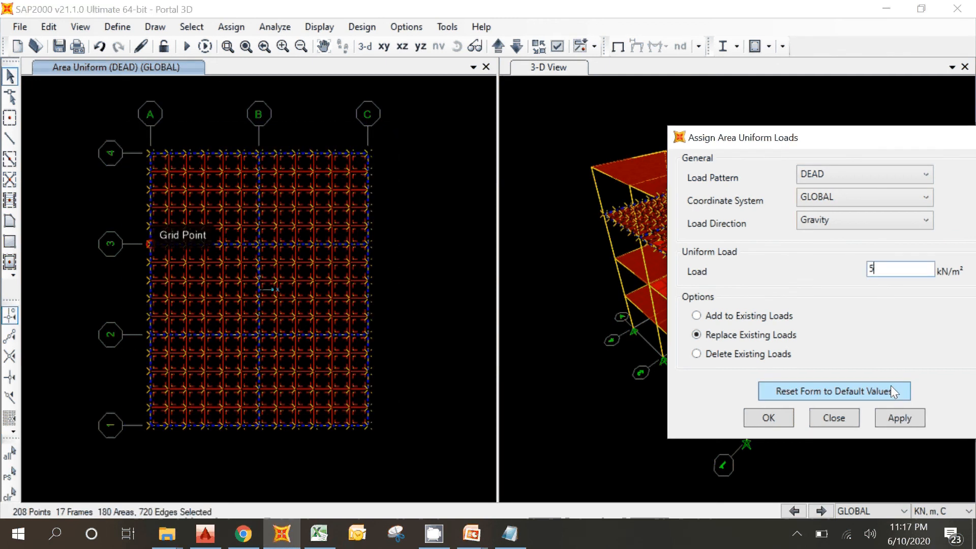
left_click(902, 422)
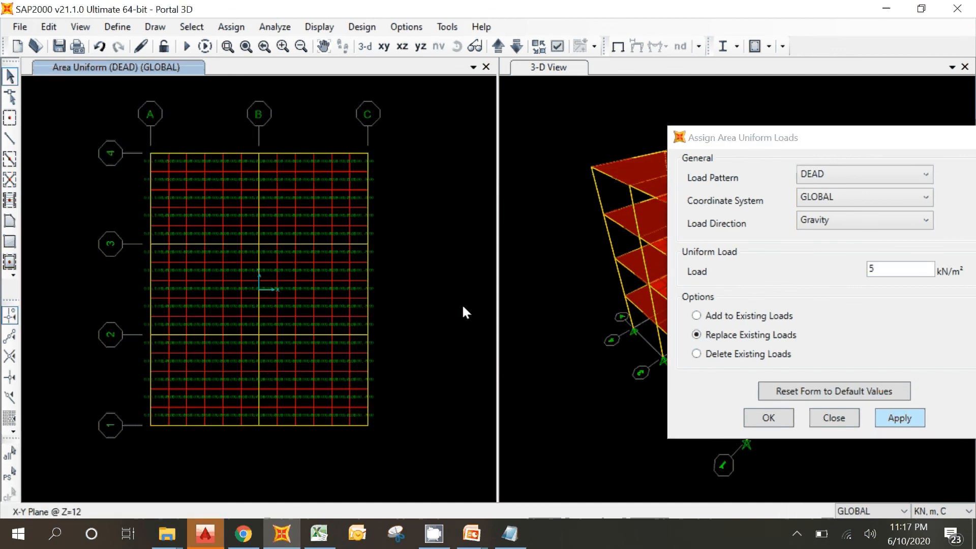
- Switch to the Lesson 4 Portal 3D Statik + Pelat presentation in PowerPoint and check the Dak dead load
left_click(469, 488)
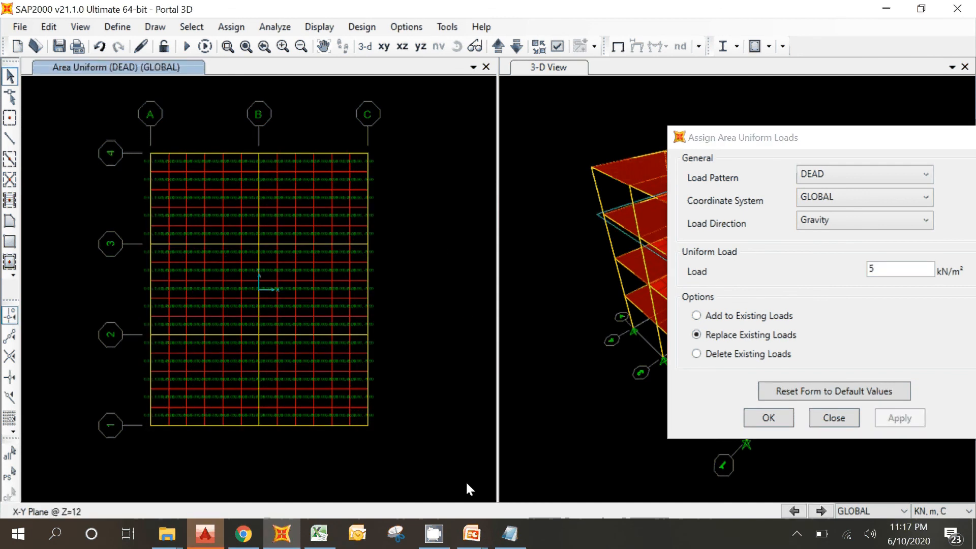
left_click(472, 534)
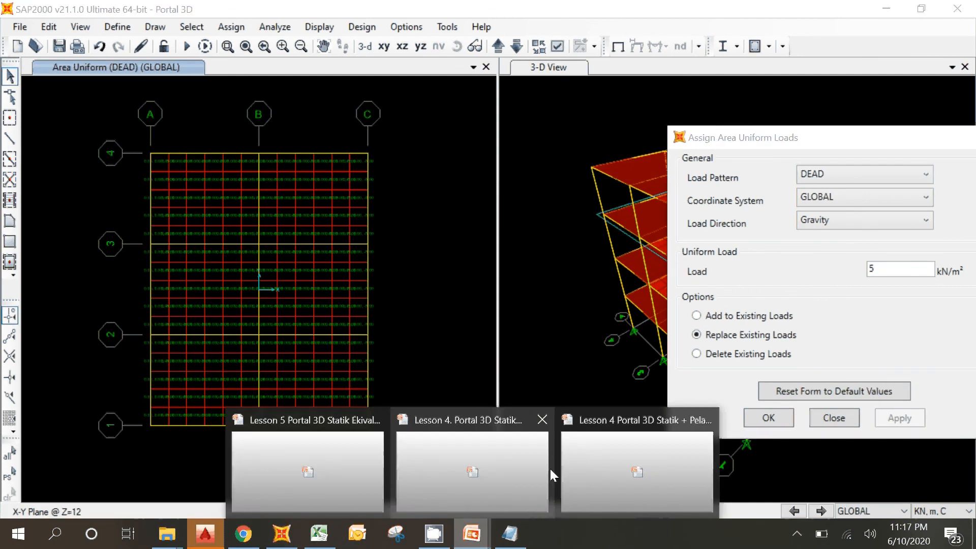
left_click(597, 467)
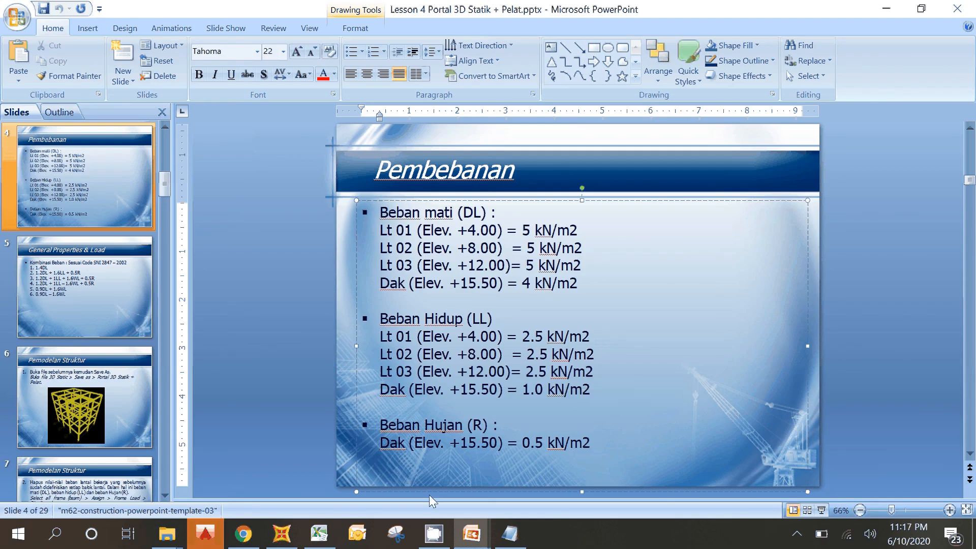
- Return to SAP2000, select the whole roof at Z=15.5 and apply a 4 kN/m² DEAD uniform area load
left_click(275, 532)
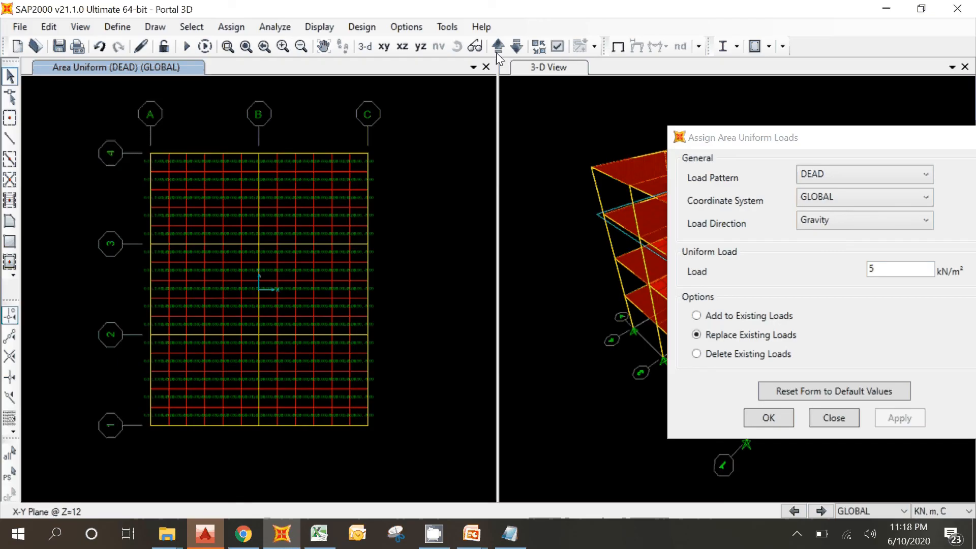
left_click(499, 46)
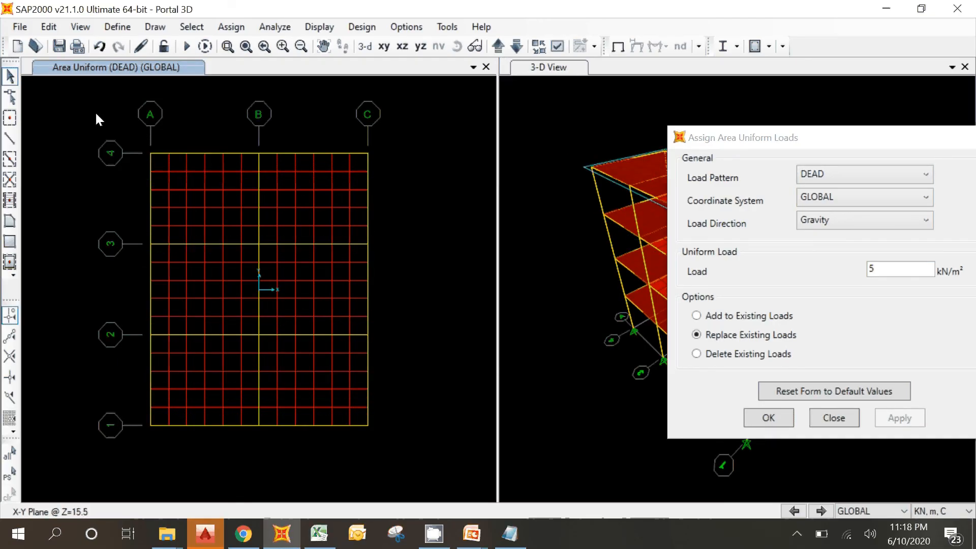
left_click_drag(96, 115, 372, 430)
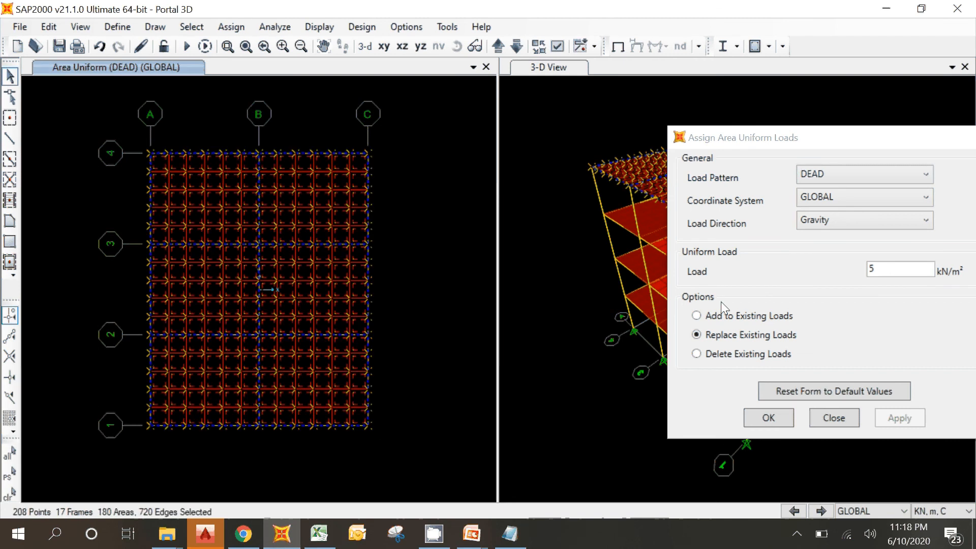
left_click_drag(885, 269, 740, 266)
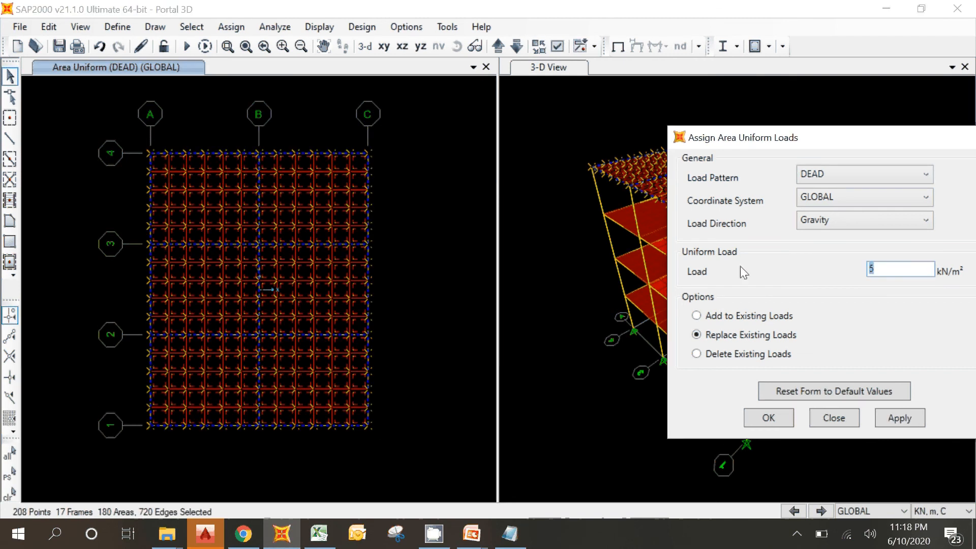
type("4")
left_click(891, 418)
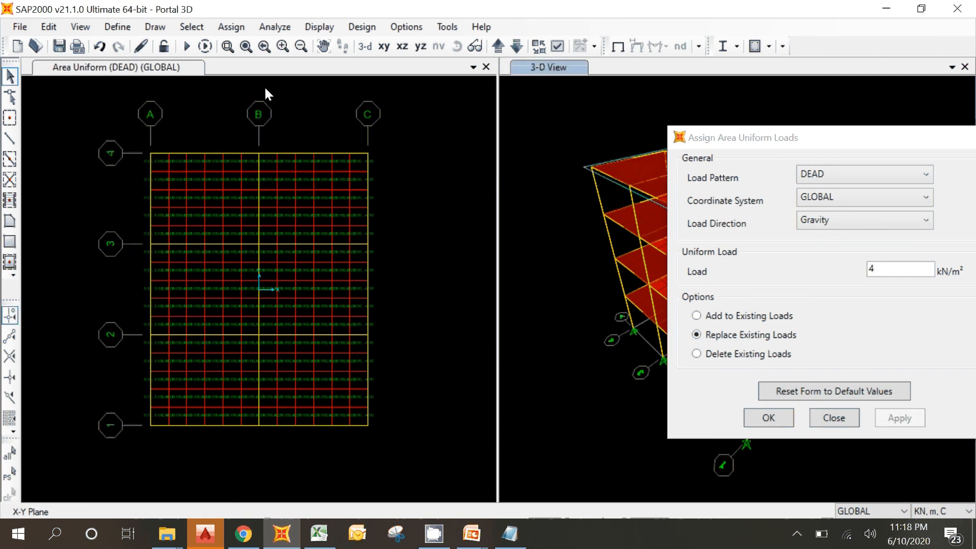
- Review the assigned DEAD area loads on the plans at Z=12, Z=8 and Z=4, and consult the load list in PowerPoint
left_click(239, 196)
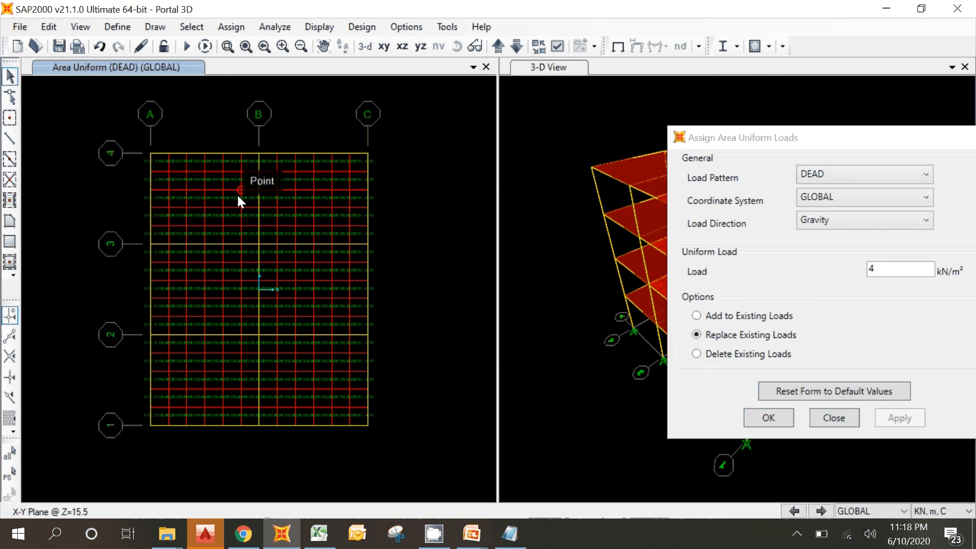
left_click(515, 47)
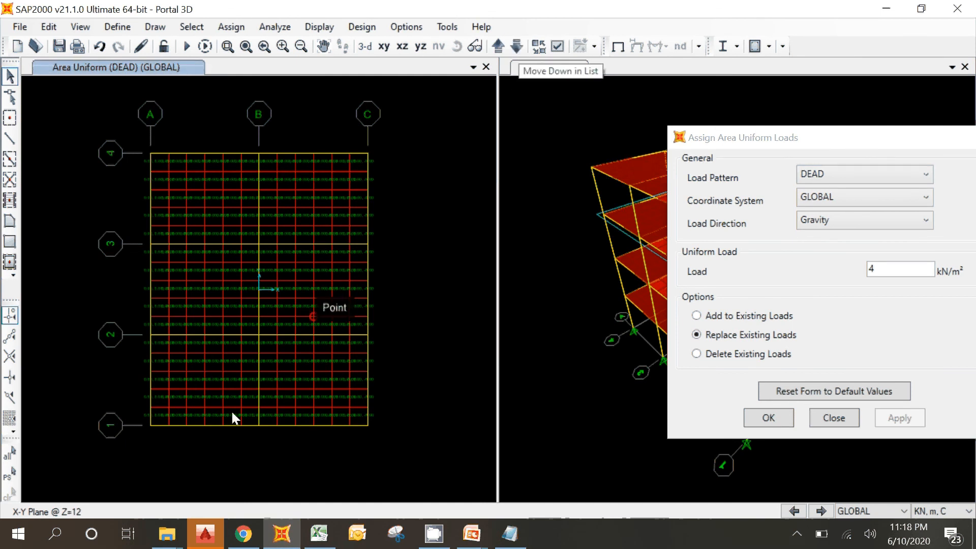
left_click(516, 47)
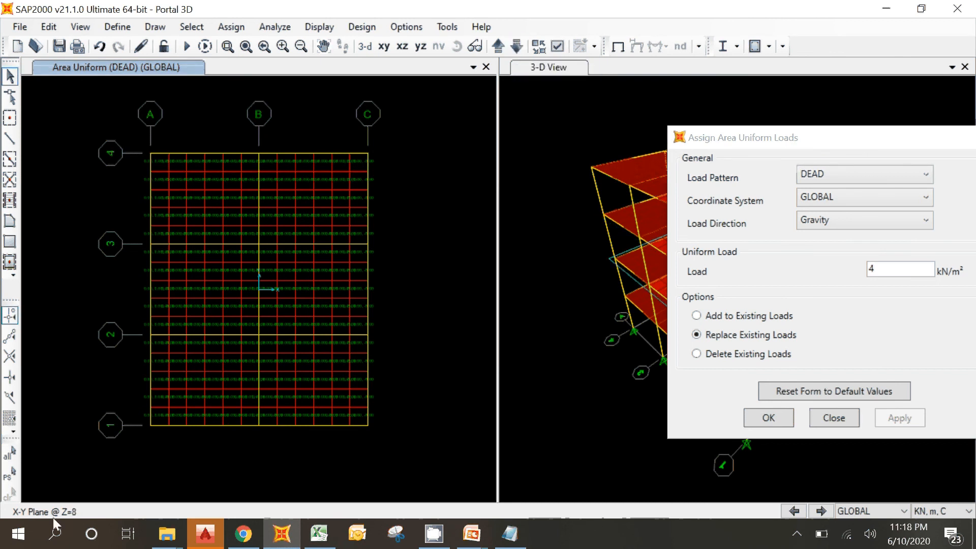
left_click(517, 46)
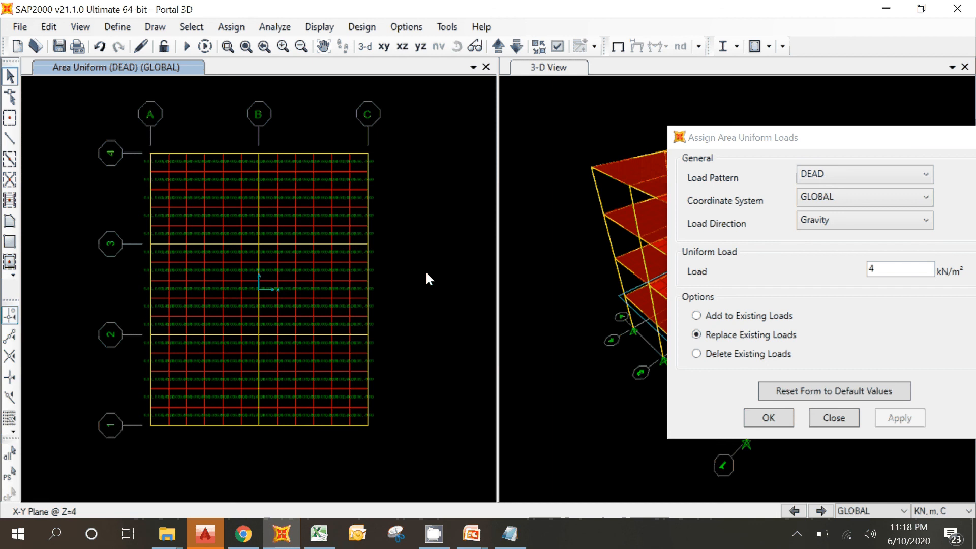
left_click(471, 543)
- In SAP2000, select the whole roof at Z=15.5 and apply a 0.5 kN/m² LIVE-HUJAN uniform area load
left_click(498, 46)
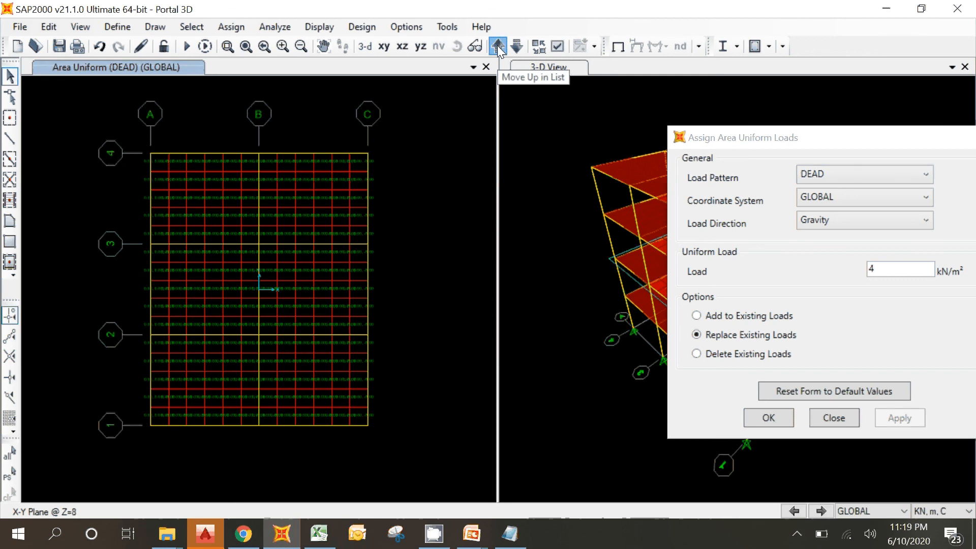
left_click(498, 47)
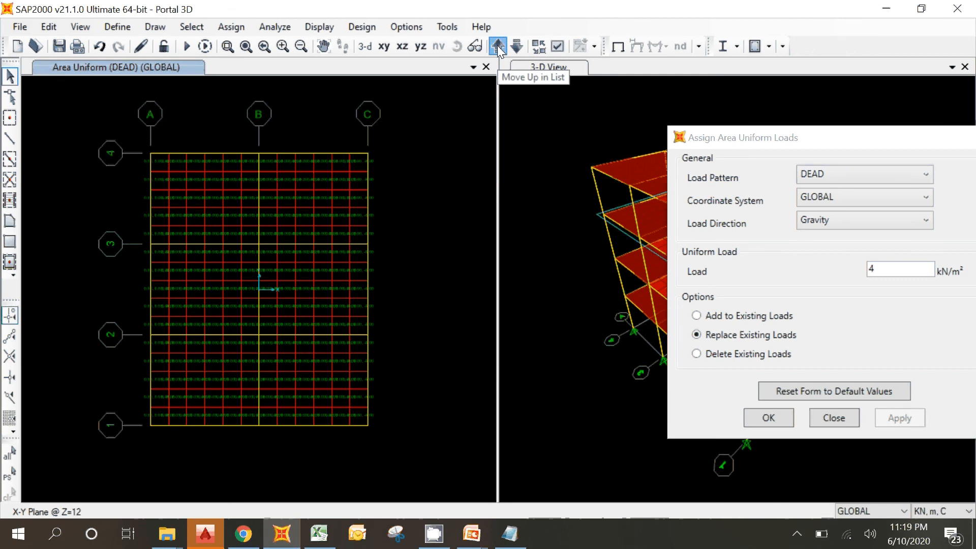
left_click(499, 47)
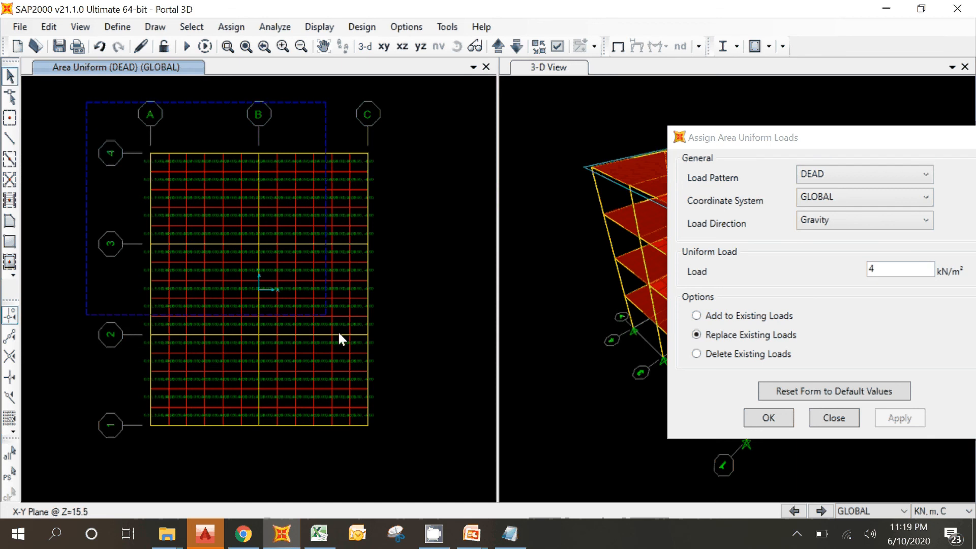
left_click_drag(339, 334, 407, 453)
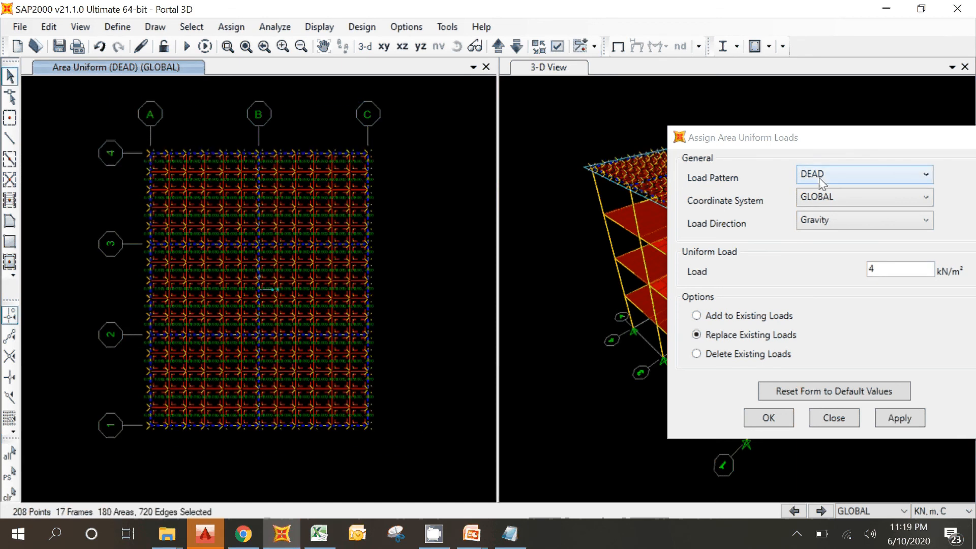
left_click(825, 176)
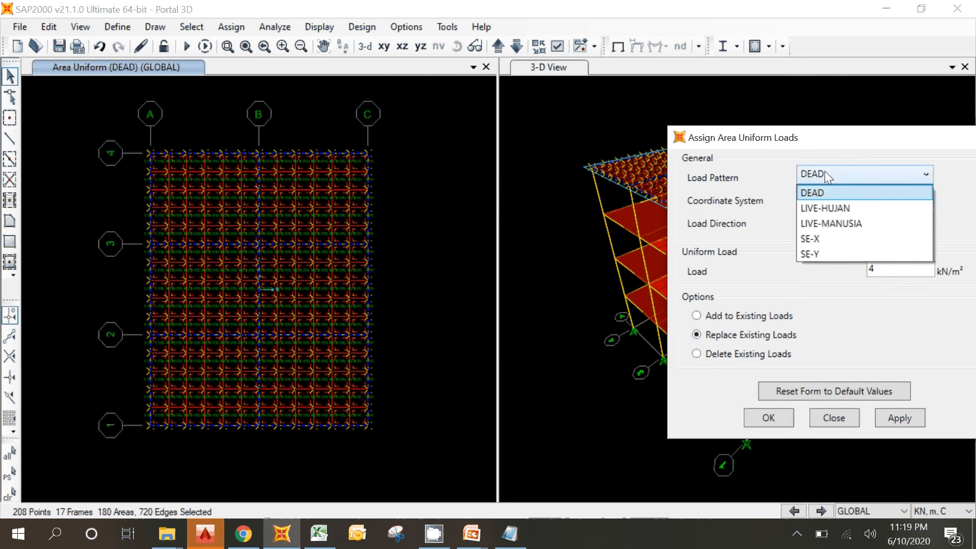
left_click(832, 208)
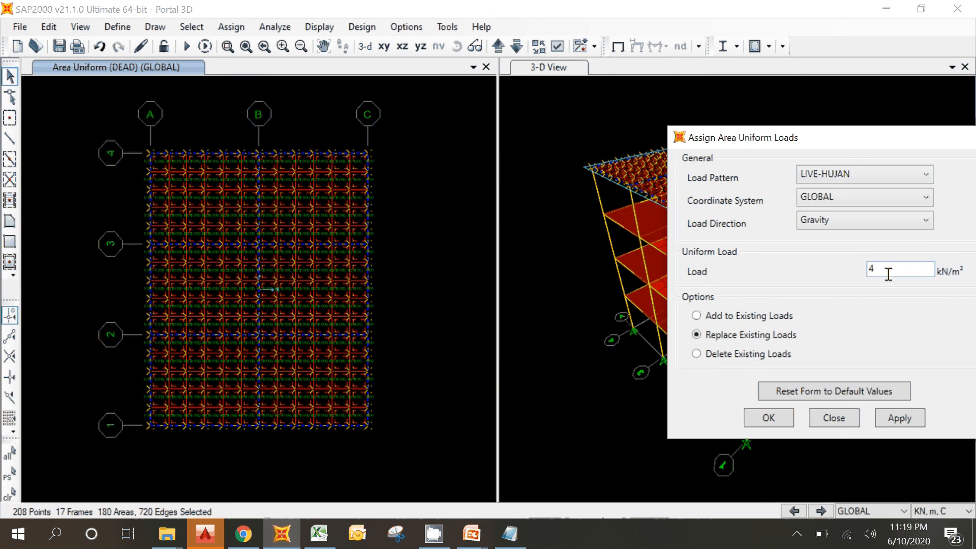
left_click_drag(888, 275, 839, 278)
type("0.5")
left_click(896, 420)
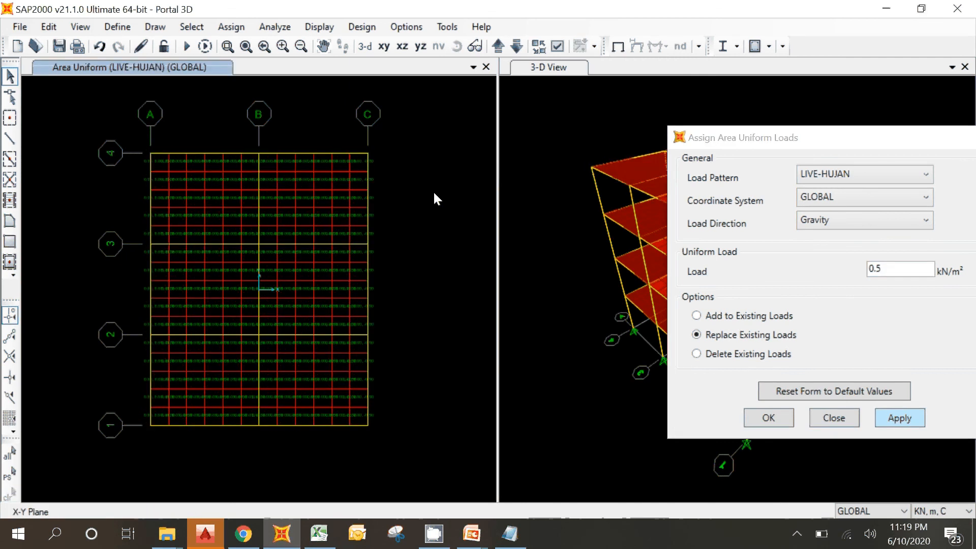
- Check the Beban Hidup live loads for each floor on the Pembebanan slide in PowerPoint
left_click(175, 87)
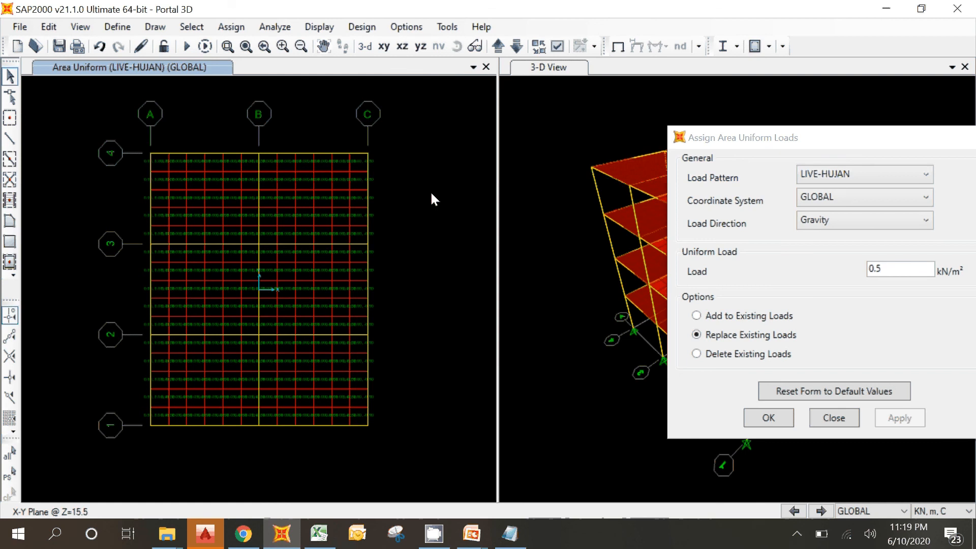
mouse_move(472, 534)
left_click(611, 473)
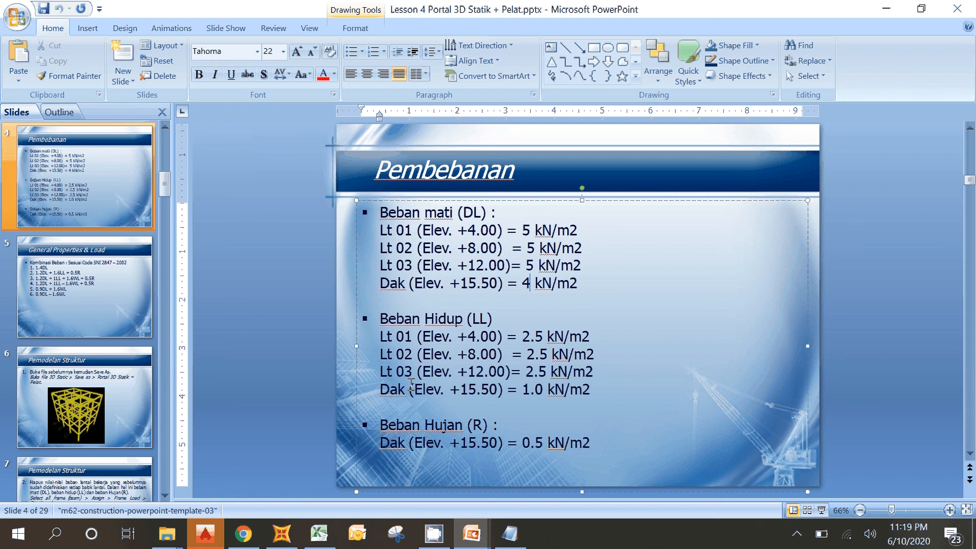
- Return to SAP2000, select the whole floor at Z=4 and apply the slide's 2.5 kN/m² live load under LIVE-MANUSIA
left_click(283, 533)
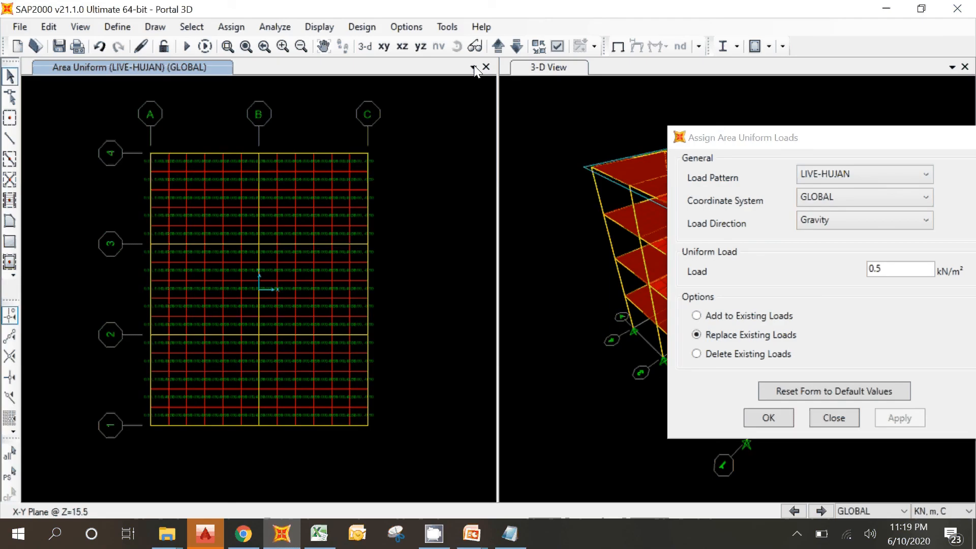
left_click(497, 46)
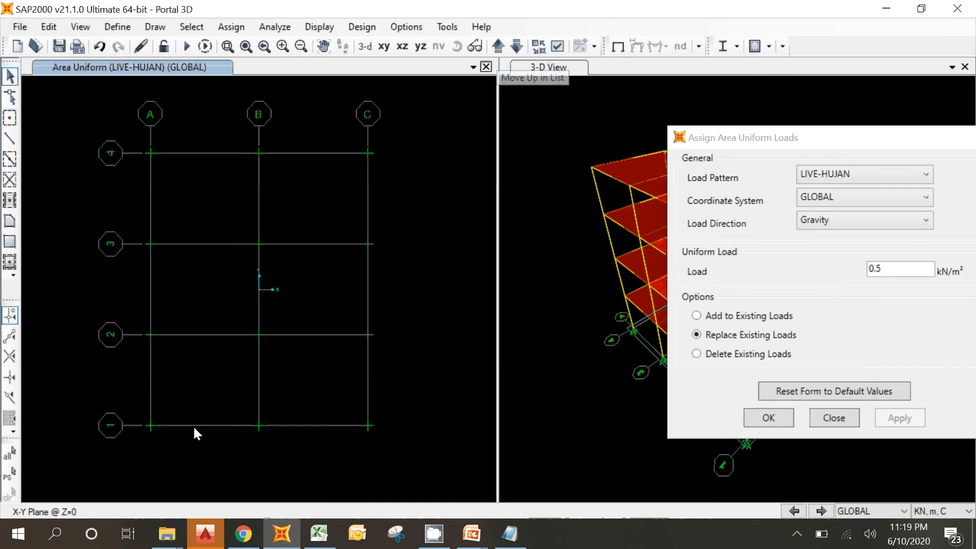
left_click(474, 46)
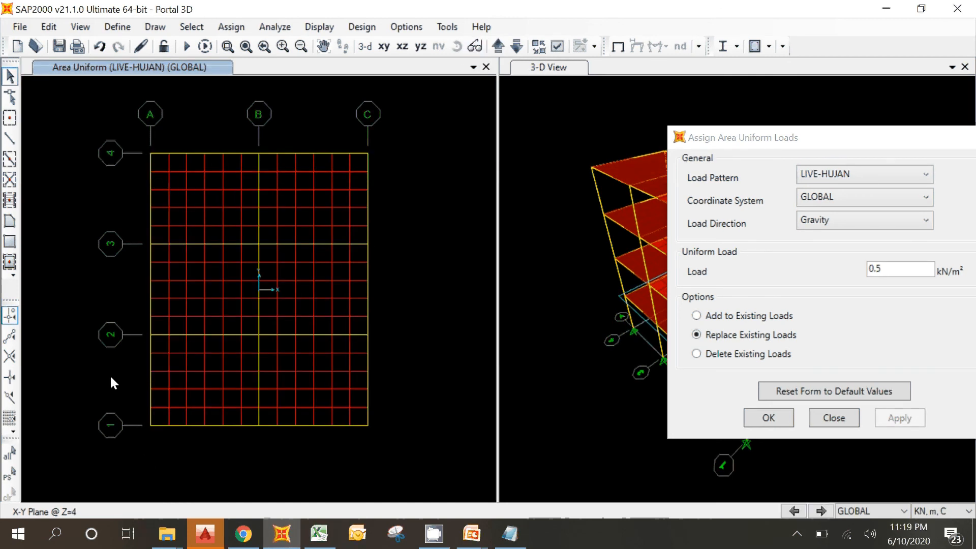
left_click_drag(81, 118, 417, 449)
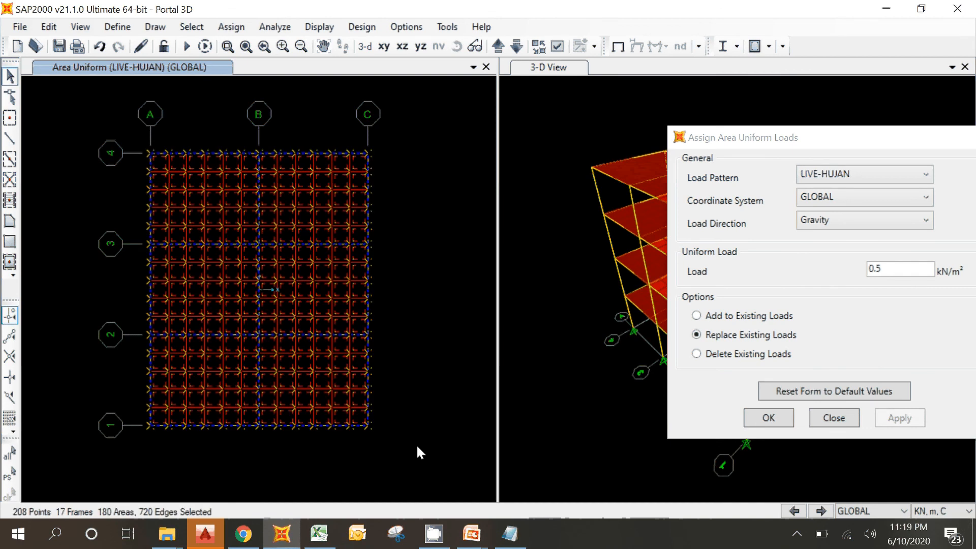
left_click(849, 176)
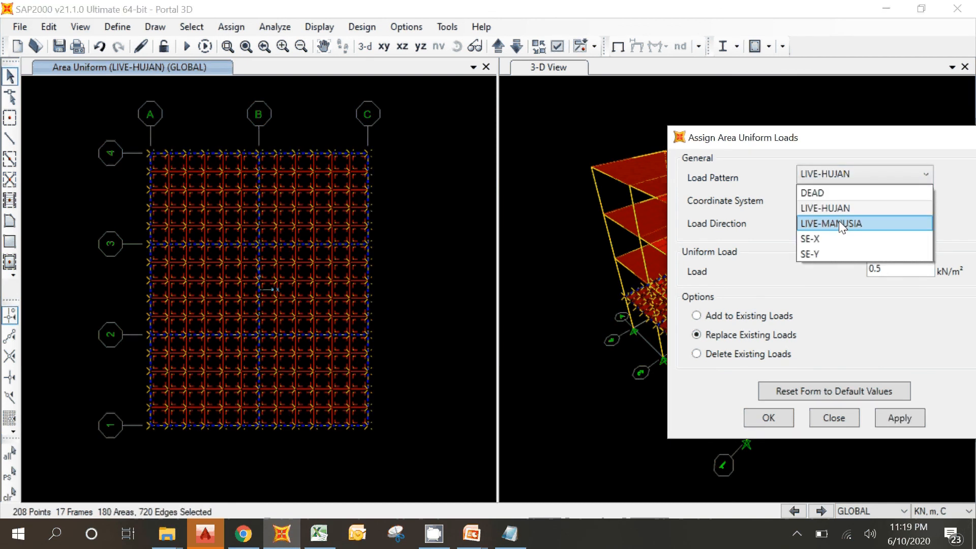
left_click(841, 224)
left_click_drag(890, 267, 824, 273)
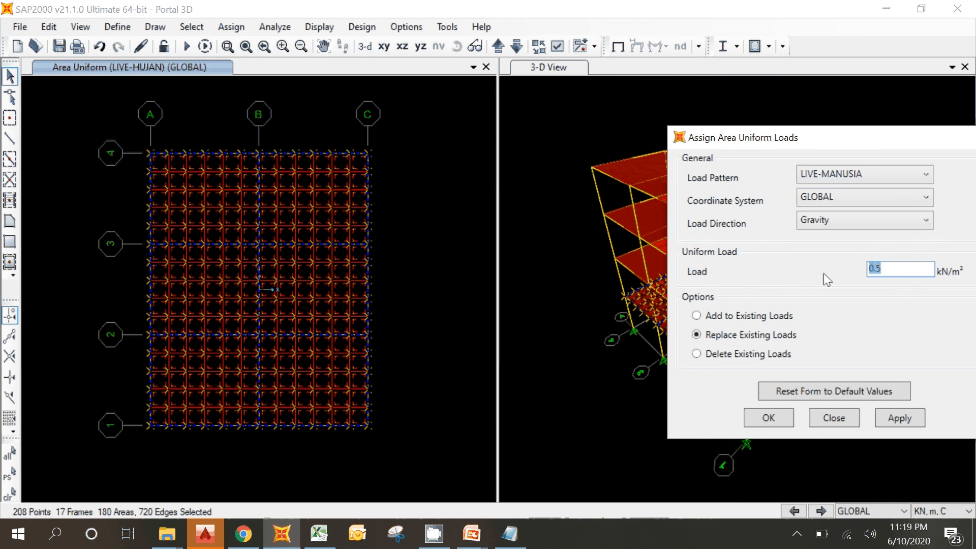
left_click(470, 544)
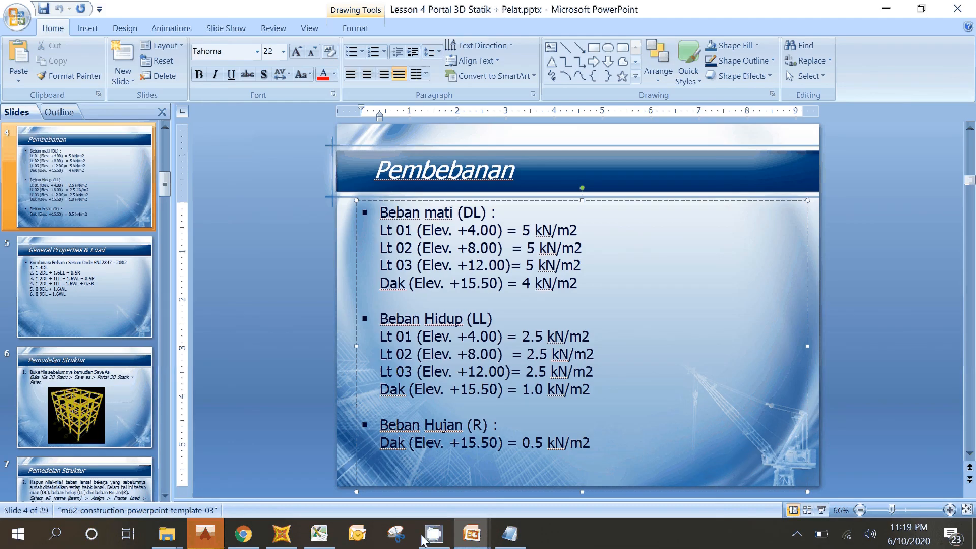
left_click(281, 537)
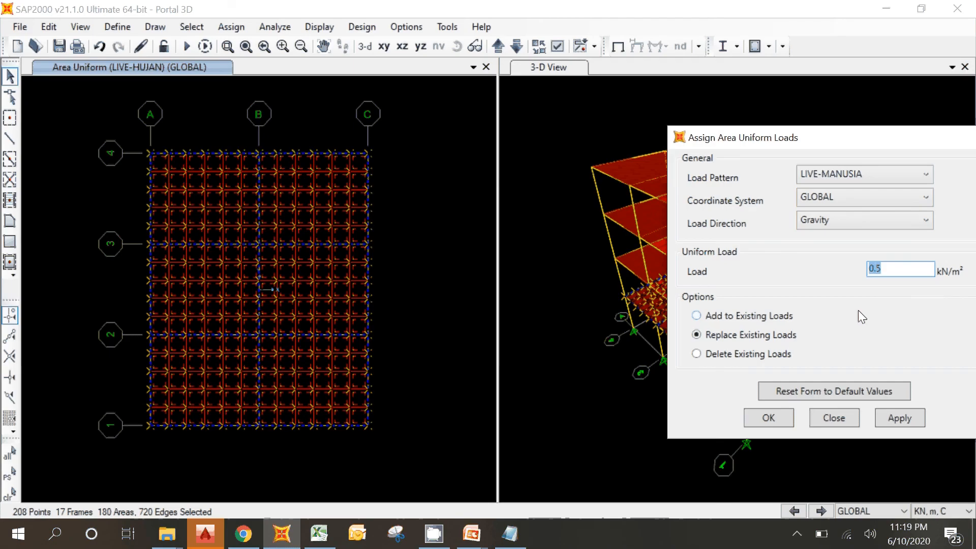
type("2.5")
left_click(897, 419)
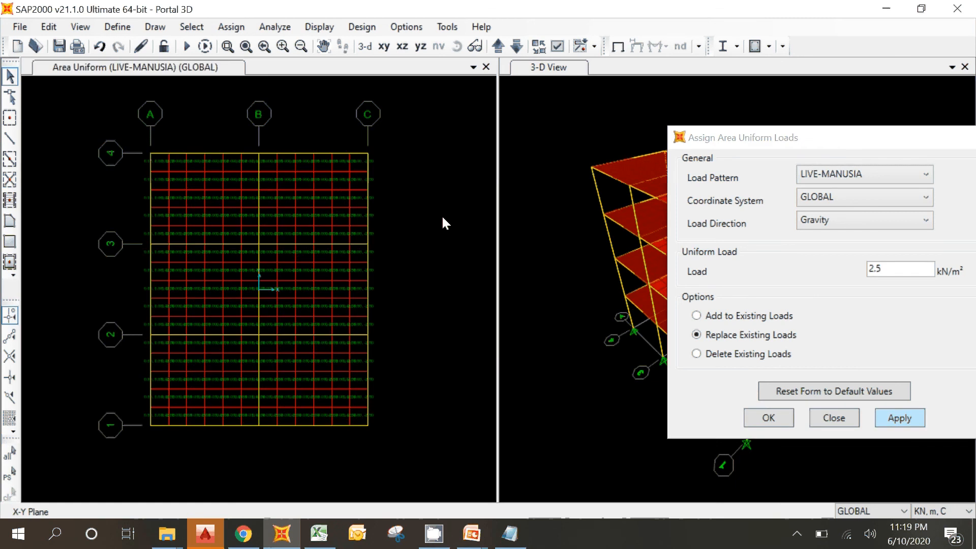
- Show the plan at Z=8, select the whole floor and apply the 2.5 kN/m² LIVE-MANUSIA uniform area load
left_click(498, 46)
left_click(498, 45)
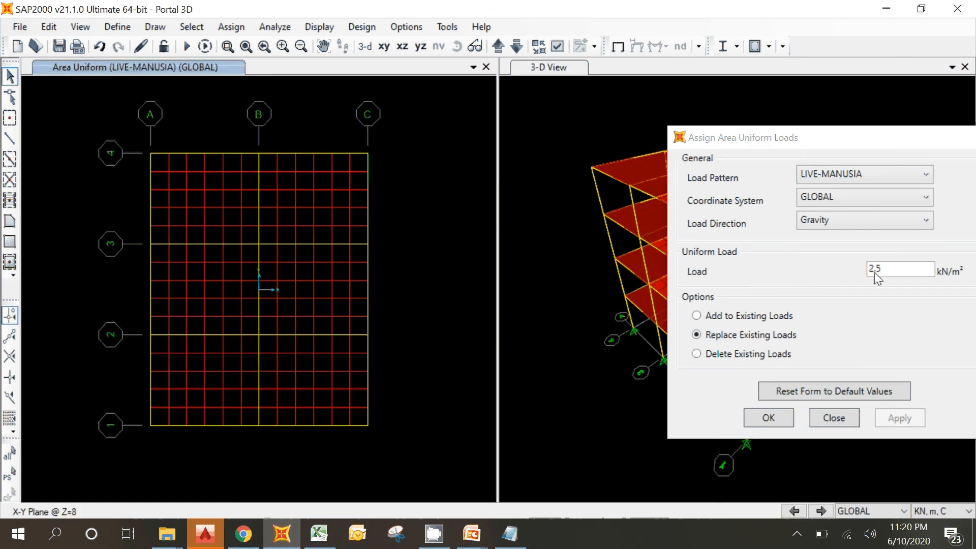
left_click(875, 271)
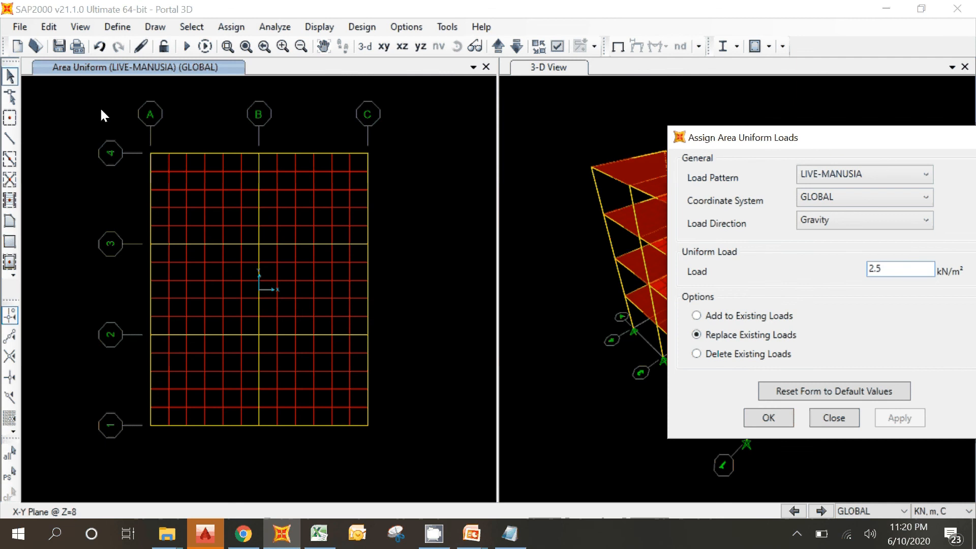
left_click_drag(92, 107, 401, 432)
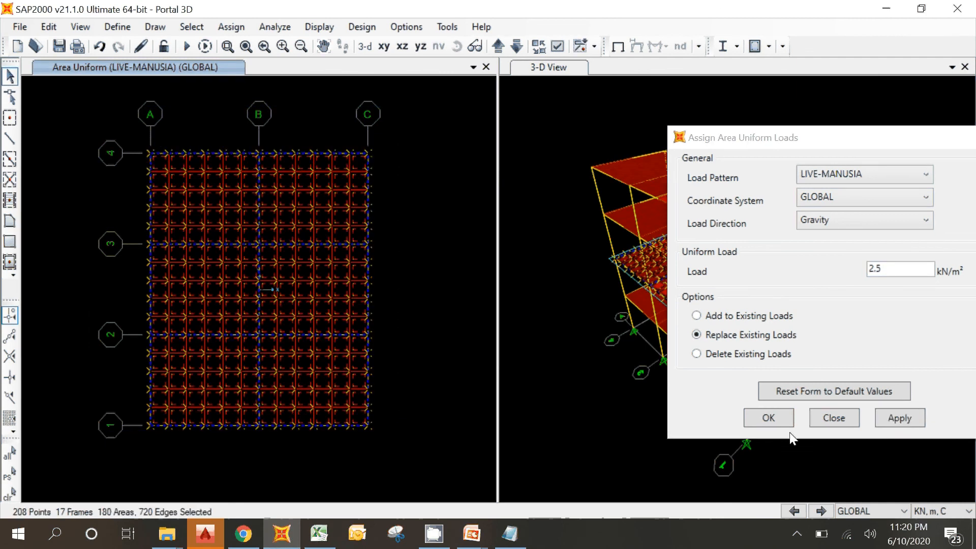
left_click(899, 421)
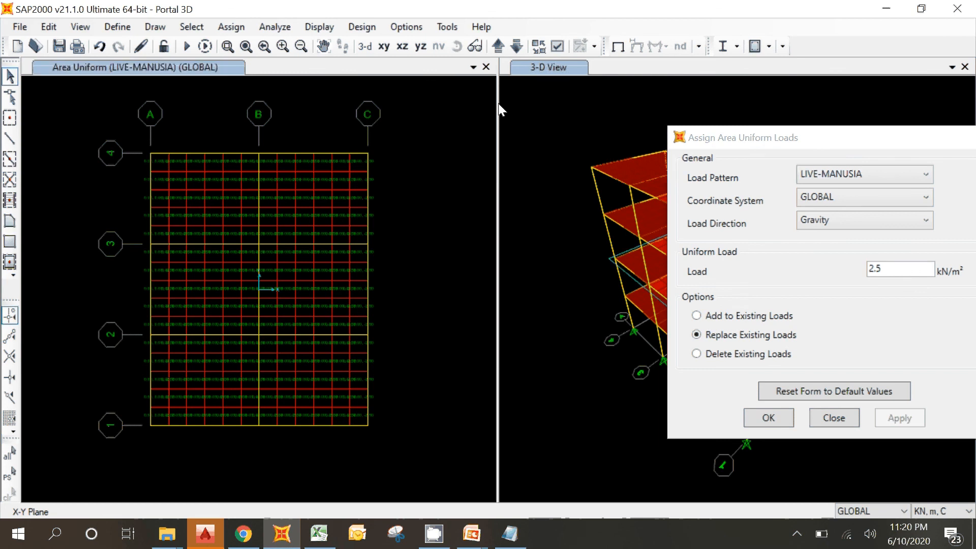
- Show the plan at Z=12, select the whole floor and apply the 2.5 kN/m² LIVE-MANUSIA uniform area load
left_click(497, 47)
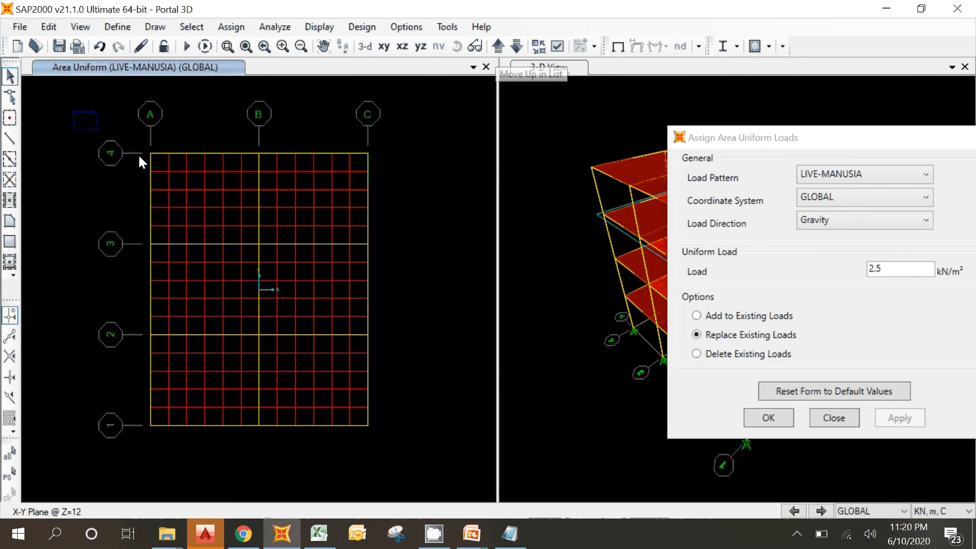
left_click_drag(139, 156, 433, 443)
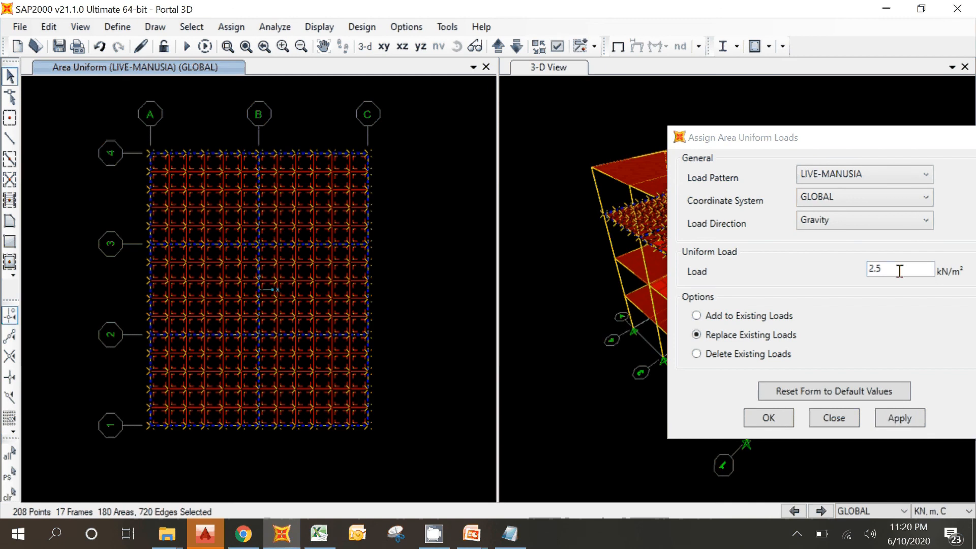
left_click(910, 420)
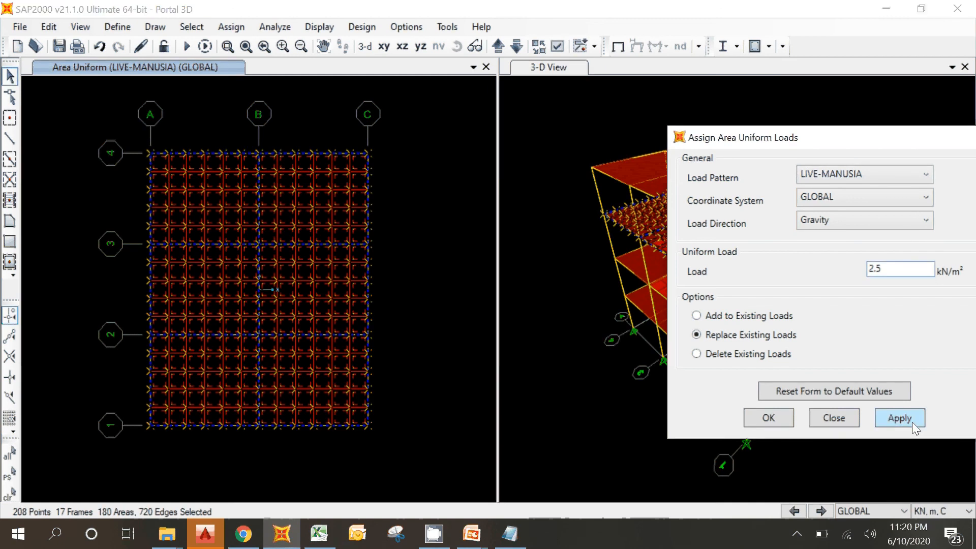
left_click(914, 425)
- Show the plan at Z=15.5 and check the Dak live load under Beban Hidup on PowerPoint's Pembebanan slide
left_click(512, 176)
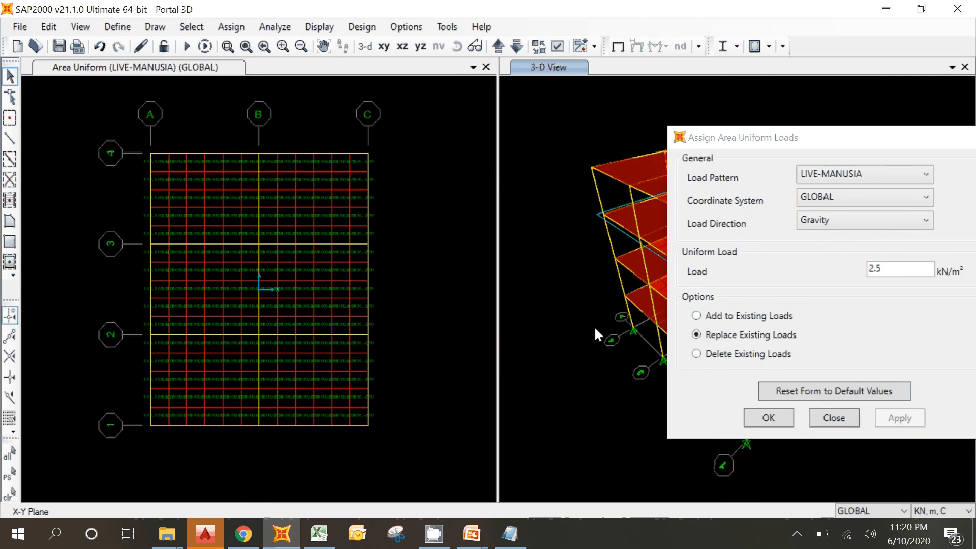
left_click(321, 148)
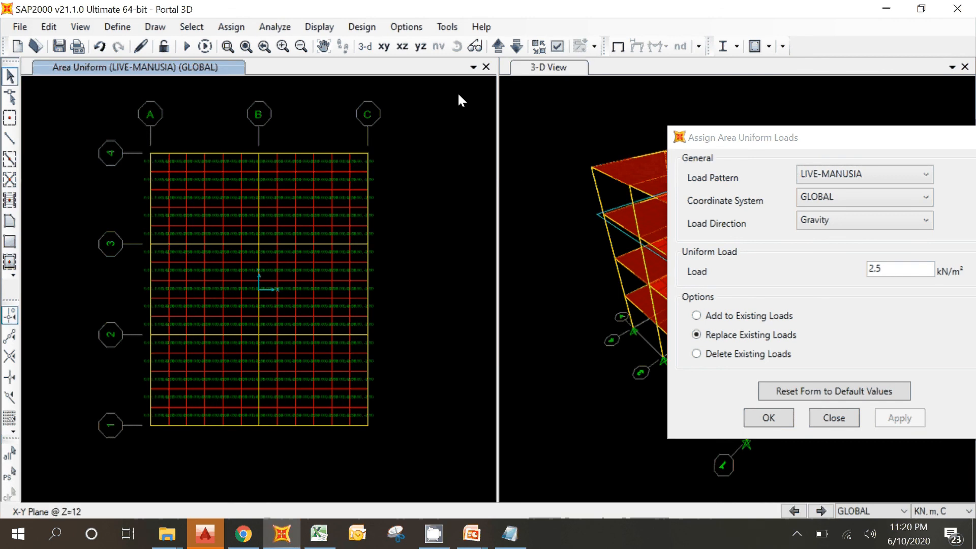
left_click(498, 46)
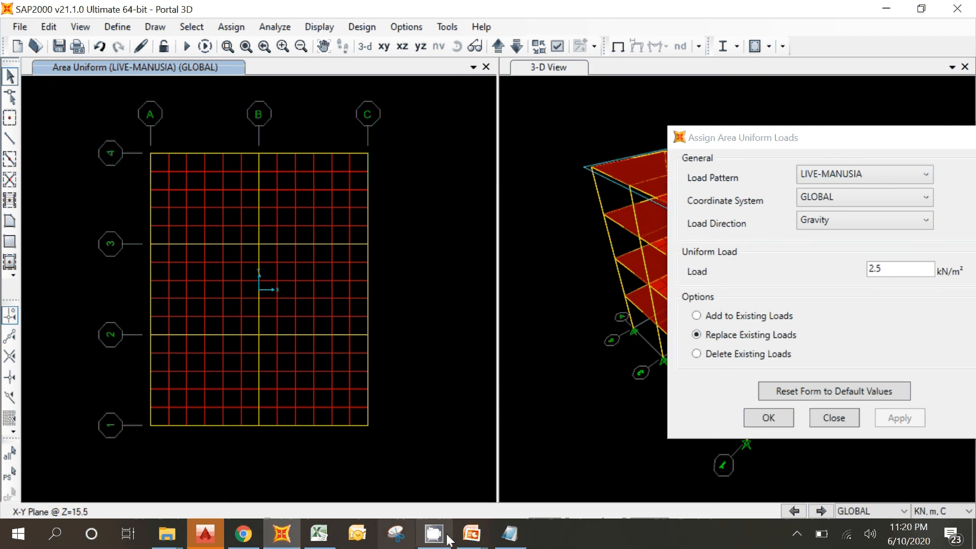
mouse_move(471, 540)
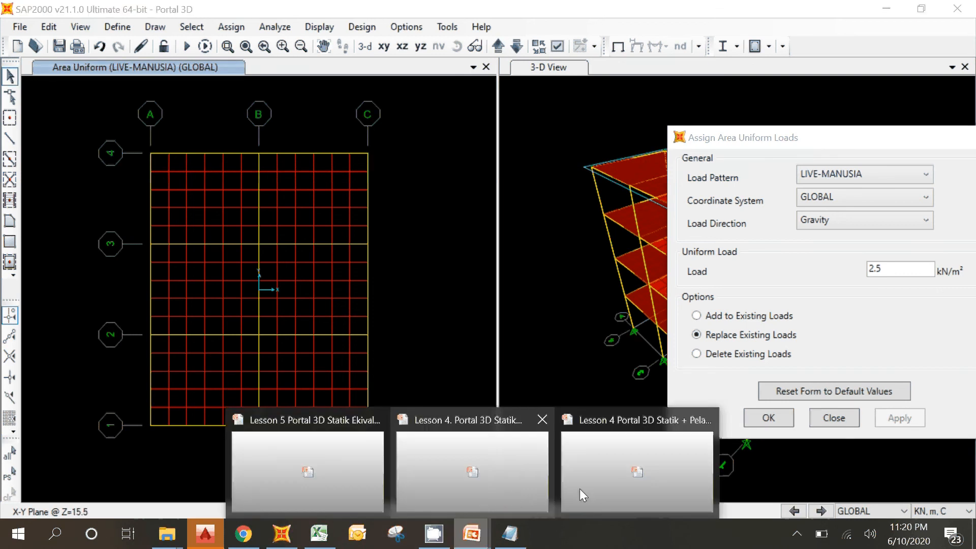
left_click(580, 489)
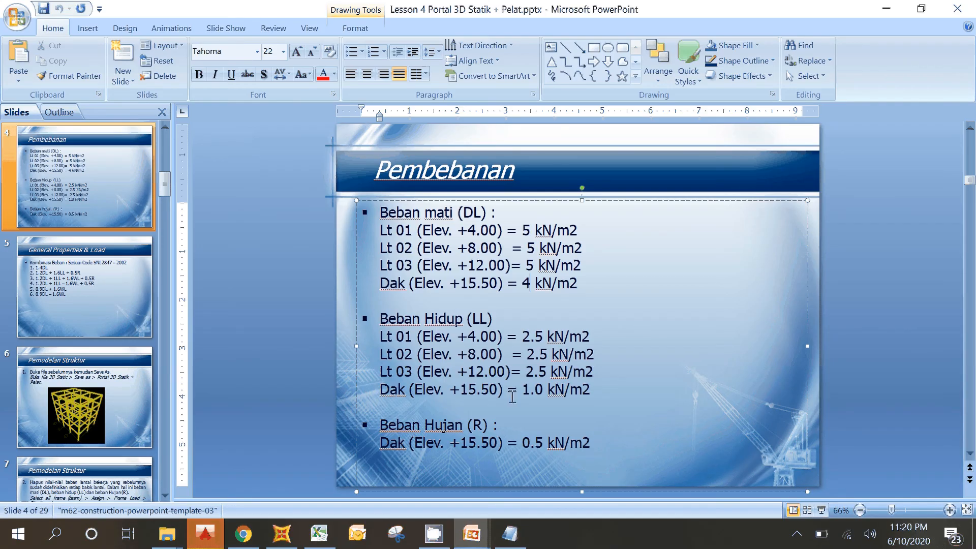
left_click_drag(509, 395, 591, 391)
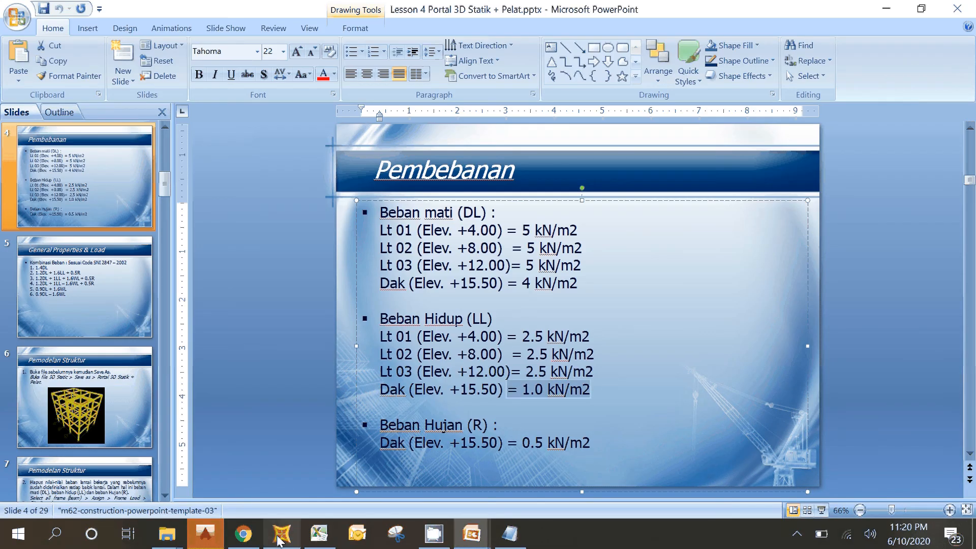
- Return to SAP2000, select the whole roof at Z=15.5 and apply a 1 kN/m² LIVE-MANUSIA uniform area load
left_click(280, 538)
left_click_drag(896, 273, 819, 266)
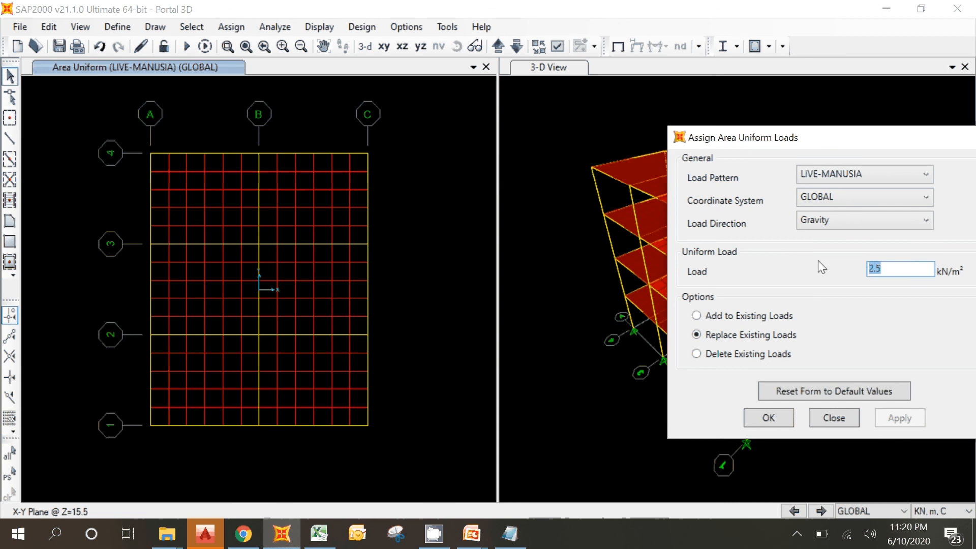
type("1")
left_click_drag(106, 124, 399, 443)
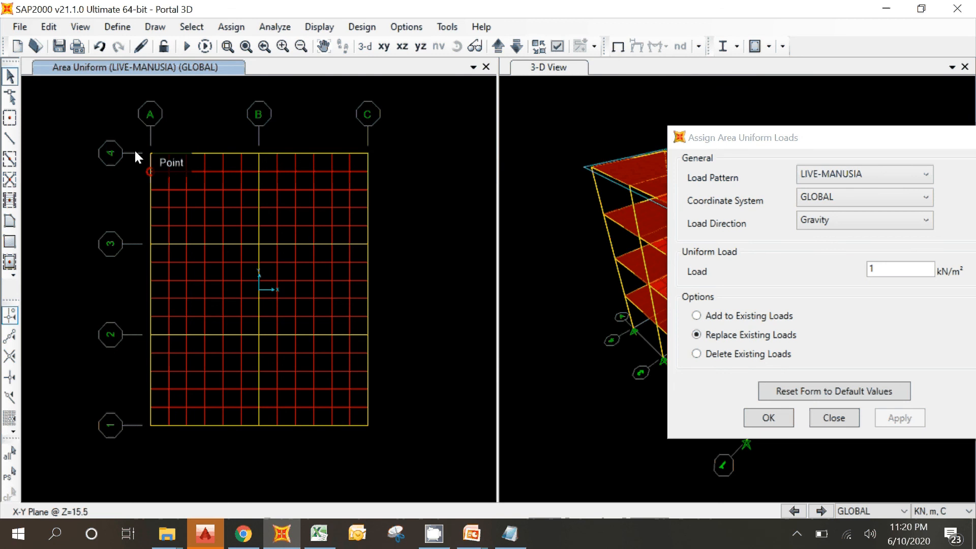
left_click(884, 280)
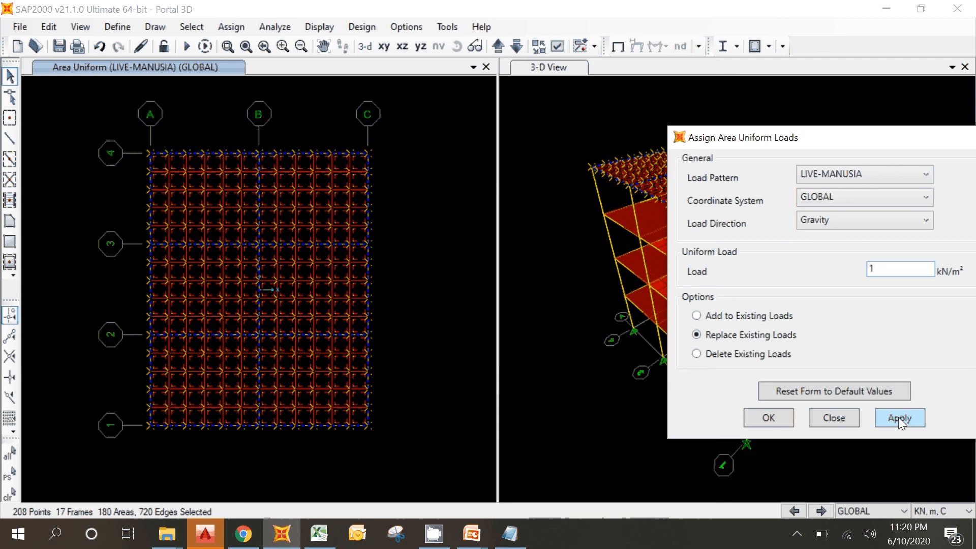
left_click(899, 417)
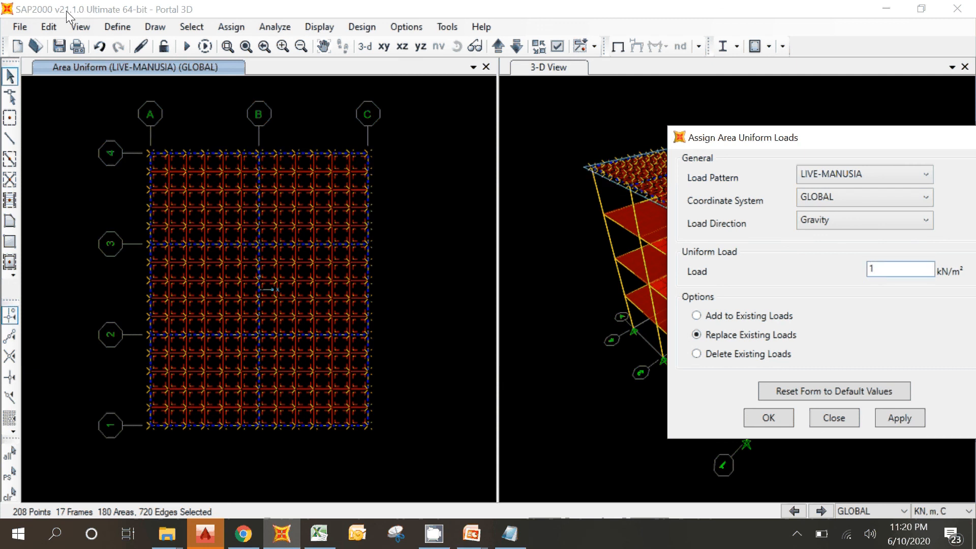
left_click(472, 277)
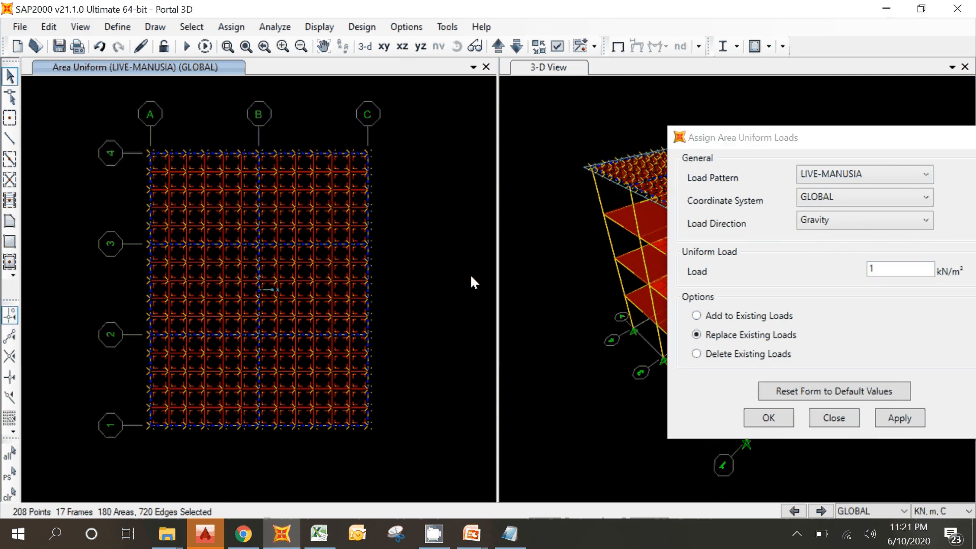
left_click(760, 421)
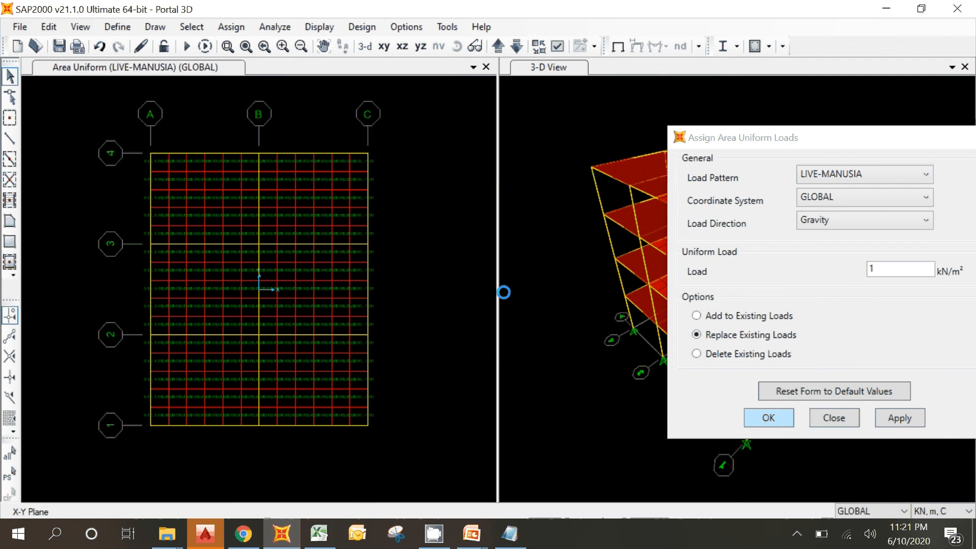
- Review the load list on PowerPoint's Pembebanan slide, return to SAP2000 and show the LIVE-MANUSIA area loads in 3D
left_click(472, 534)
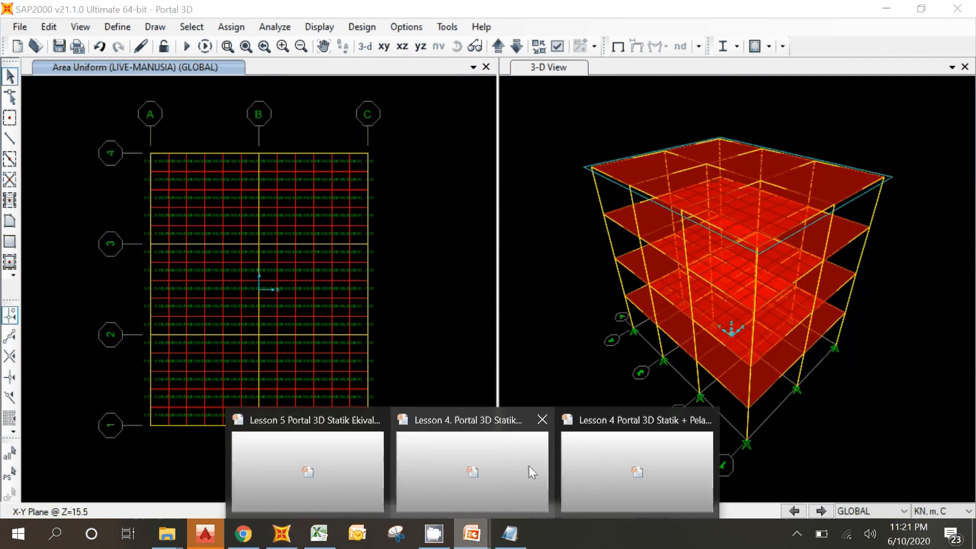
left_click(528, 466)
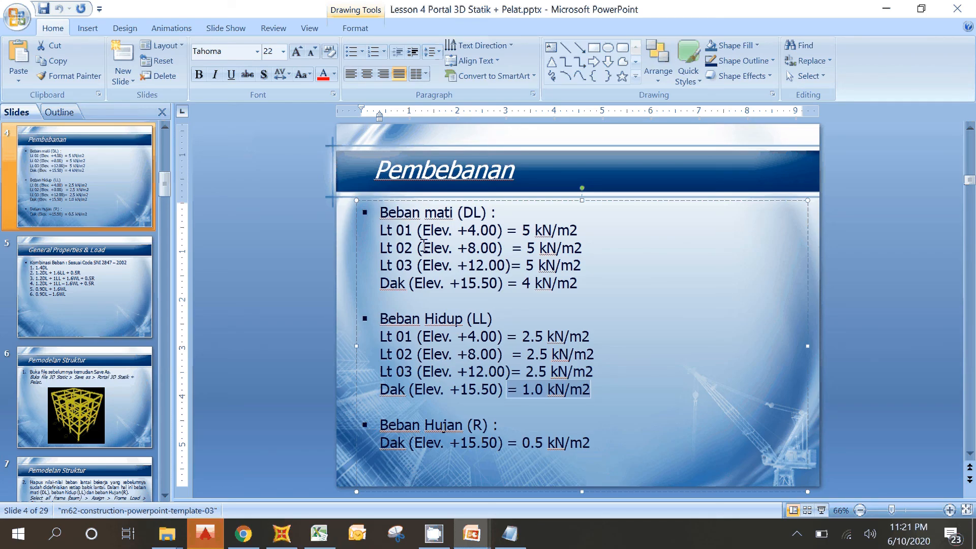
left_click(548, 354)
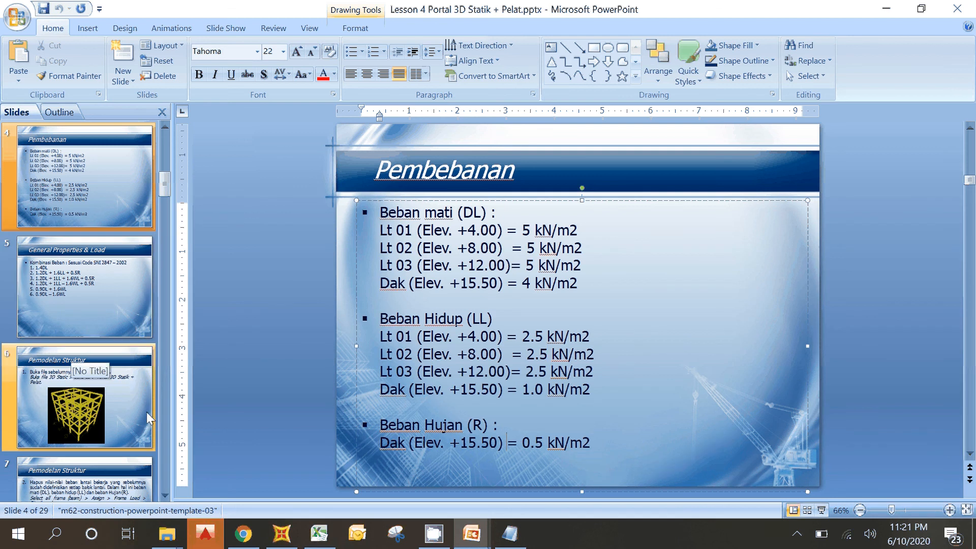
left_click(278, 532)
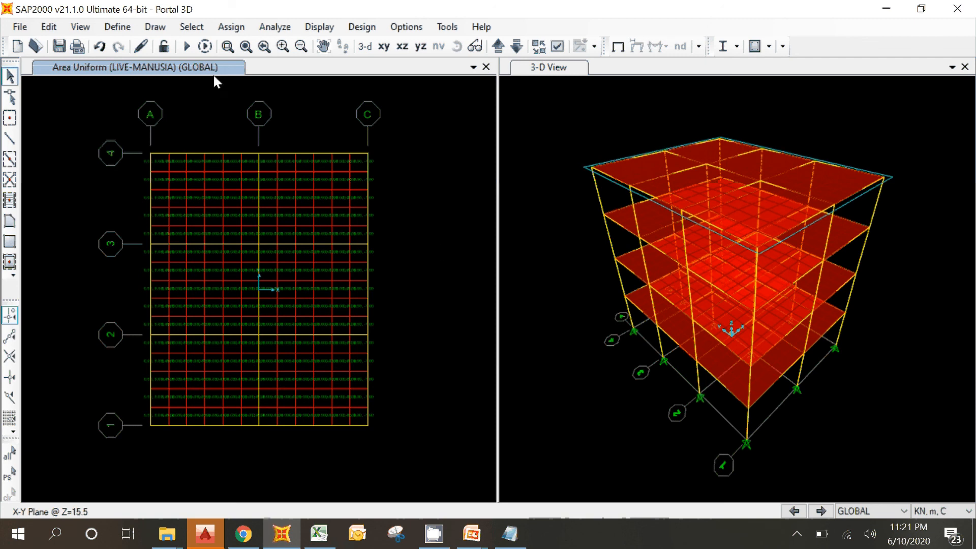
left_click(365, 46)
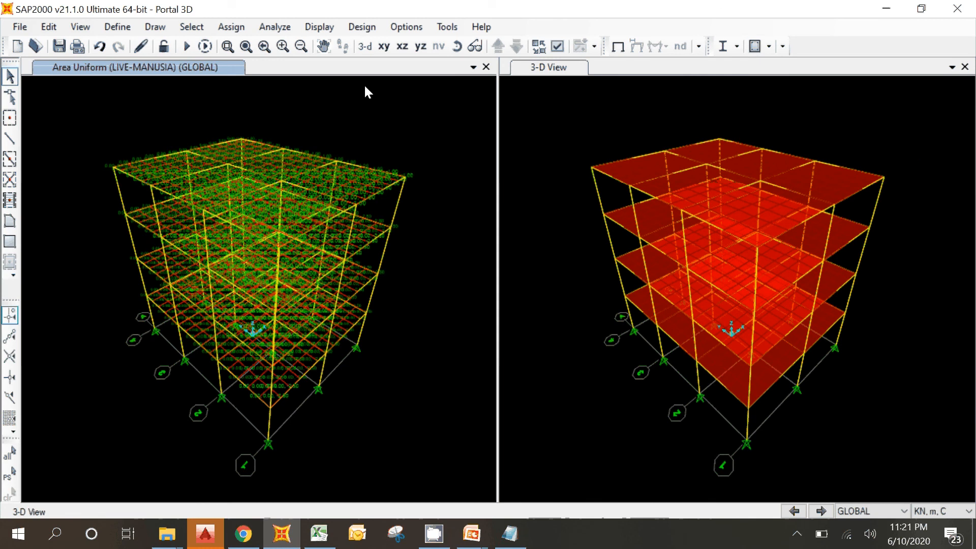
- Choose the Space Frame degrees of freedom in the analysis options
left_click(270, 21)
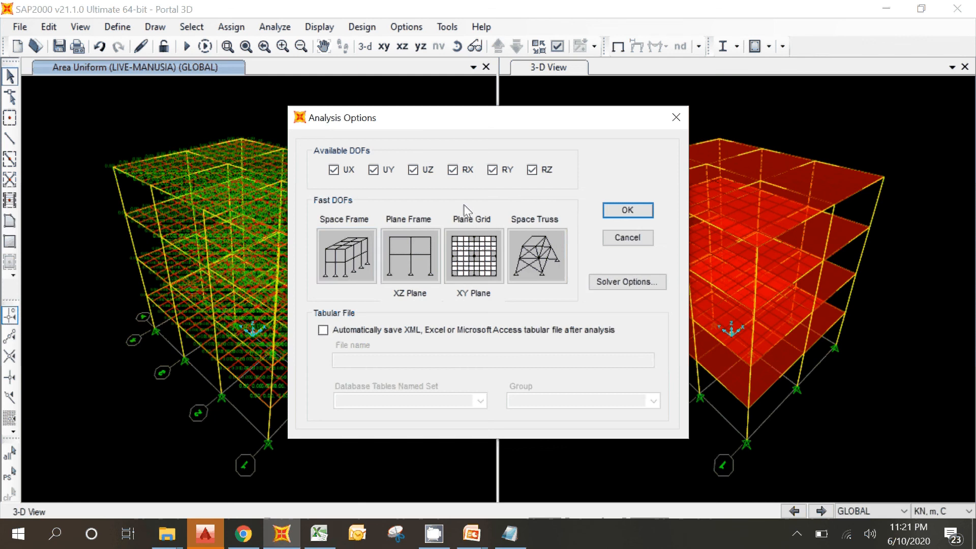
left_click(352, 264)
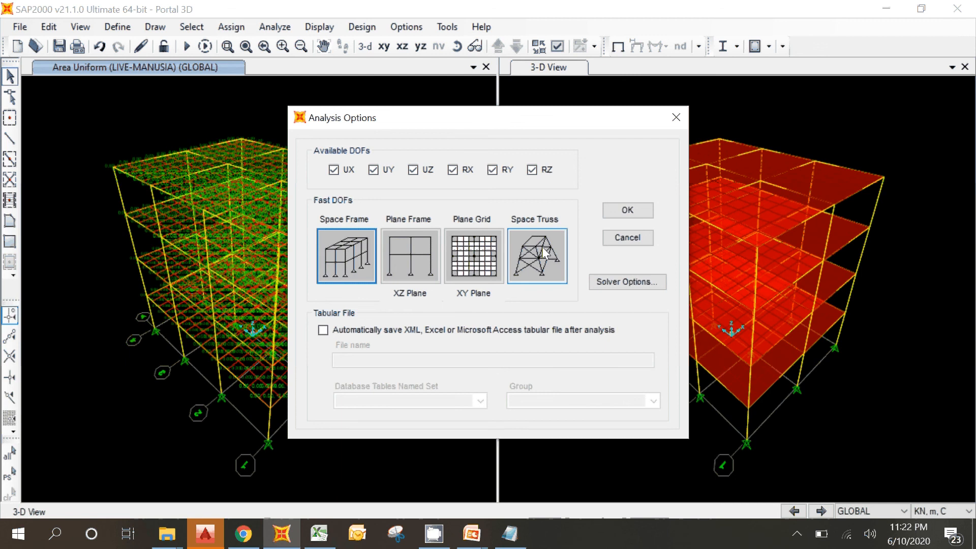
key("Escape")
- Set the MODAL load case to Do Not Run and run the analysis for the remaining cases
left_click(275, 27)
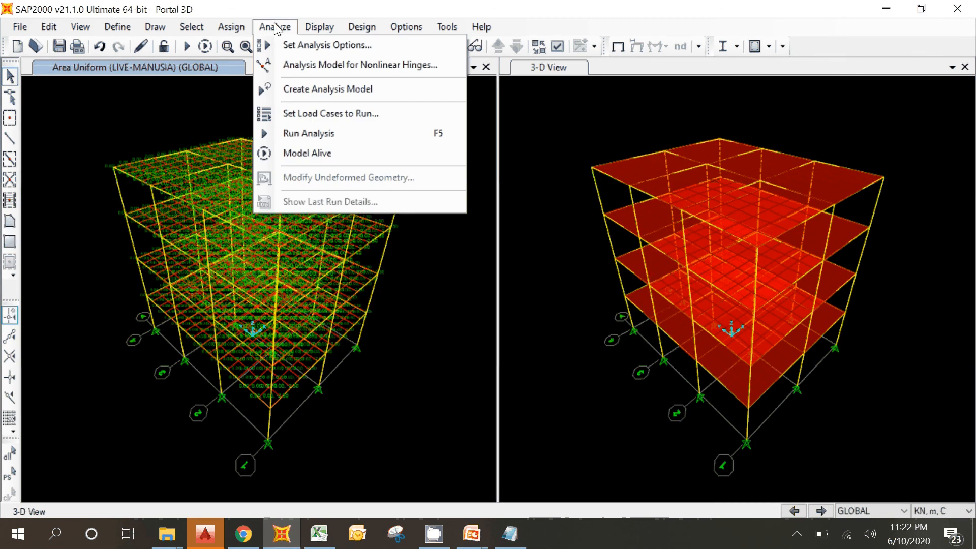
left_click(304, 132)
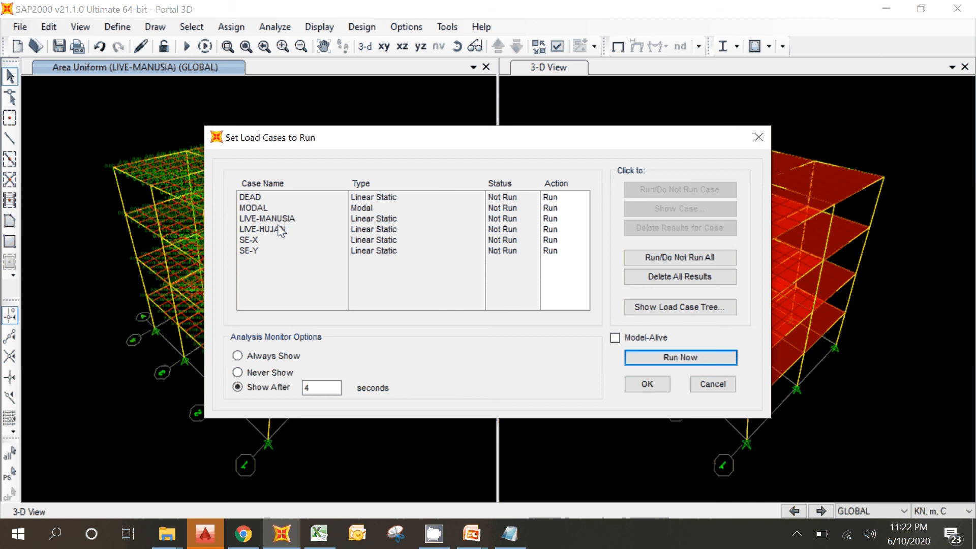
left_click(386, 207)
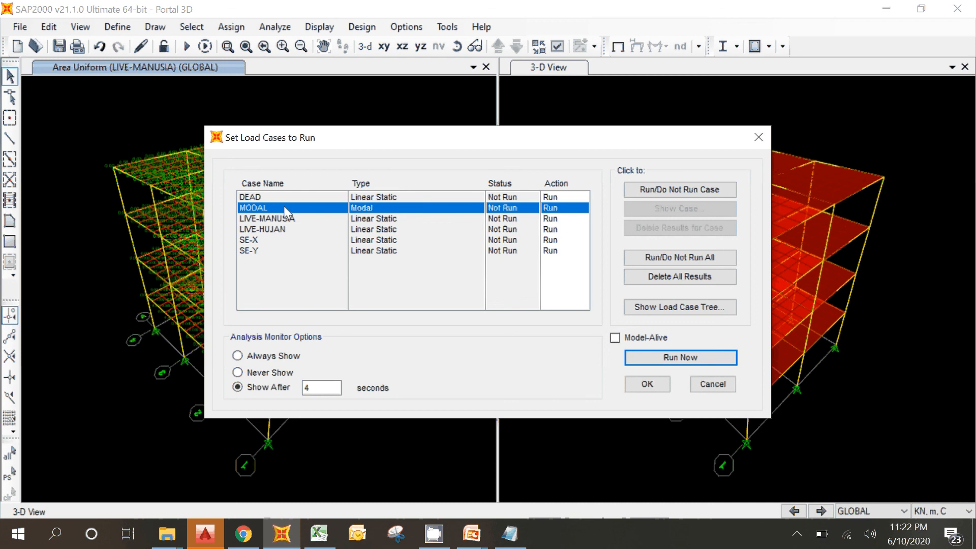
left_click(659, 195)
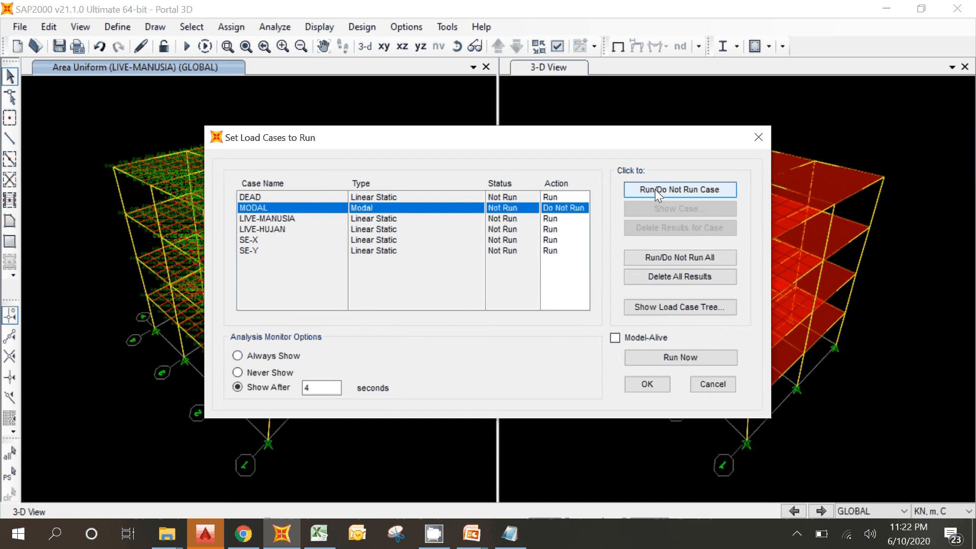
left_click(646, 359)
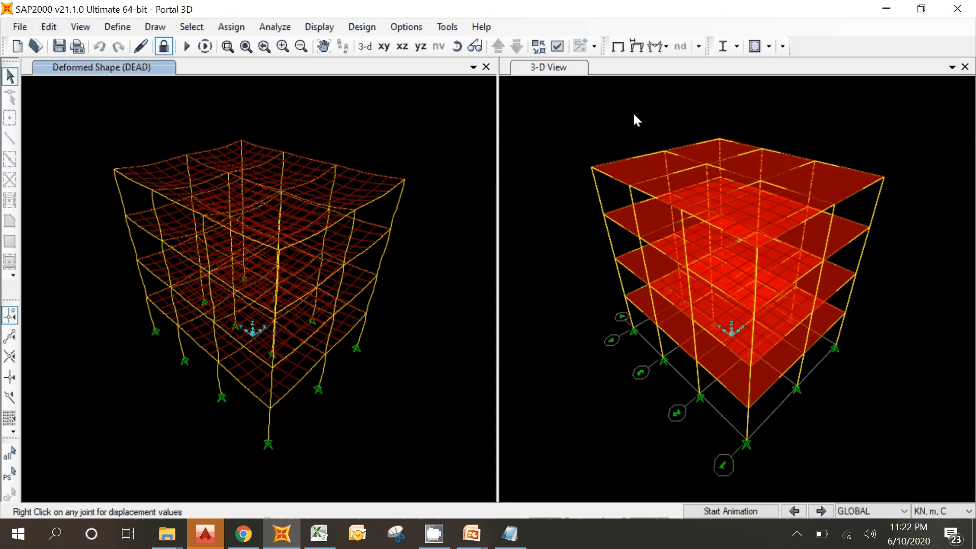
- Close the extra 3-D View window and animate the DEAD deformed shape, adjusting the animation speed before stopping it
left_click(965, 67)
left_click(966, 66)
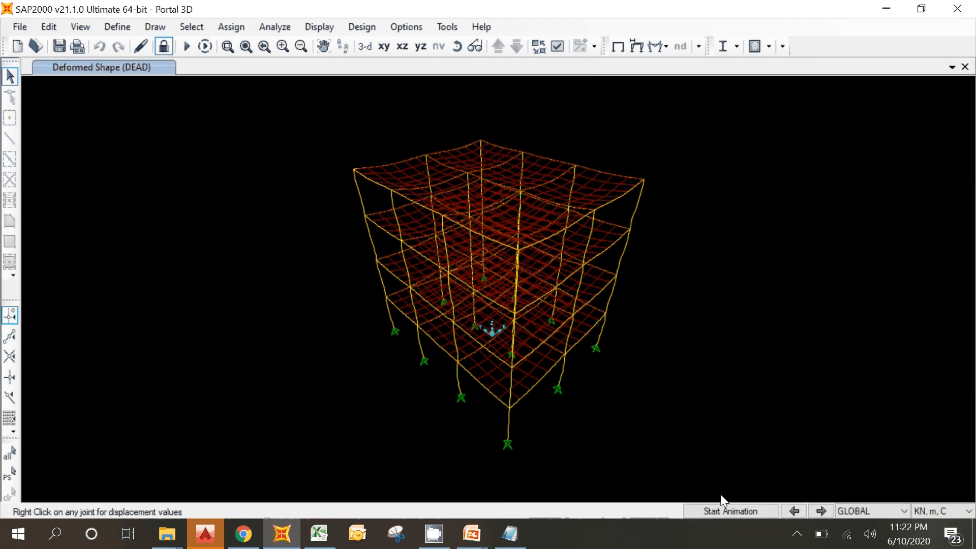
right_click(472, 194)
left_click(734, 511)
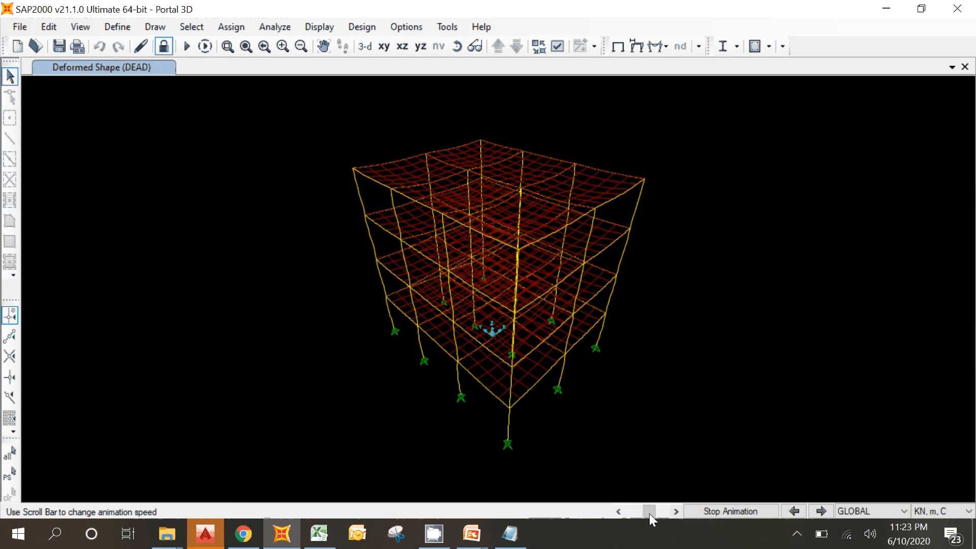
left_click_drag(649, 514, 636, 511)
mouse_move(641, 513)
left_mouse_down()
mouse_move(629, 514)
mouse_move(659, 513)
mouse_move(624, 515)
left_mouse_up()
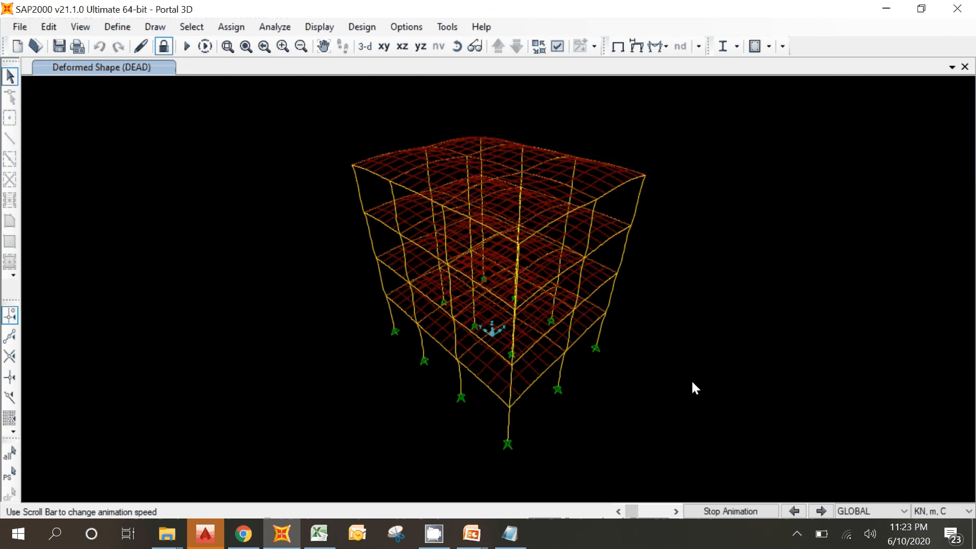
left_click(744, 511)
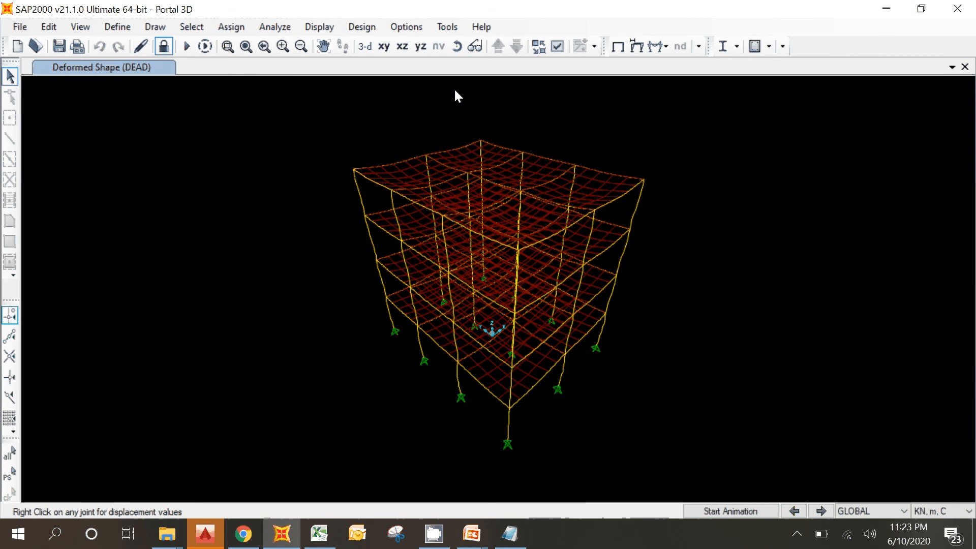
- Display the deformed shape for the LIVE-MANUSIA case and start its animation
left_click(638, 46)
left_click(531, 49)
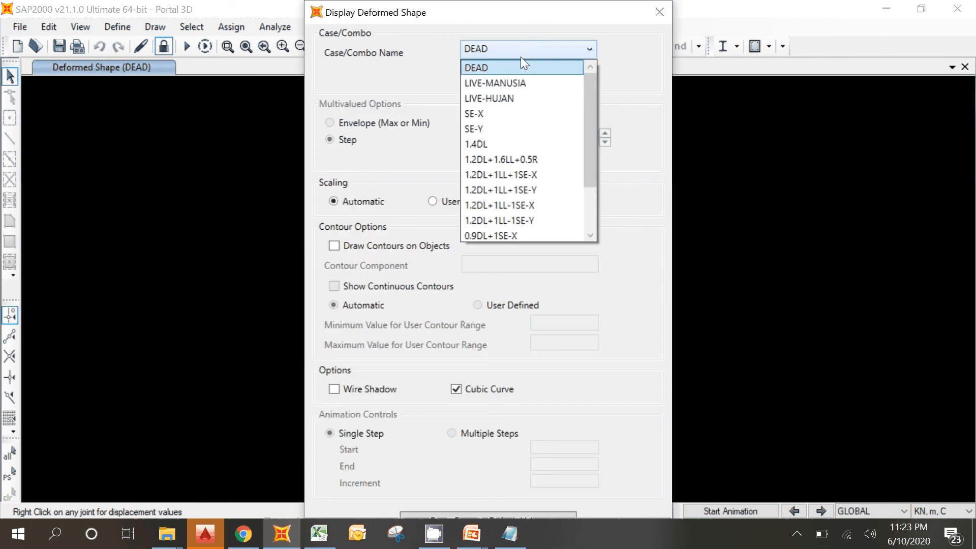
left_click(517, 81)
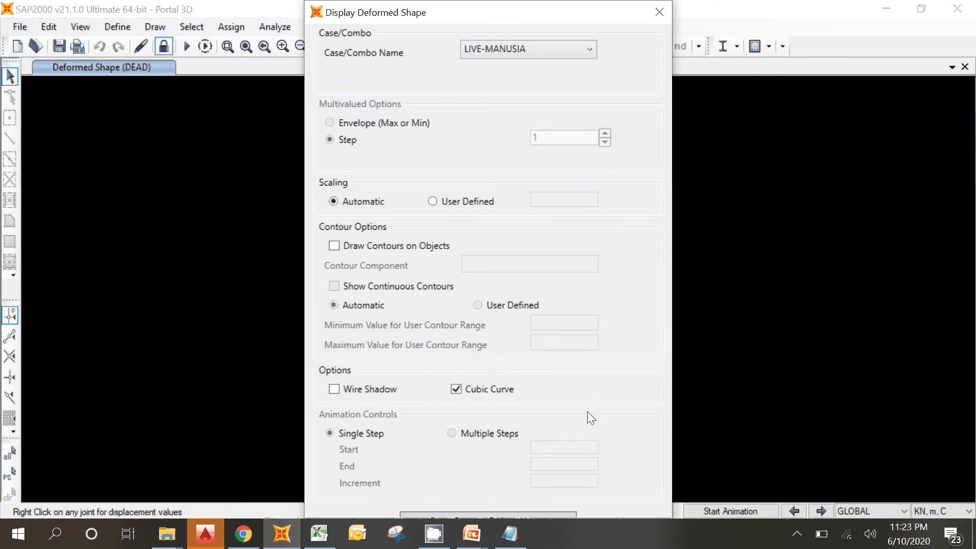
key("Return")
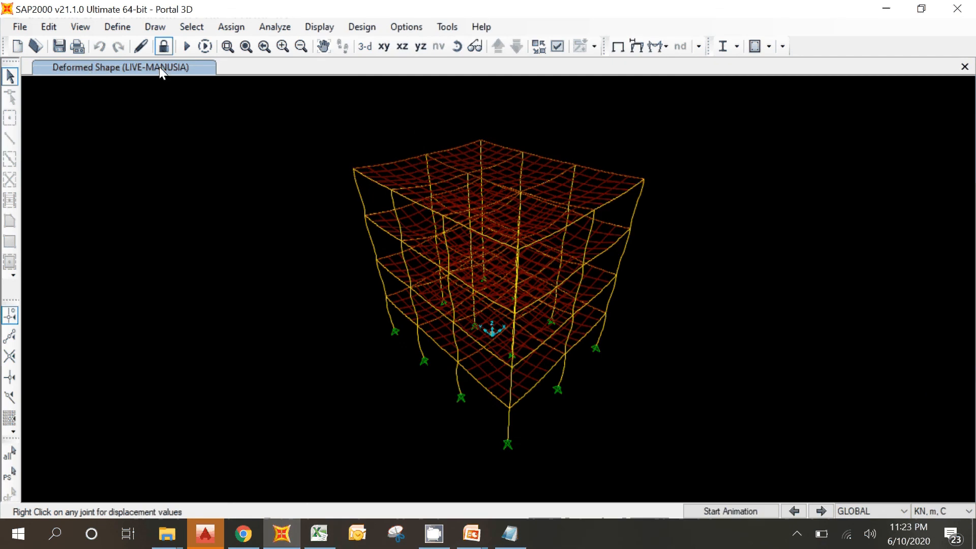
left_click(741, 515)
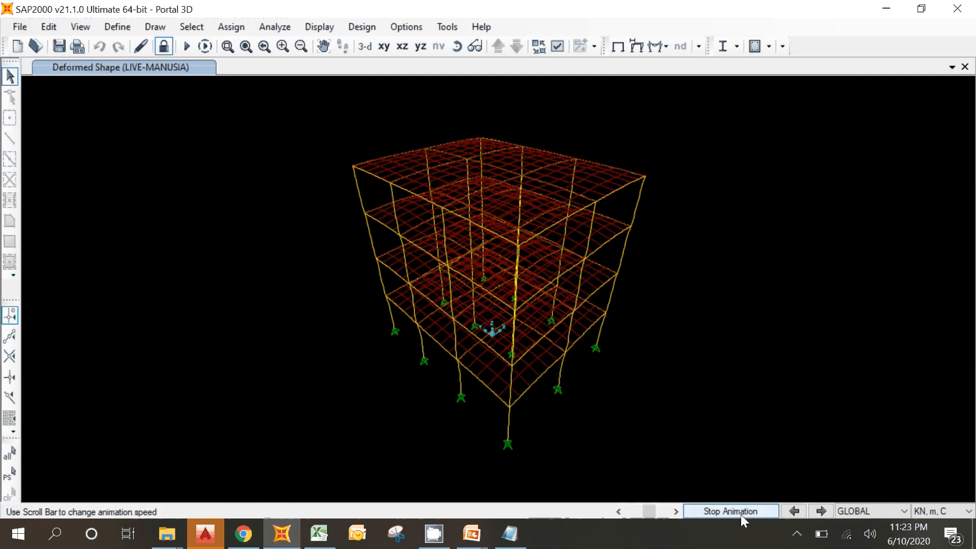
- Stop the LIVE-MANUSIA animation, display the deformed shape for the LIVE-HUJAN case, and play and stop its animation
left_click(741, 514)
left_click(637, 46)
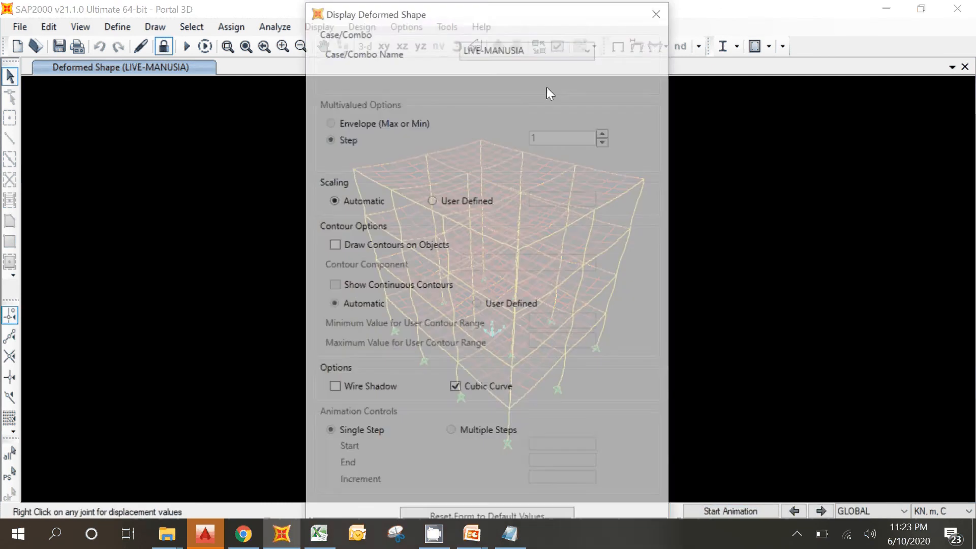
left_click(524, 49)
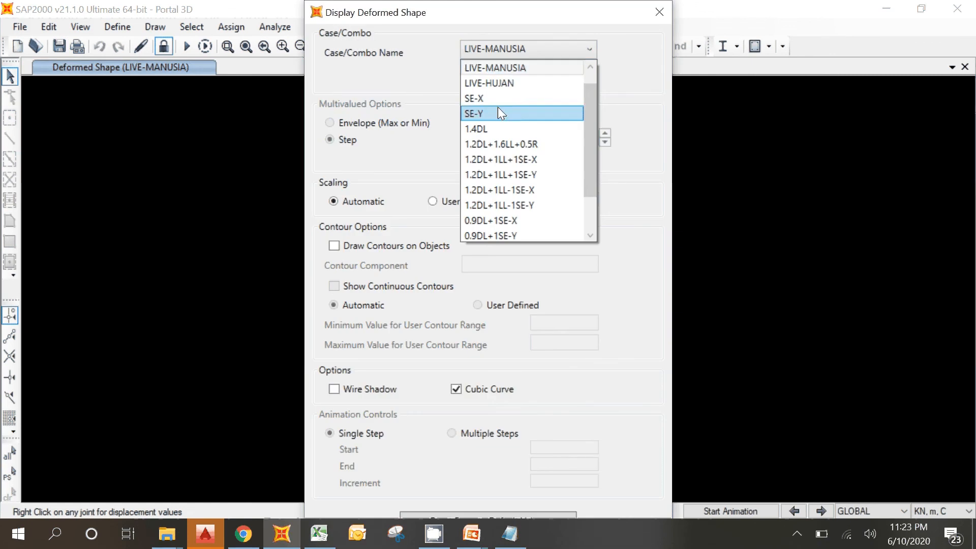
left_click(501, 84)
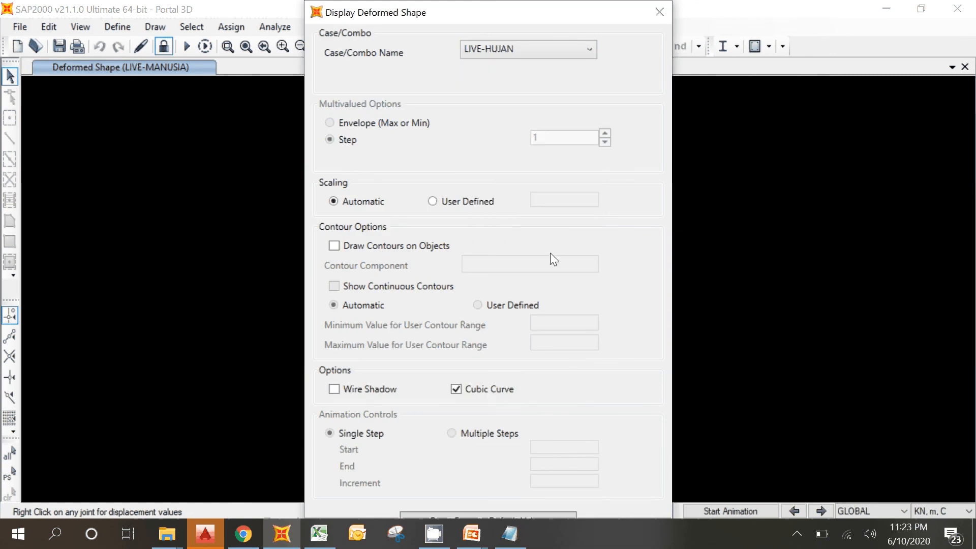
key("Tab")
key("Tab")
key("Tab")
key("Return")
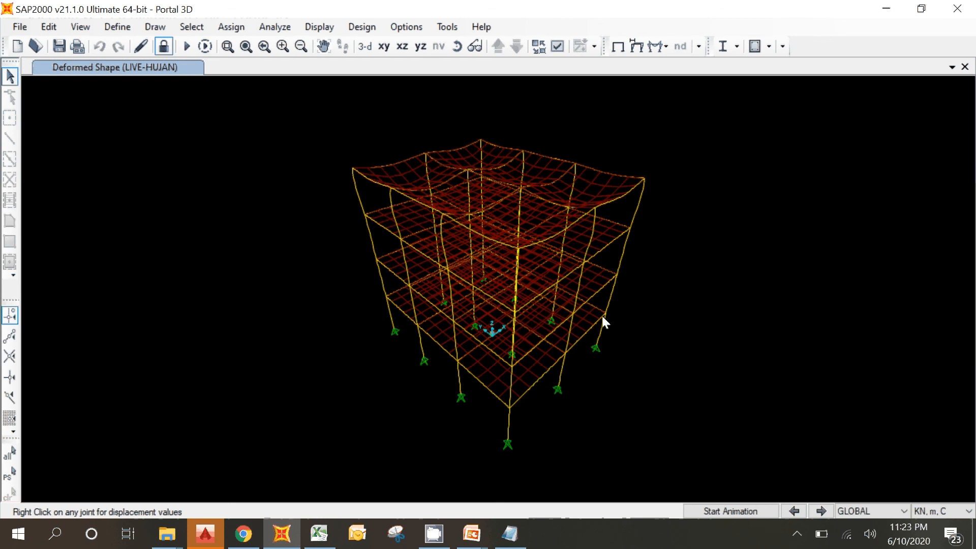
left_click(755, 509)
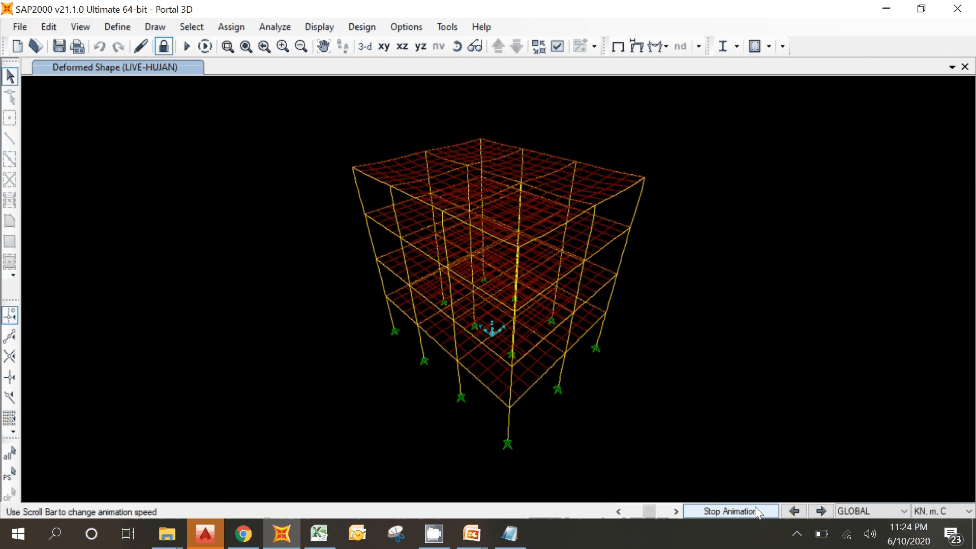
left_click(756, 509)
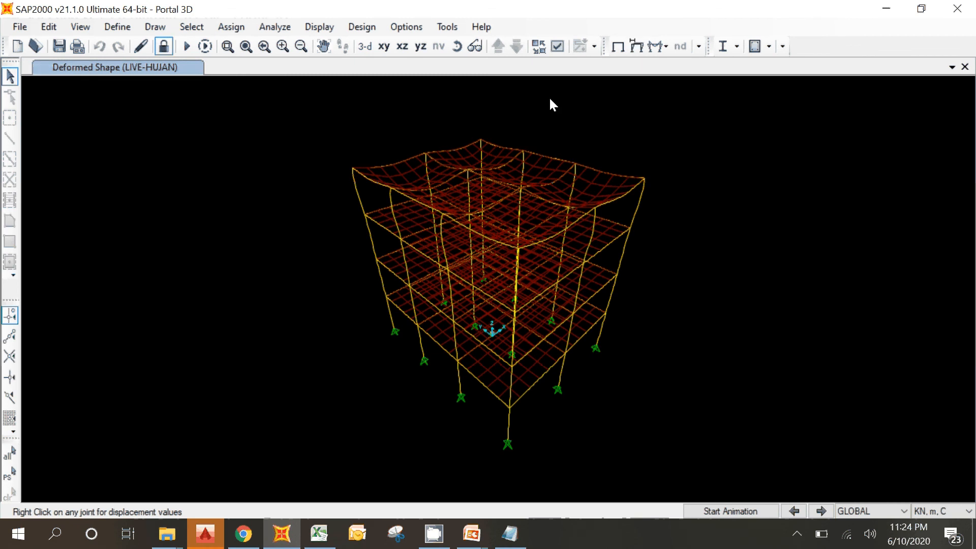
- Display the deformed shape for the SE-X case with automatic scaling and cubic curve
left_click(637, 46)
left_click(511, 51)
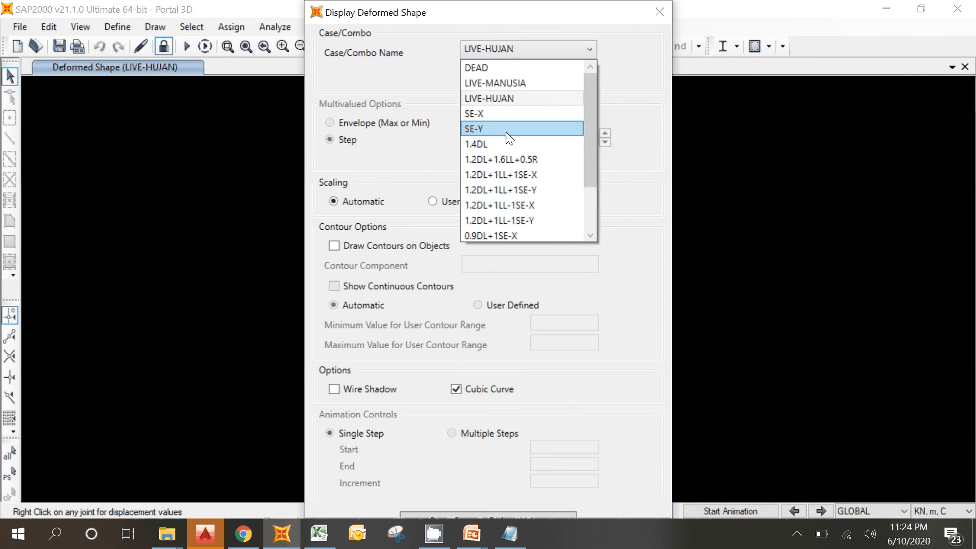
left_click(489, 115)
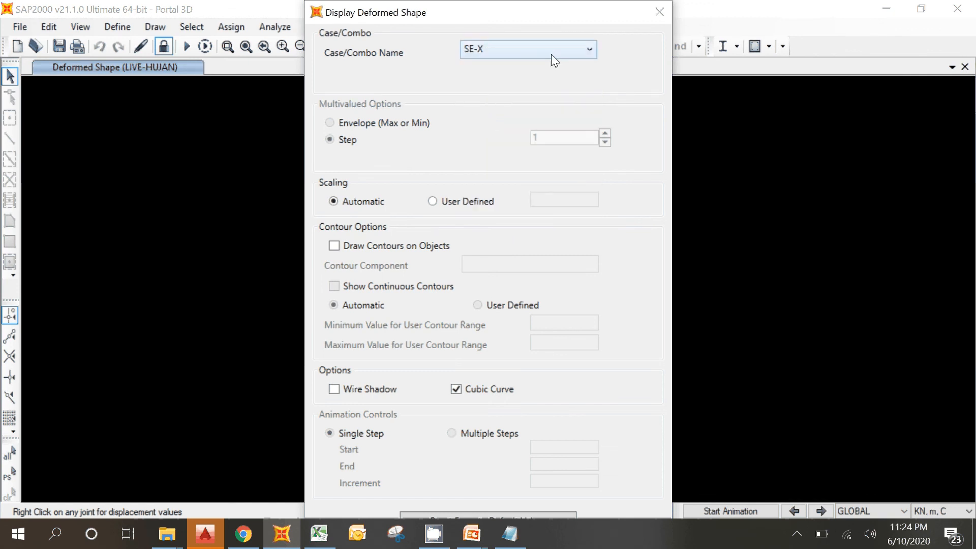
left_click_drag(530, 5, 872, 75)
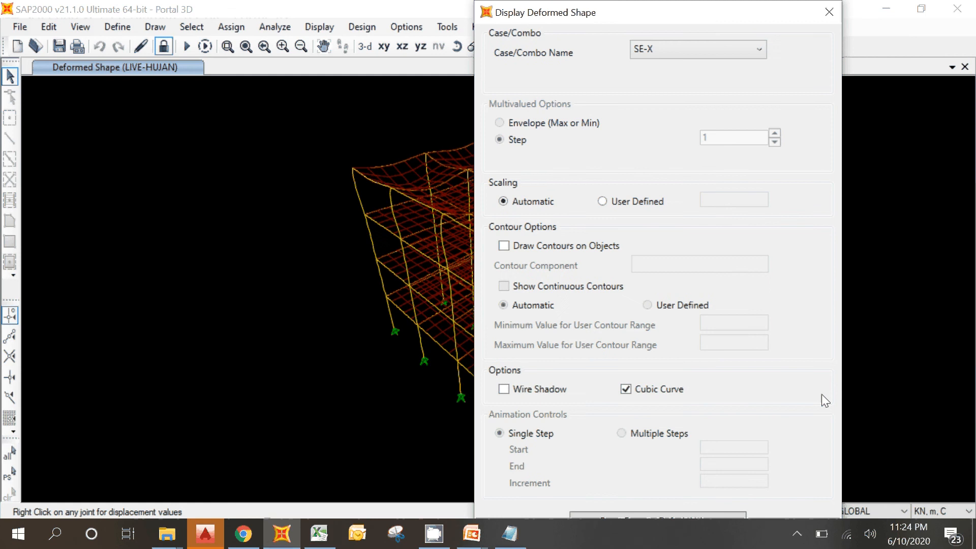
key("Tab")
key("Tab")
key("Tab")
key("Tab")
key("Tab")
key("Tab")
key("Return")
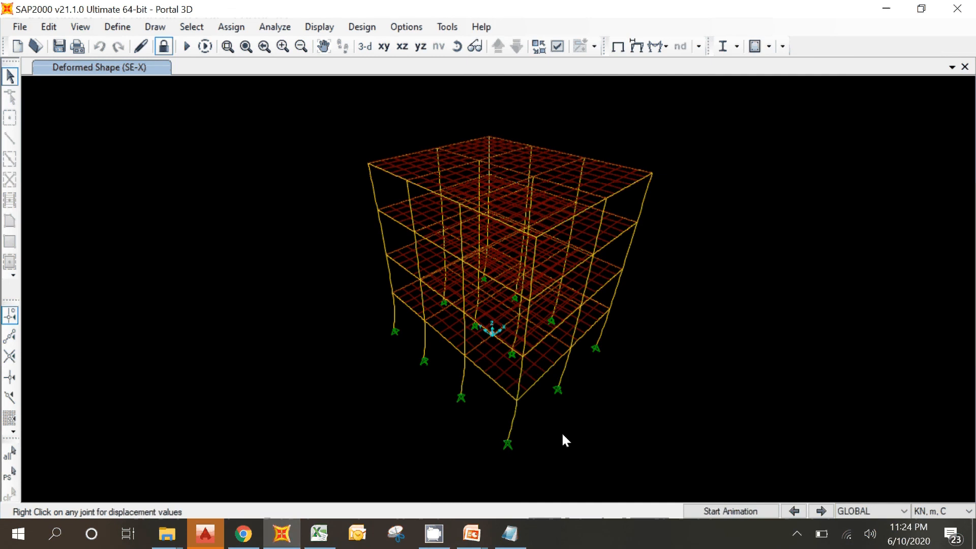
- Play the animation of the SE-X deformed shape and stop it
left_click(730, 511)
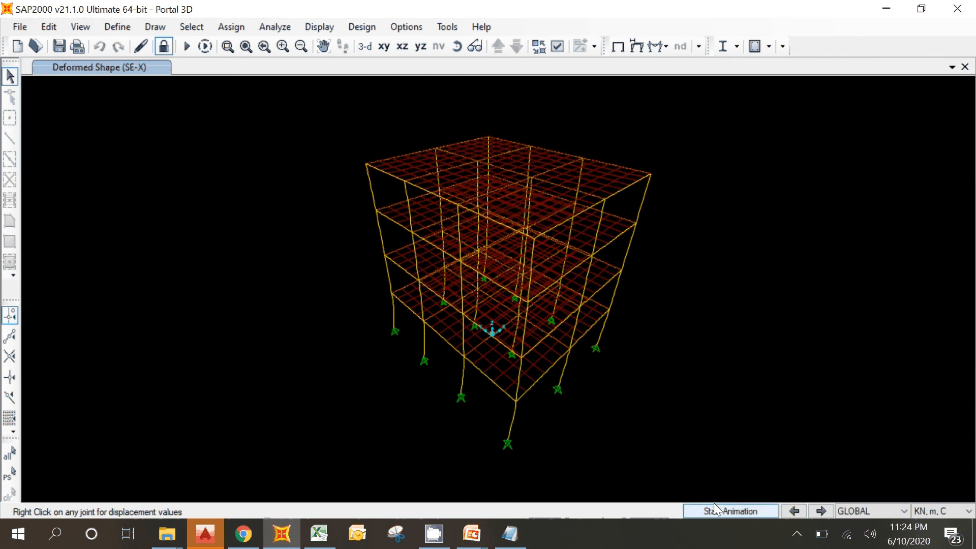
left_click(714, 510)
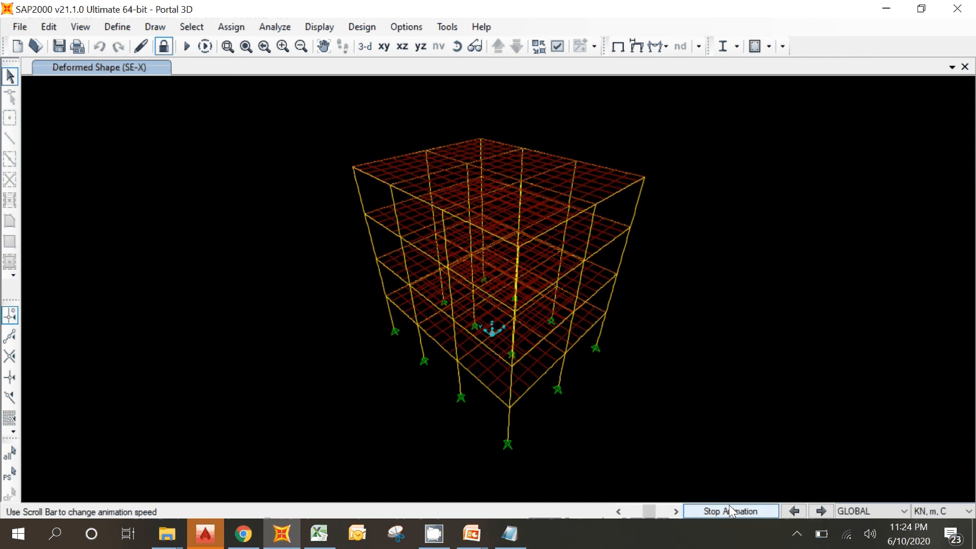
left_click(728, 512)
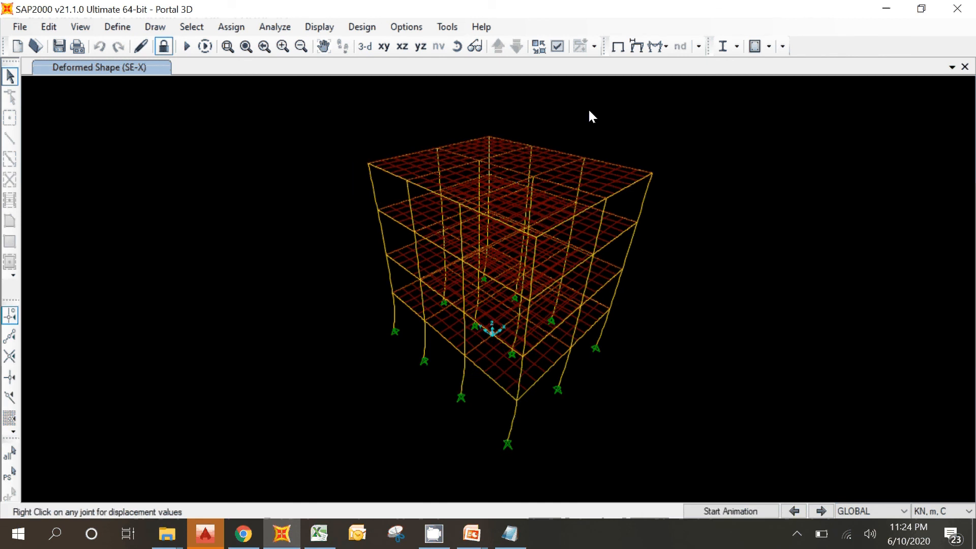
- Display the deformed shape for the SE-Y case, and play and stop its animation
left_click(635, 47)
left_click(495, 50)
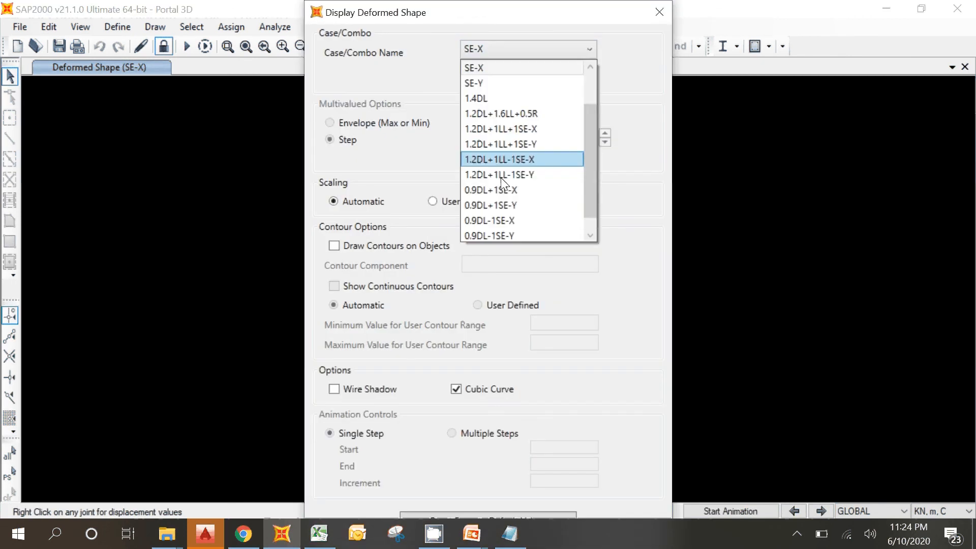
scroll(495, 172, "down", 1)
scroll(495, 173, "up", 1)
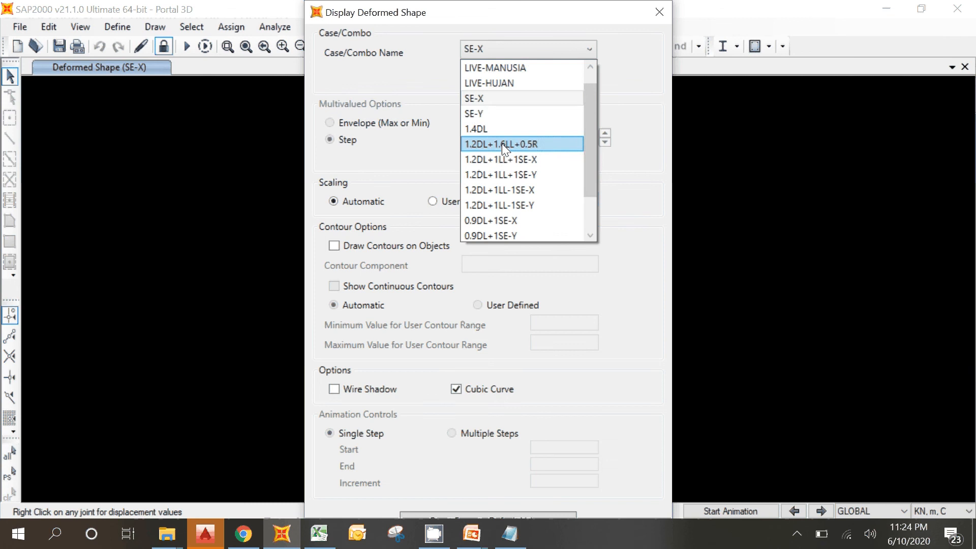
left_click(489, 114)
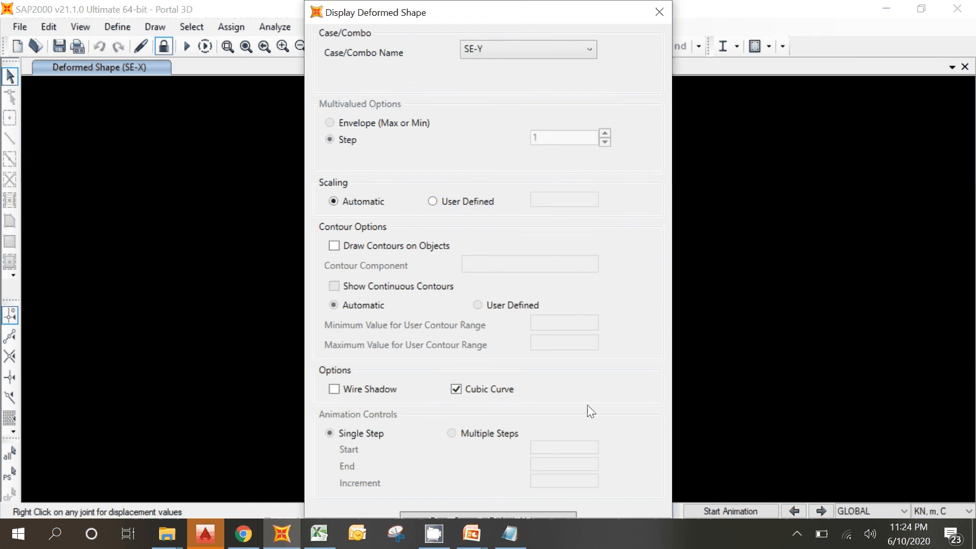
key("Tab")
key("Tab")
key("Tab")
key("Return")
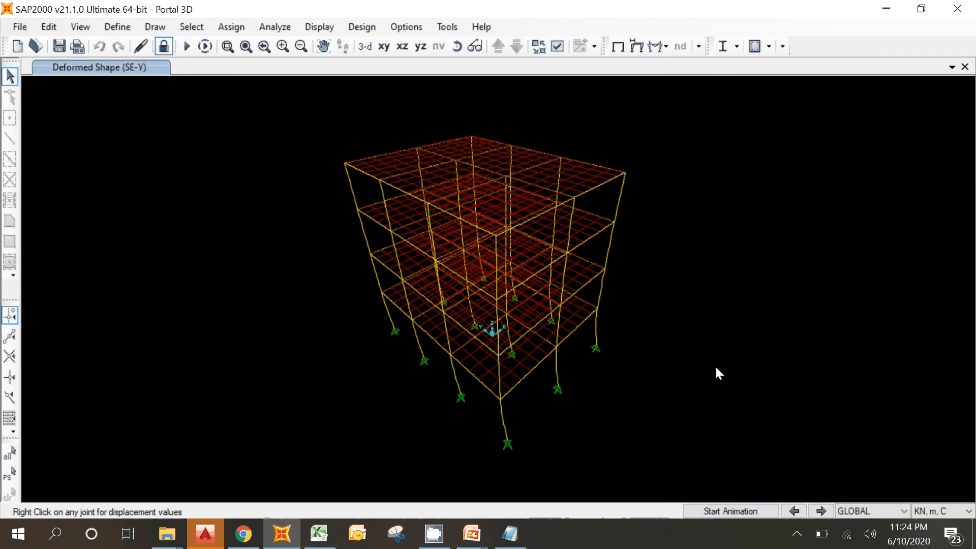
left_click(751, 512)
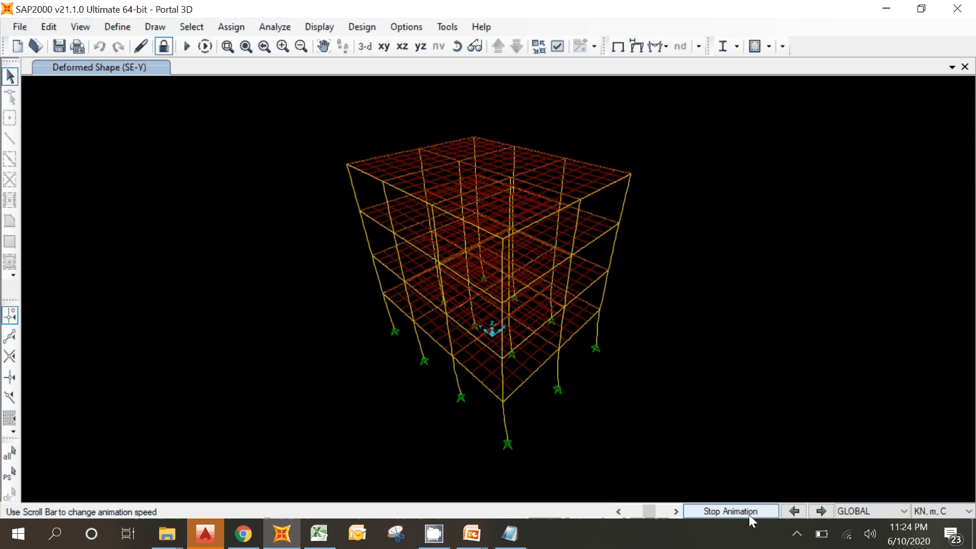
left_click(749, 515)
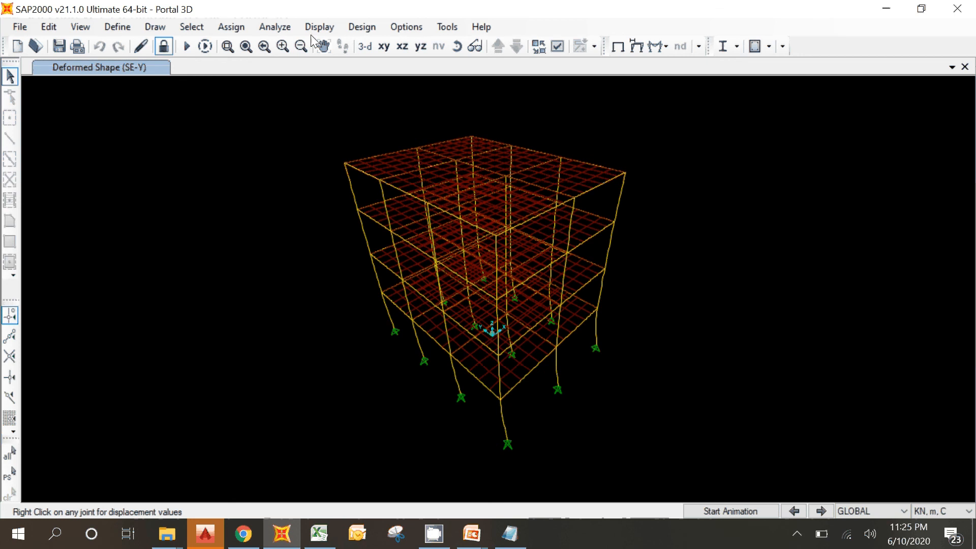
- Display the joint reactions for the DEAD case as arrows
left_click(325, 27)
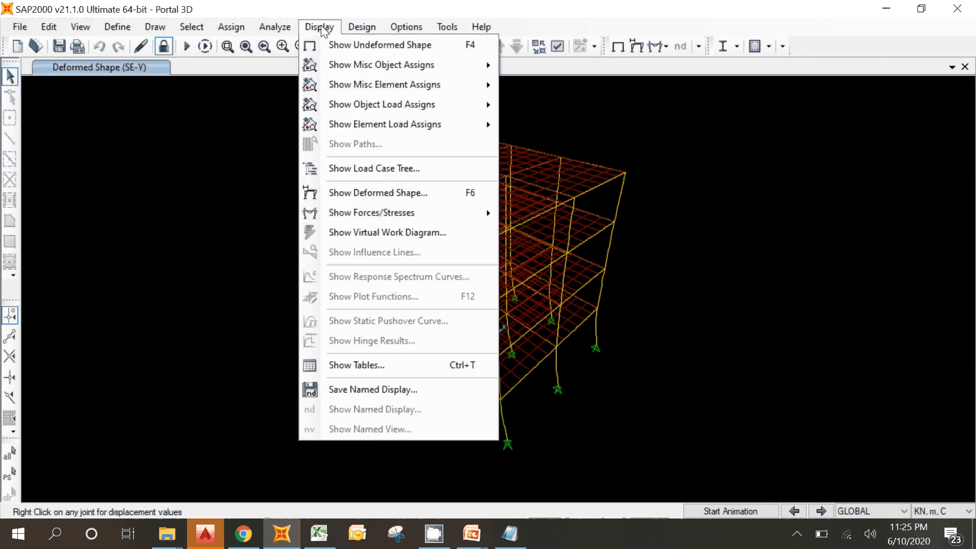
mouse_move(362, 212)
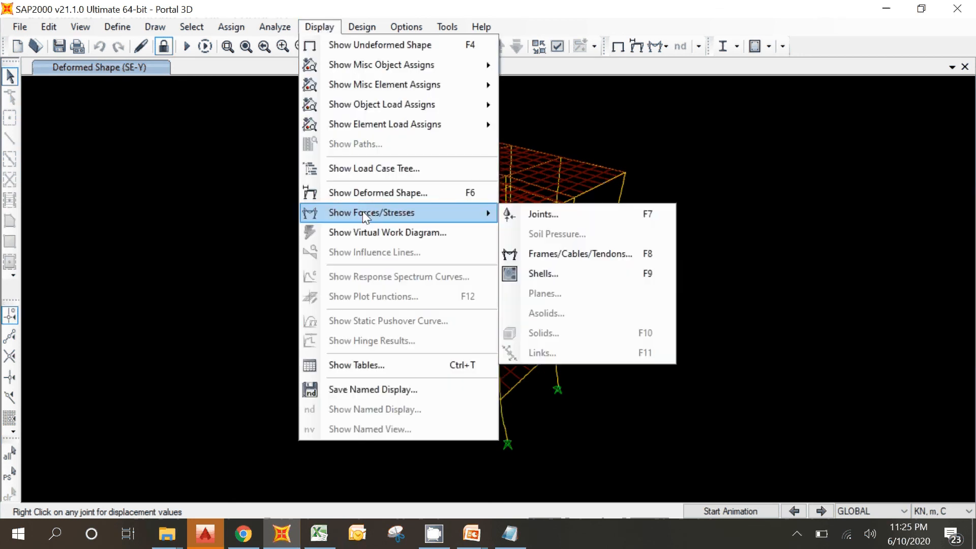
left_click(541, 215)
left_click(515, 144)
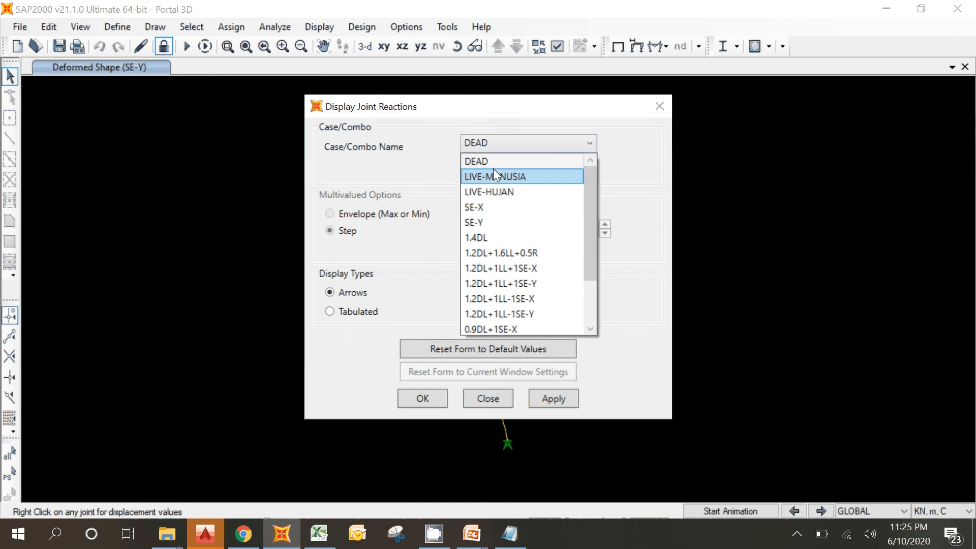
left_click(481, 158)
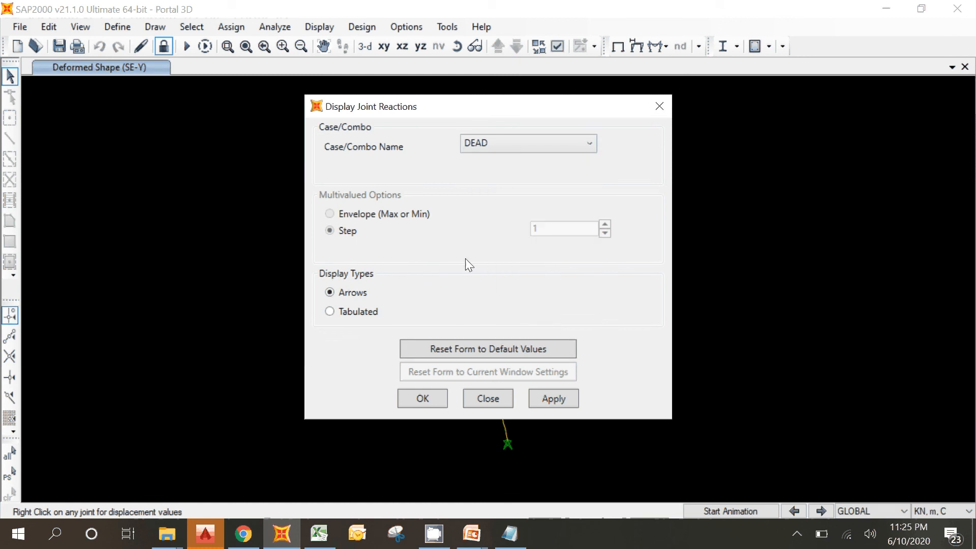
left_click(421, 399)
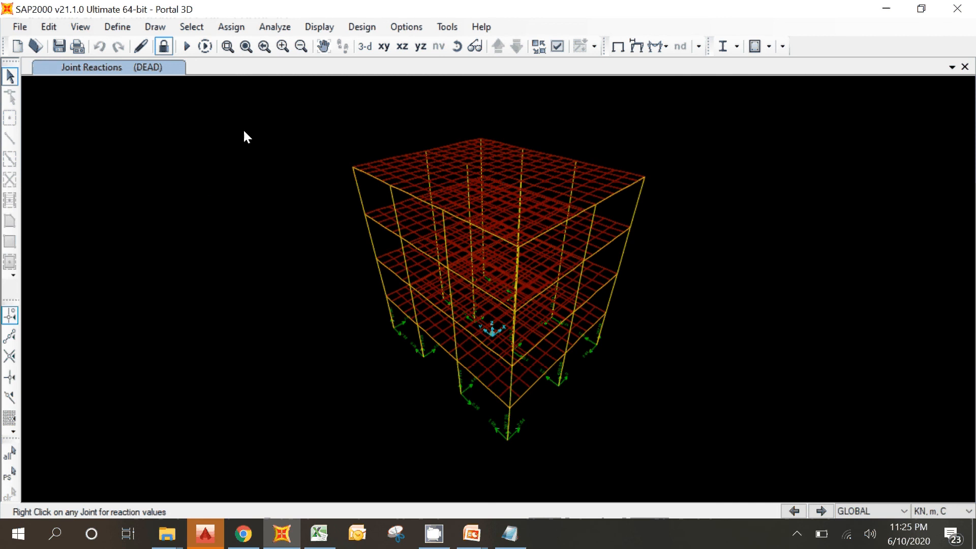
- Display the frames' axial force as a filled diagram for the DEAD case, keeping the settings dialog open beside the model
left_click(315, 26)
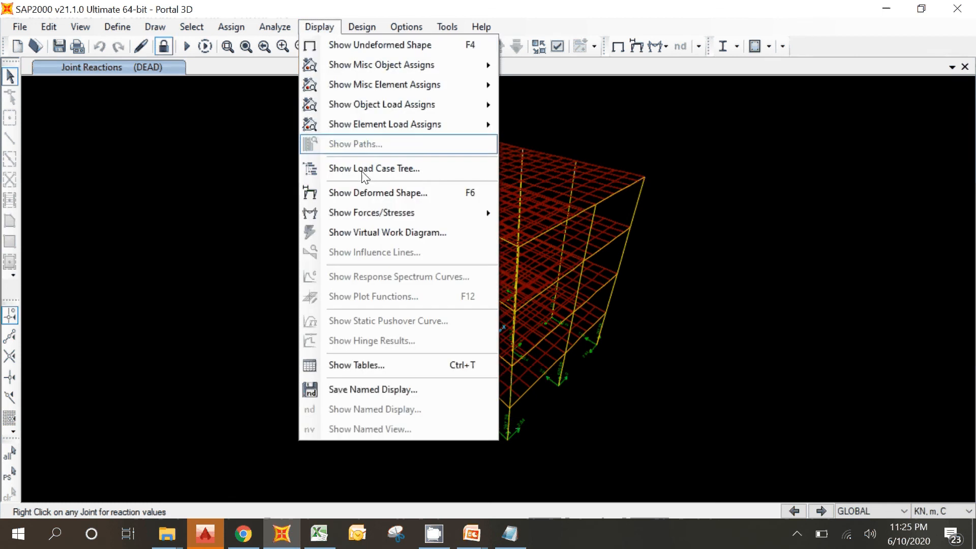
mouse_move(352, 211)
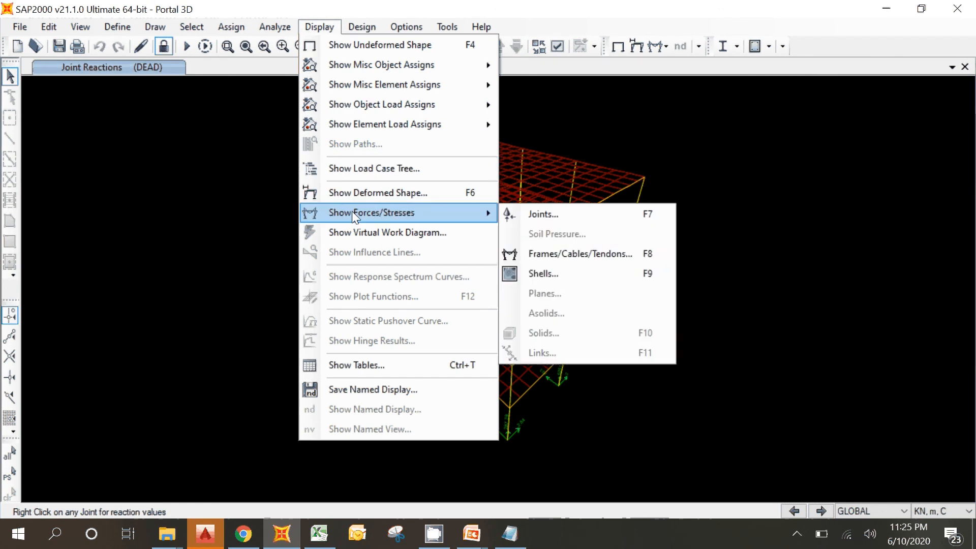
left_click(566, 253)
left_click_drag(553, 11, 794, 14)
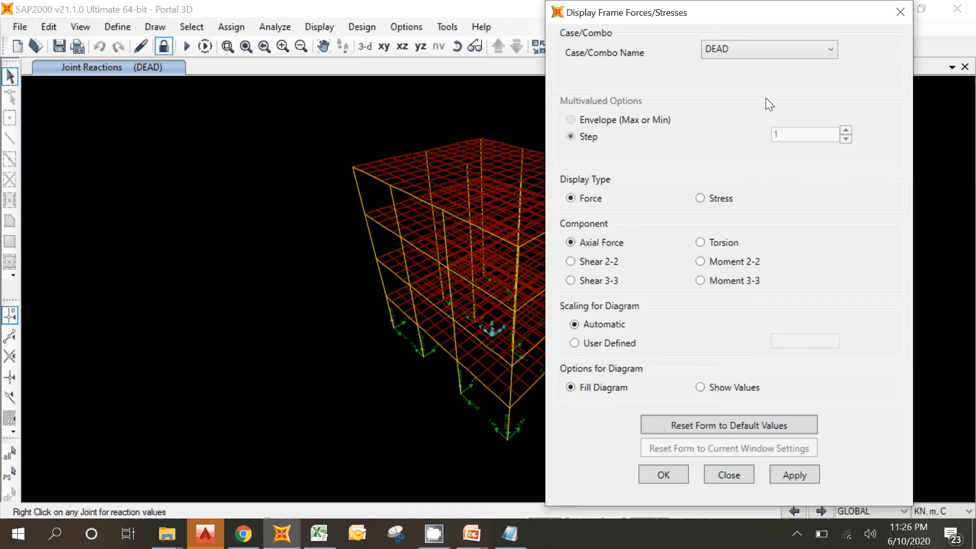
left_click(738, 44)
left_click(737, 45)
left_click(786, 476)
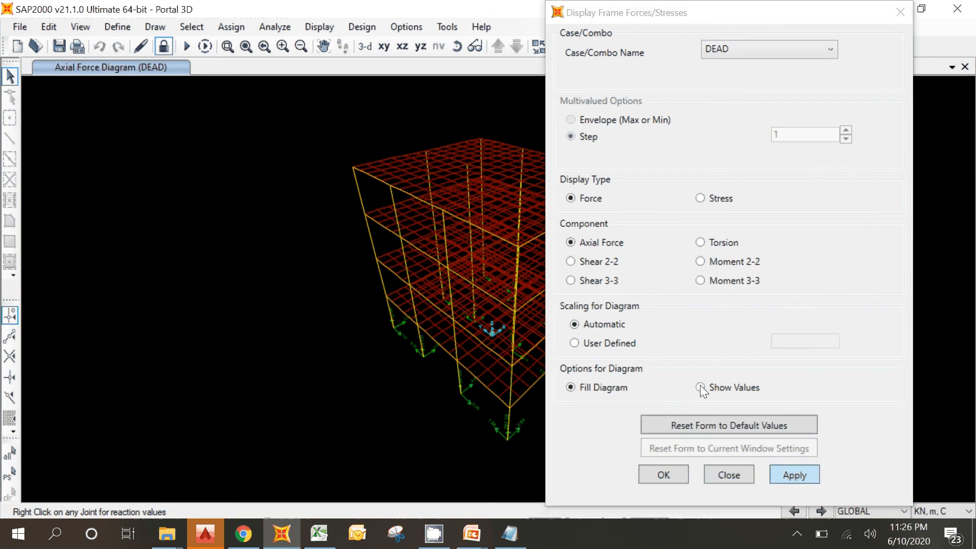
left_click_drag(738, 22, 946, 72)
left_click_drag(845, 56, 650, 4)
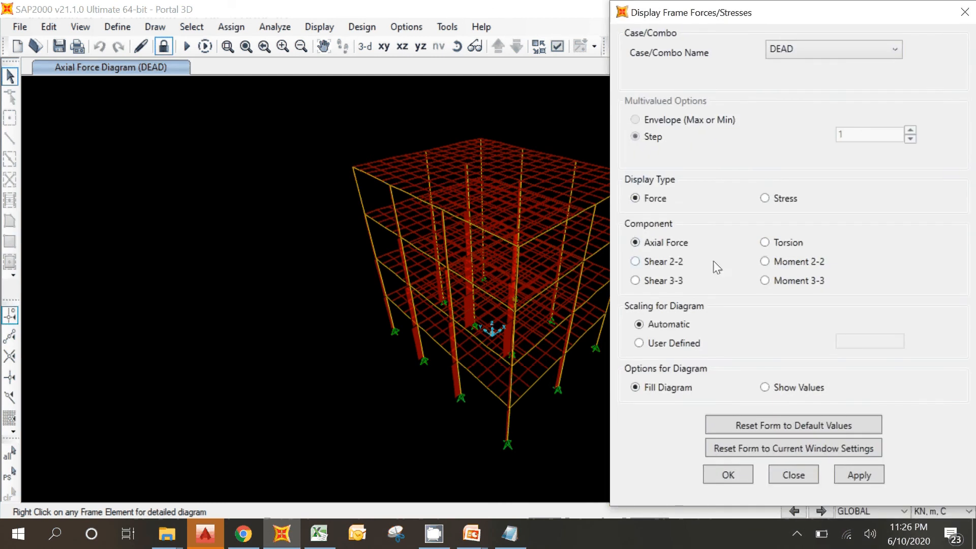
- Switch the frame force diagram to Moment 3-3 for the DEAD case and move the dialog clear of the model
left_click(769, 286)
left_click(851, 478)
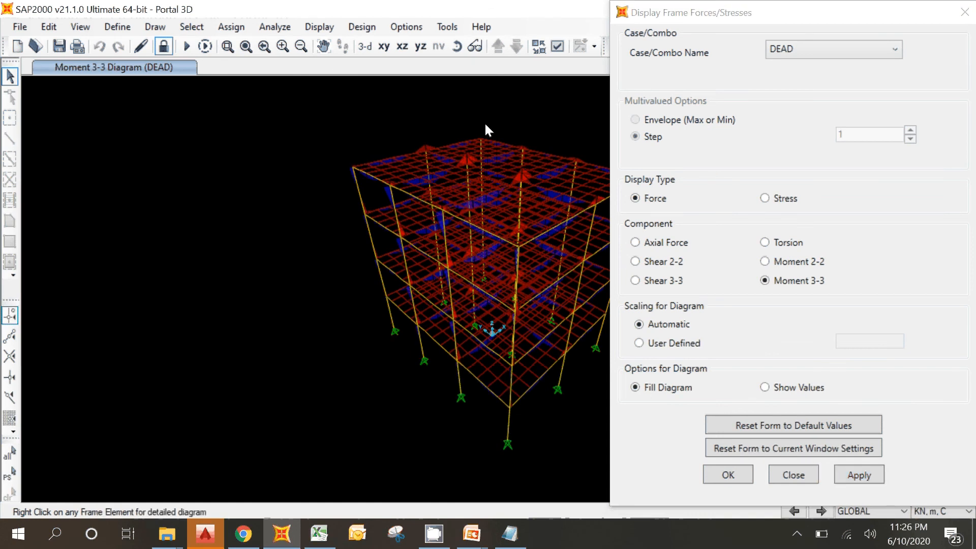
left_click_drag(697, 19, 899, 73)
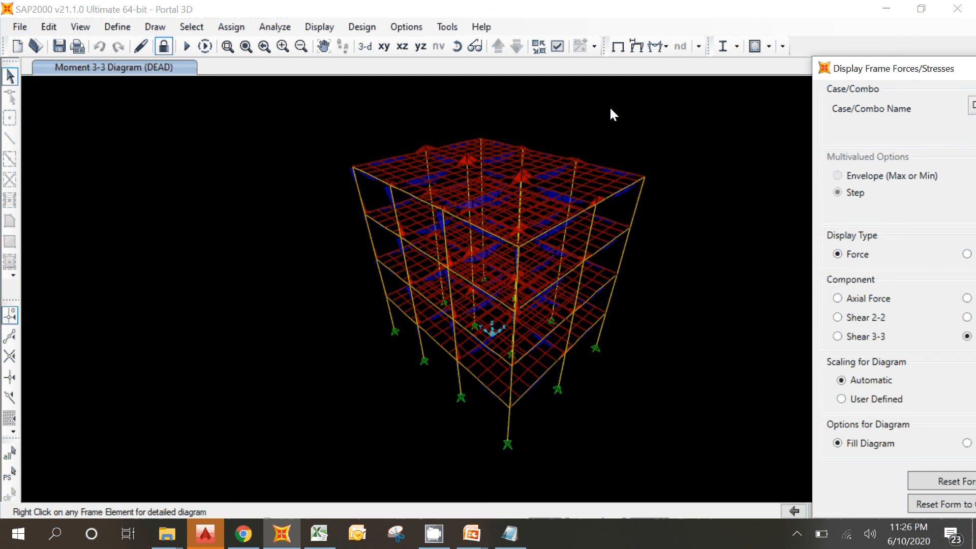
left_click_drag(872, 70, 750, 42)
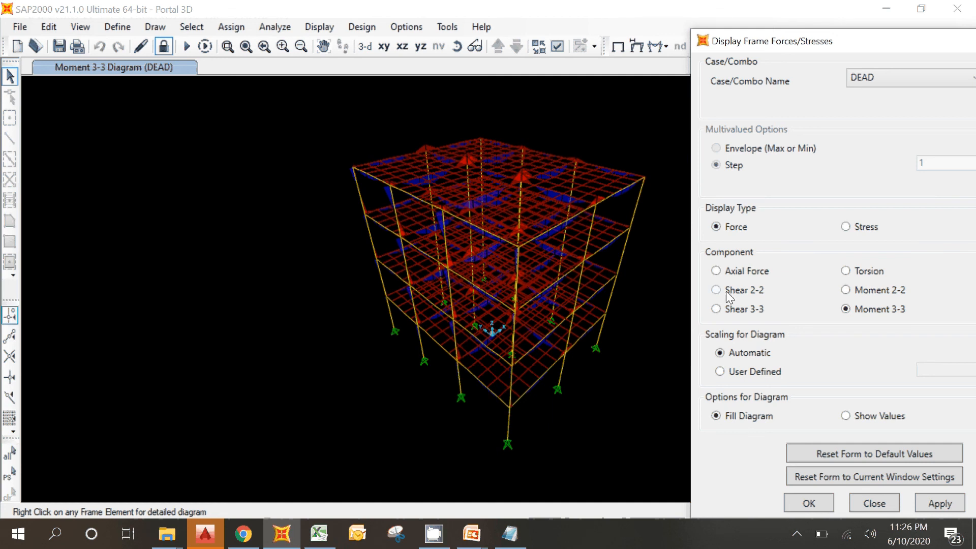
- Switch the frame force diagram to Shear 2-2 for the DEAD case and move the dialog off the model to view it
left_click(749, 294)
left_click(940, 504)
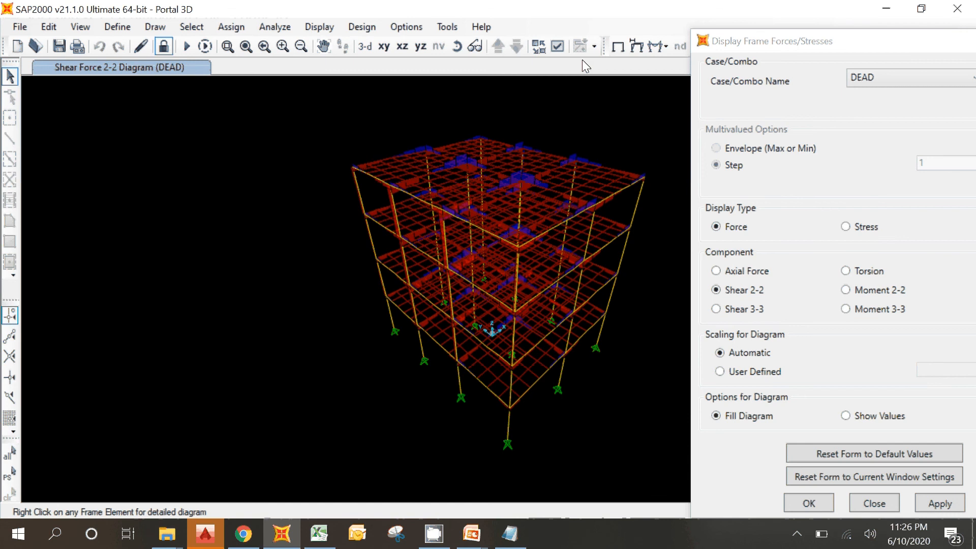
left_click(748, 60)
left_click_drag(745, 50, 806, 136)
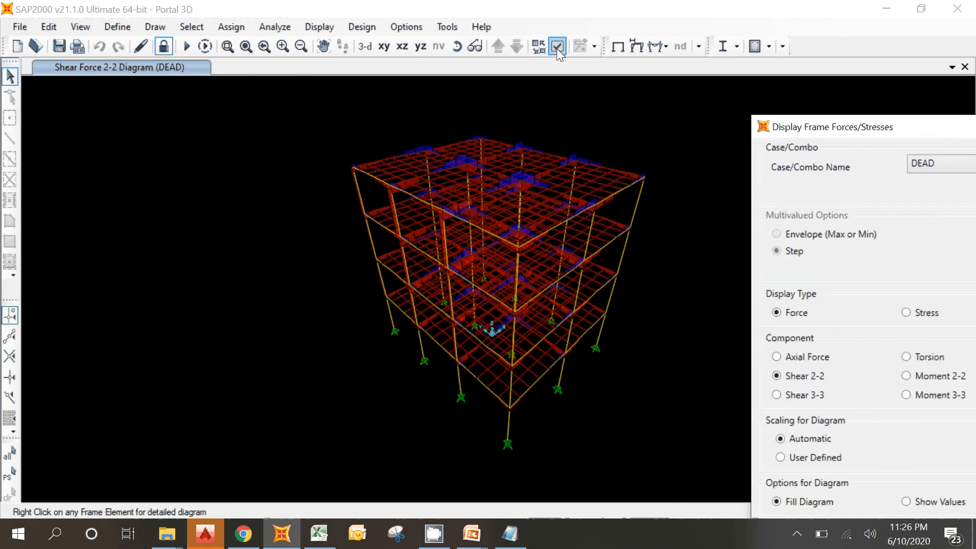
left_click(532, 121)
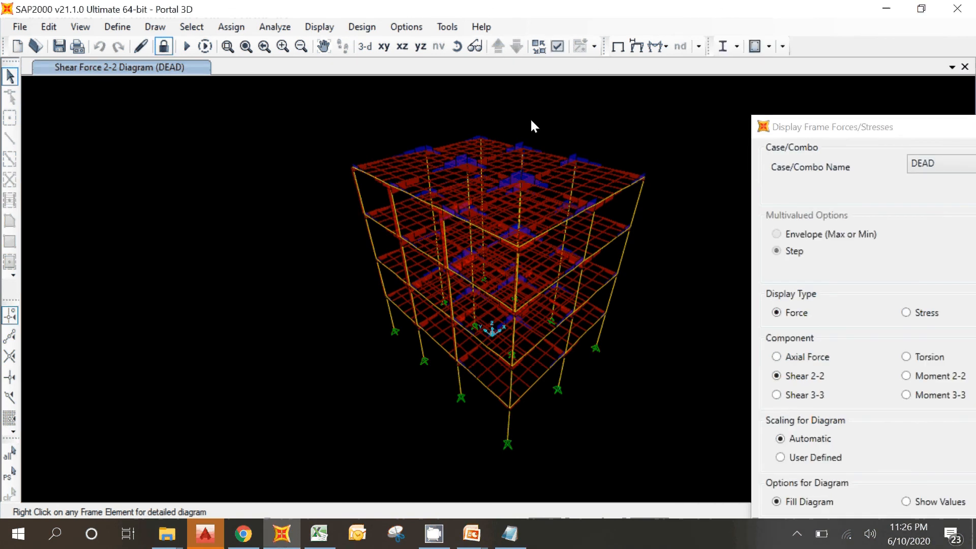
- Hide the slab area objects from the view so only the frames and their force diagrams are displayed
left_click(557, 47)
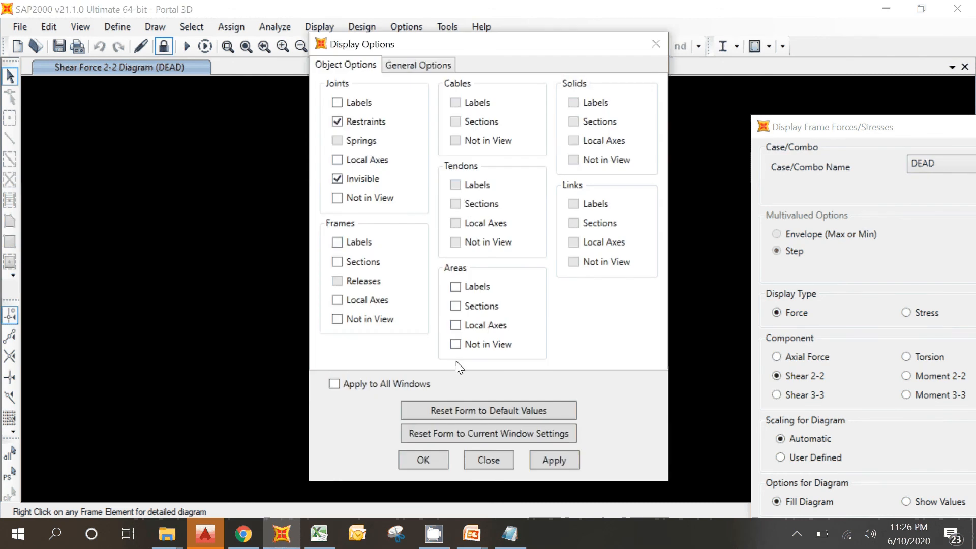
left_click_drag(485, 43, 665, 11)
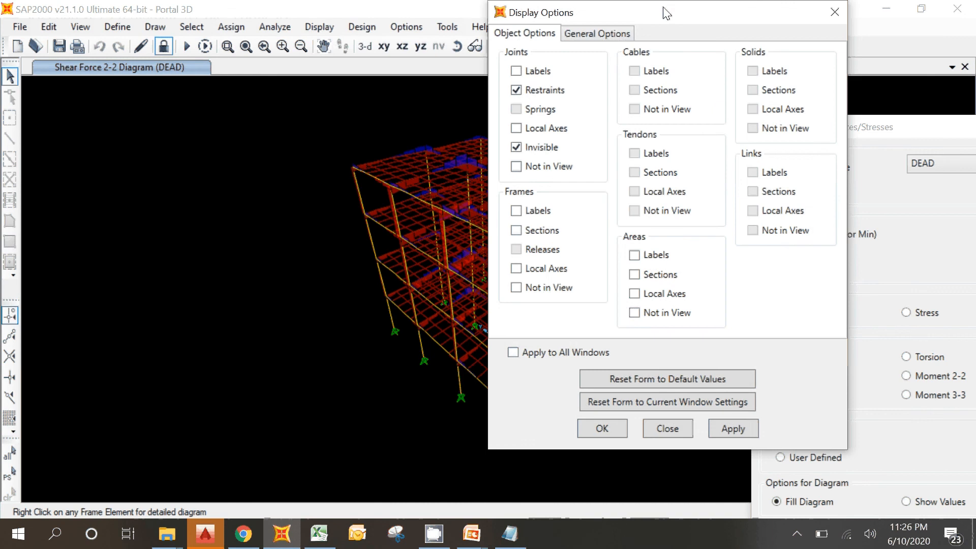
left_click(636, 313)
left_click(597, 431)
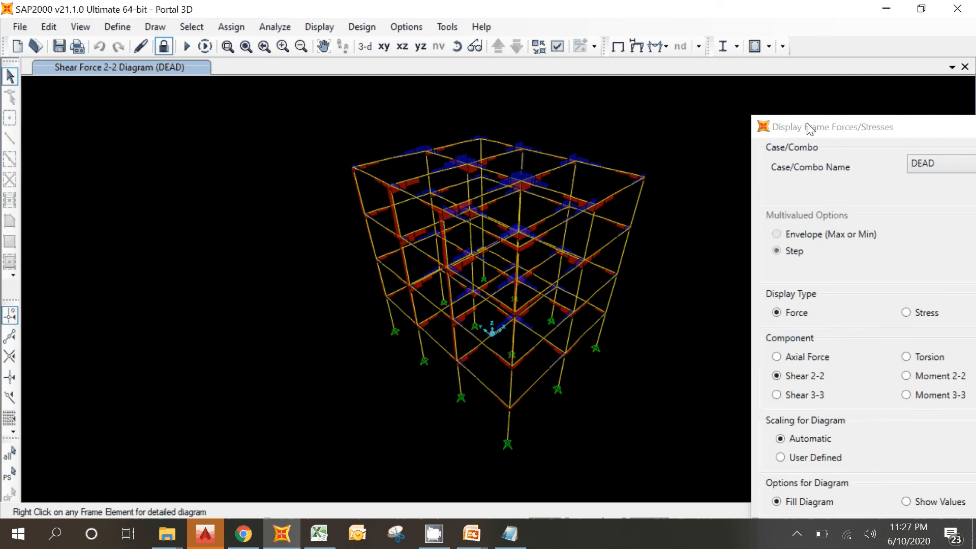
- Switch the frame force diagram to Moment 3-3 for the DEAD case
left_click_drag(807, 123, 702, 15)
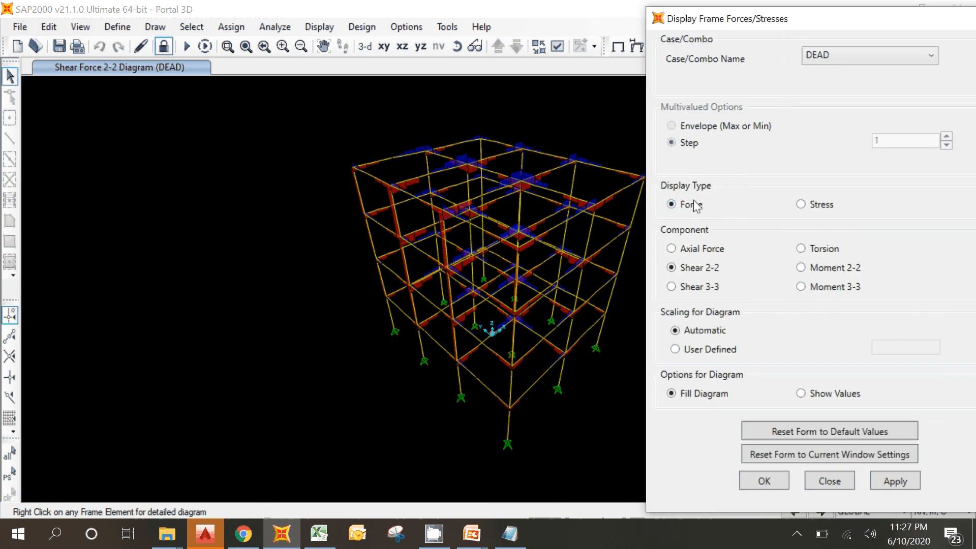
left_click(834, 287)
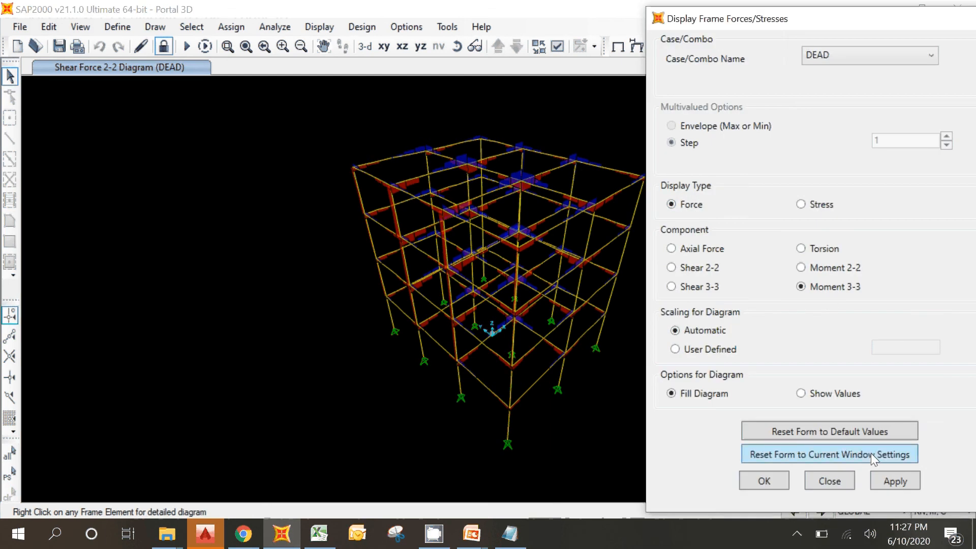
left_click(893, 484)
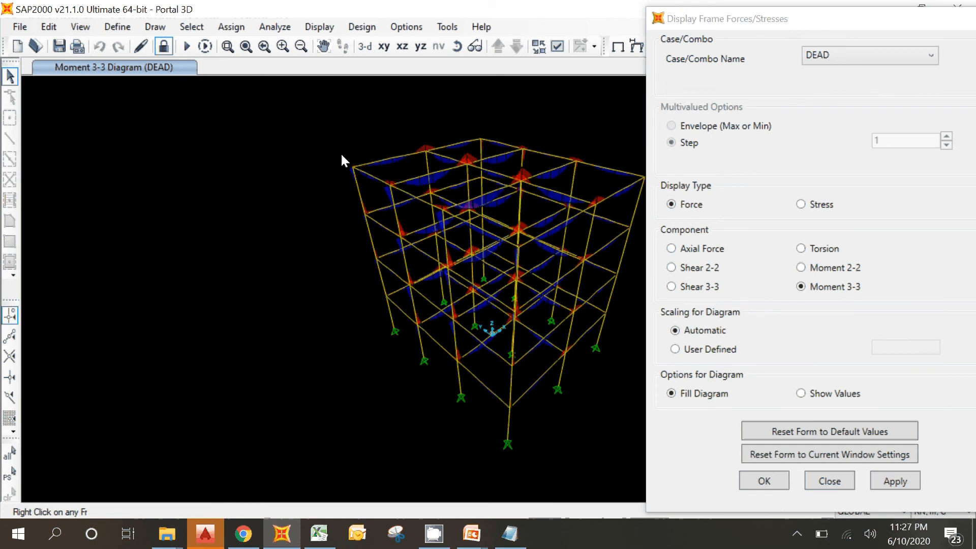
- Examine the DEAD moment diagram in the XZ elevation, looking closely at the top storey's beams before restoring the full view
left_click(403, 47)
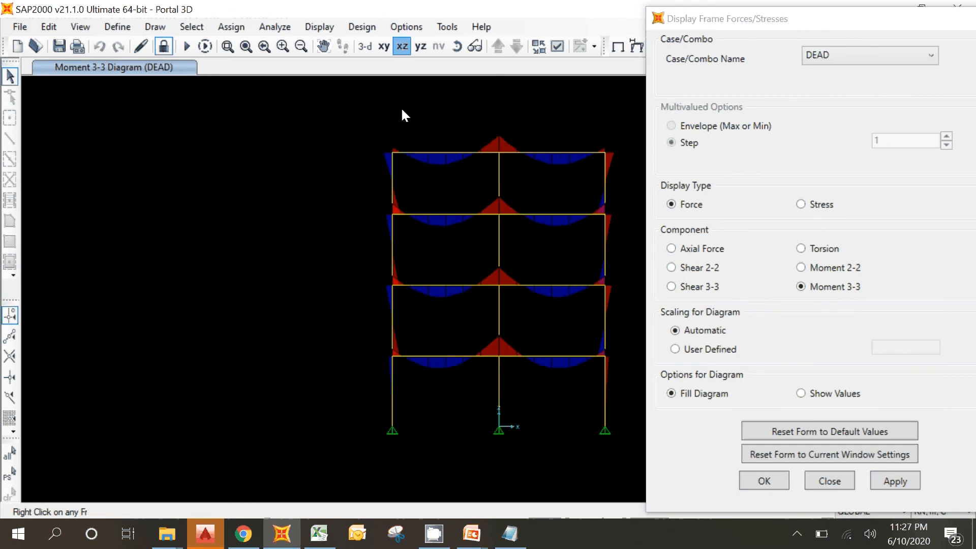
left_click(259, 47)
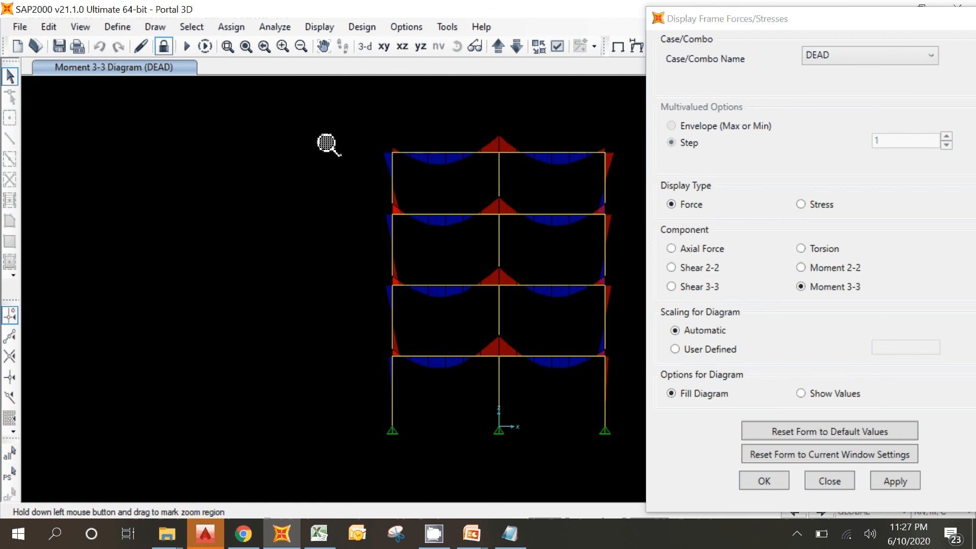
left_click_drag(345, 137, 624, 223)
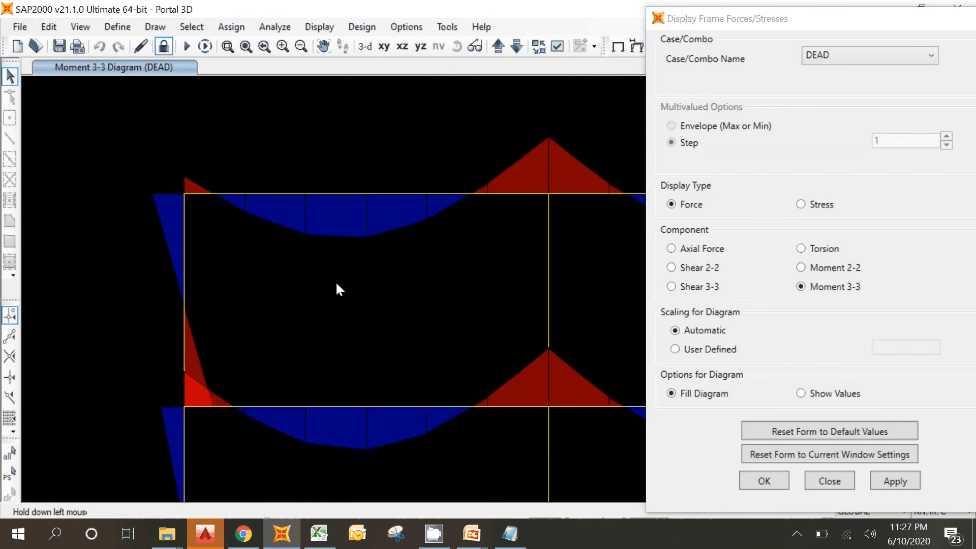
middle_click_drag(405, 300, 266, 240)
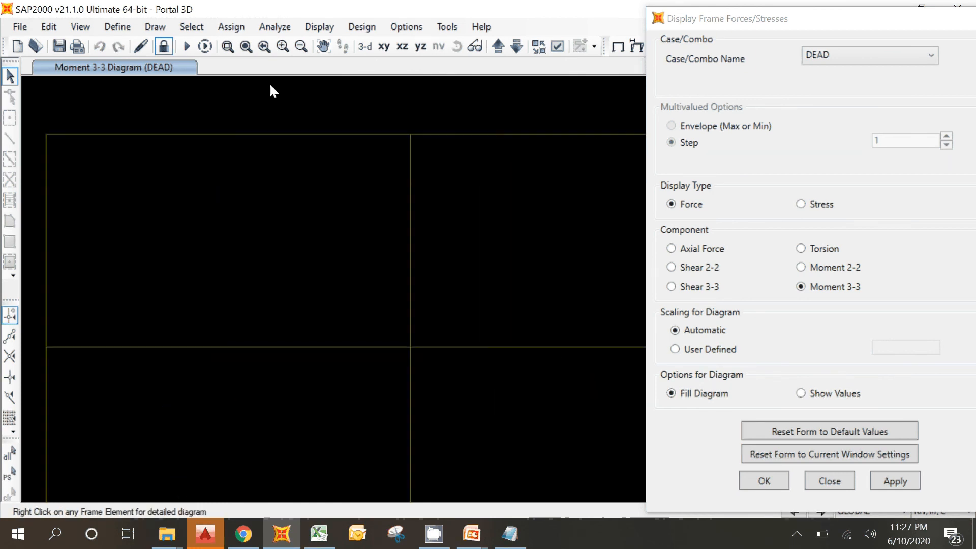
left_click(245, 47)
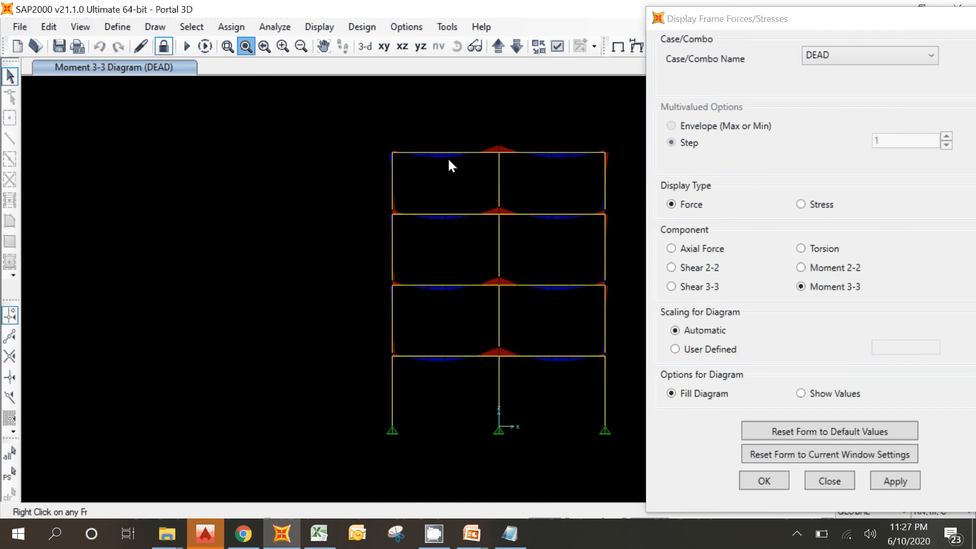
- Display the Moment 3-3 diagram for the 1.2DL+1LL+1SE-X combination and examine it in the XZ and YZ elevations, including the lowest storey
left_click(846, 60)
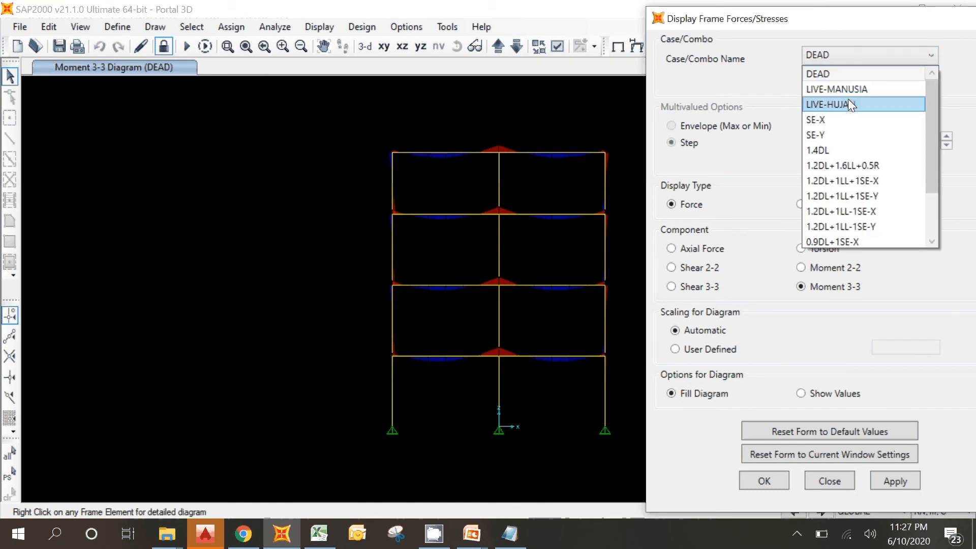
left_click(837, 181)
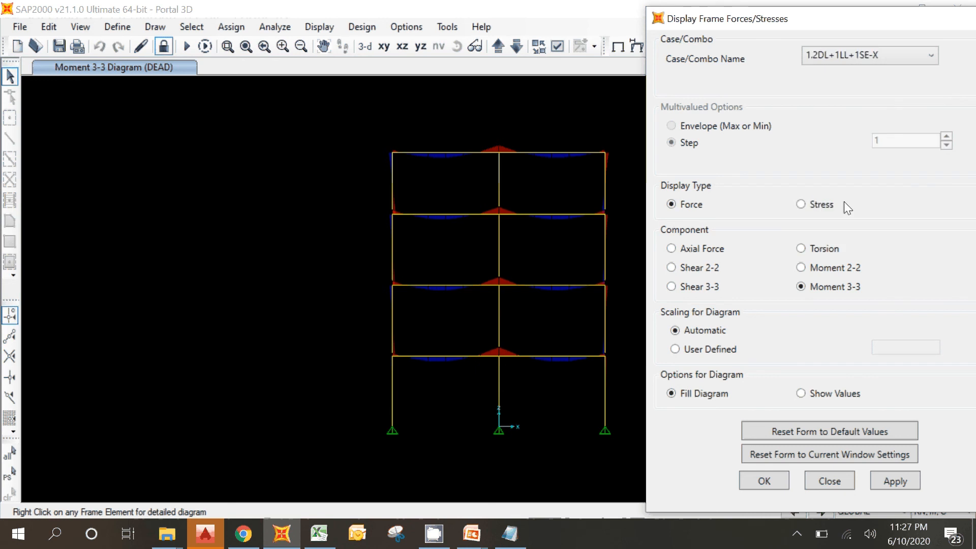
left_click(885, 484)
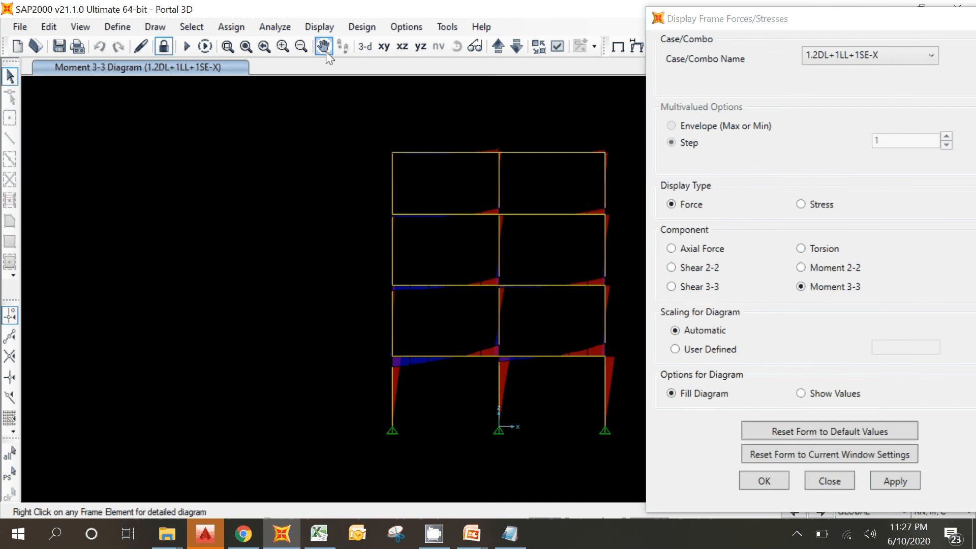
left_click(245, 46)
left_click_drag(306, 283, 533, 431)
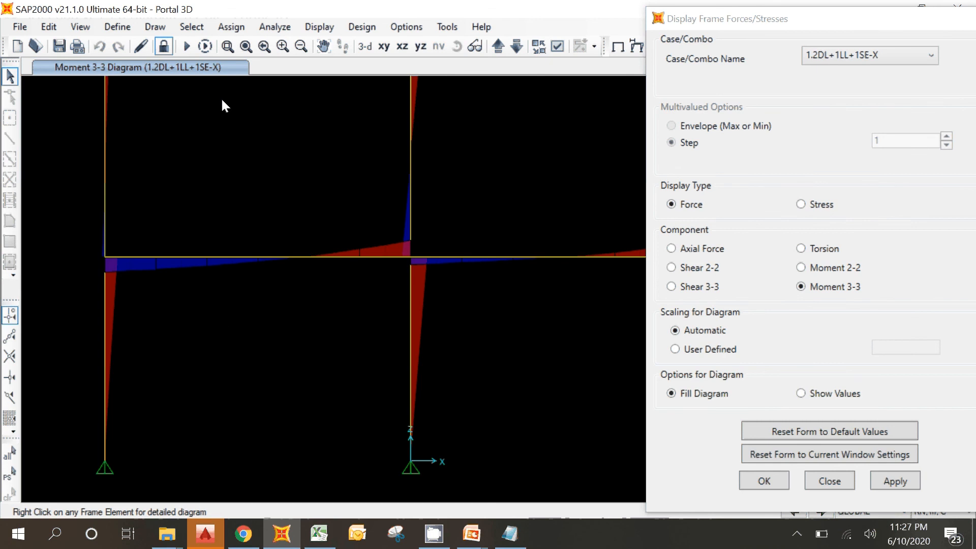
left_click(246, 46)
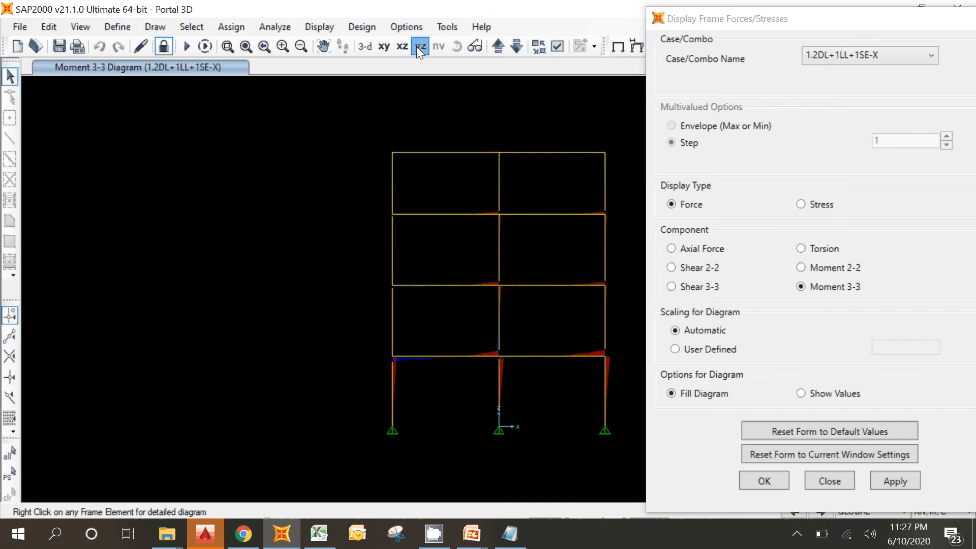
left_click(403, 47)
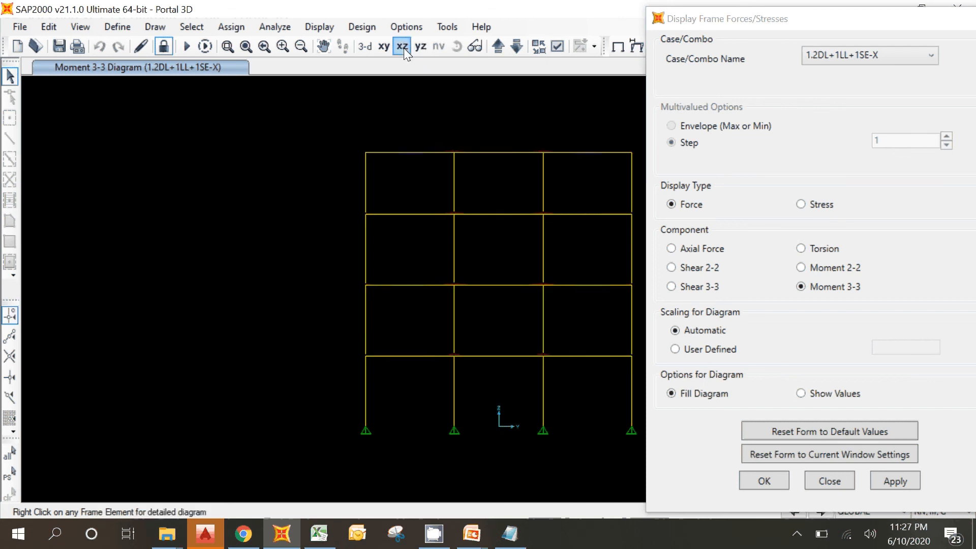
- Display the Moment 3-3 diagram for the 1.2DL+1LL-1SE-Y combination and examine it in the YZ elevation
left_click(820, 59)
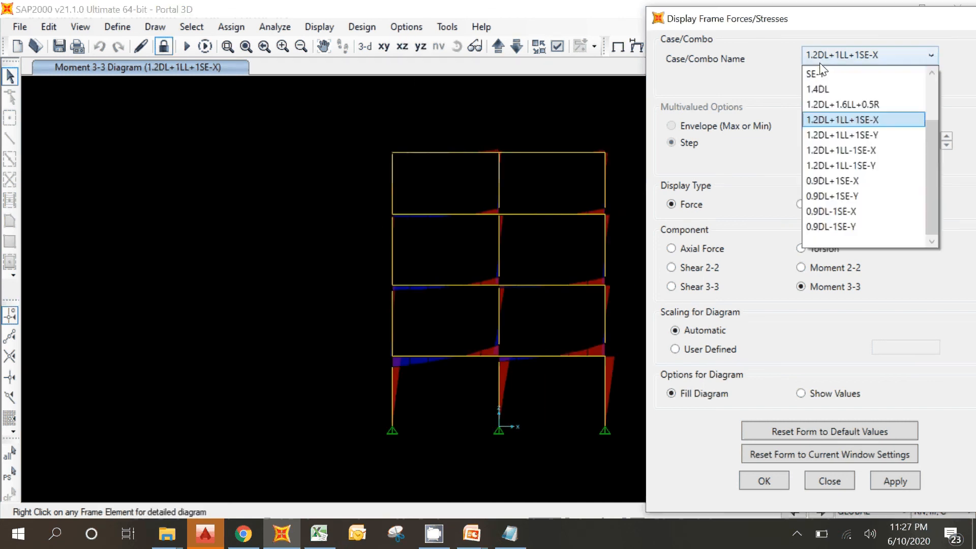
left_click(850, 164)
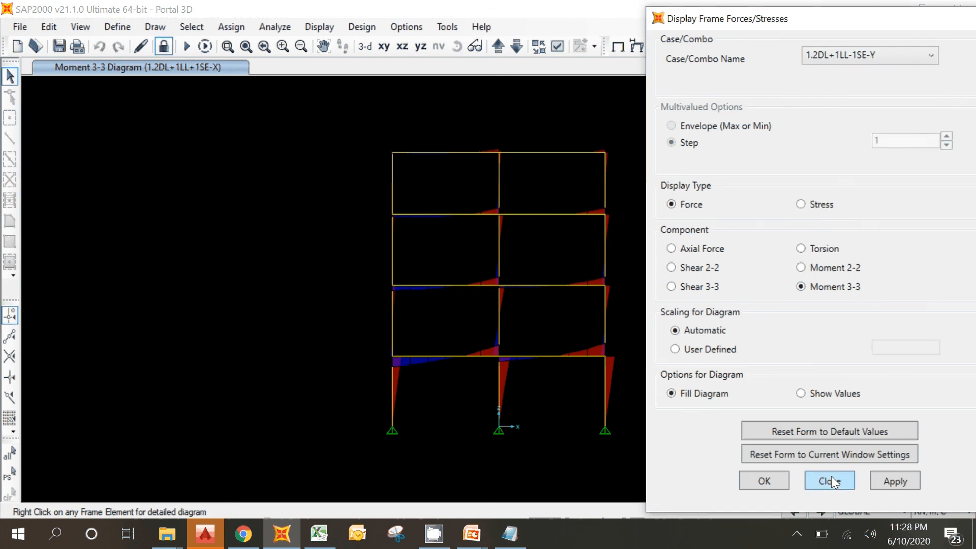
left_click(884, 481)
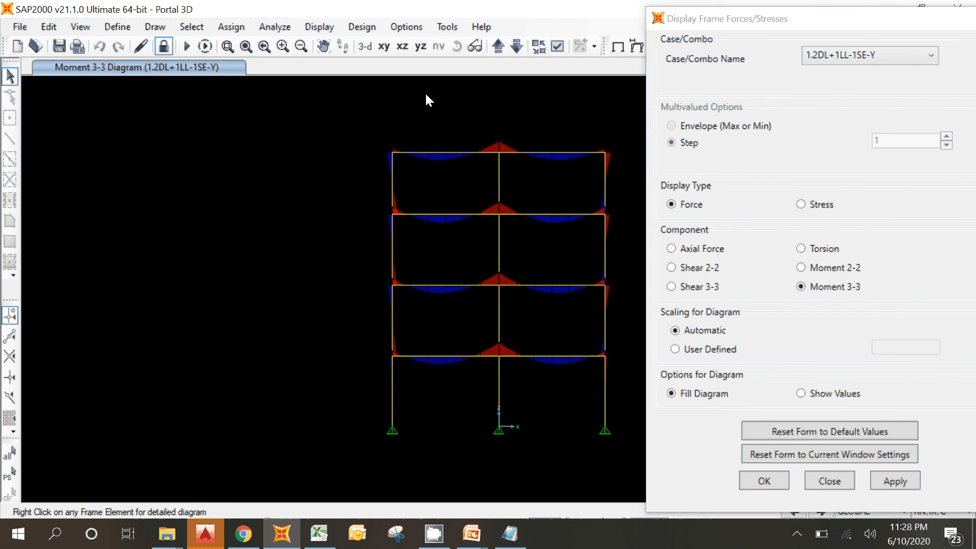
left_click(419, 47)
mouse_move(479, 352)
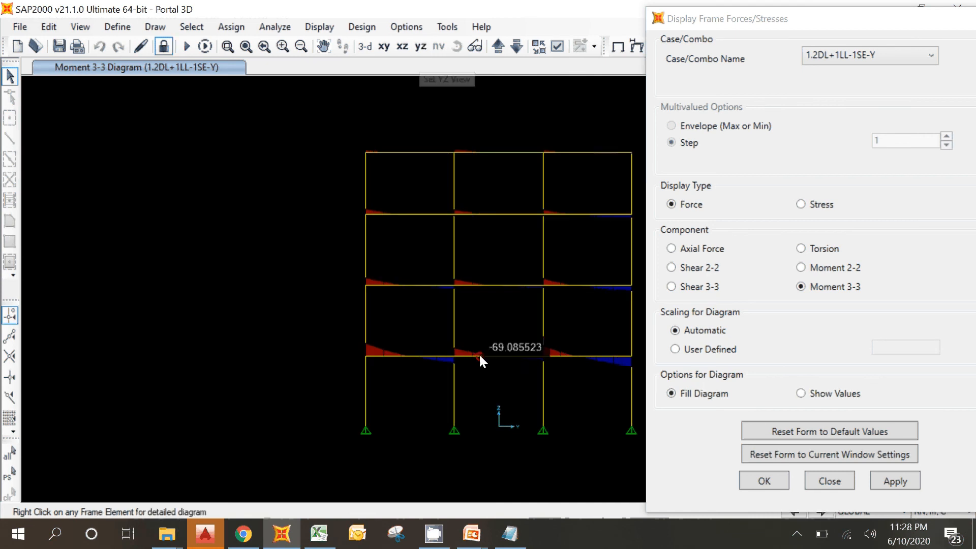
middle_click_drag(612, 366, 523, 336)
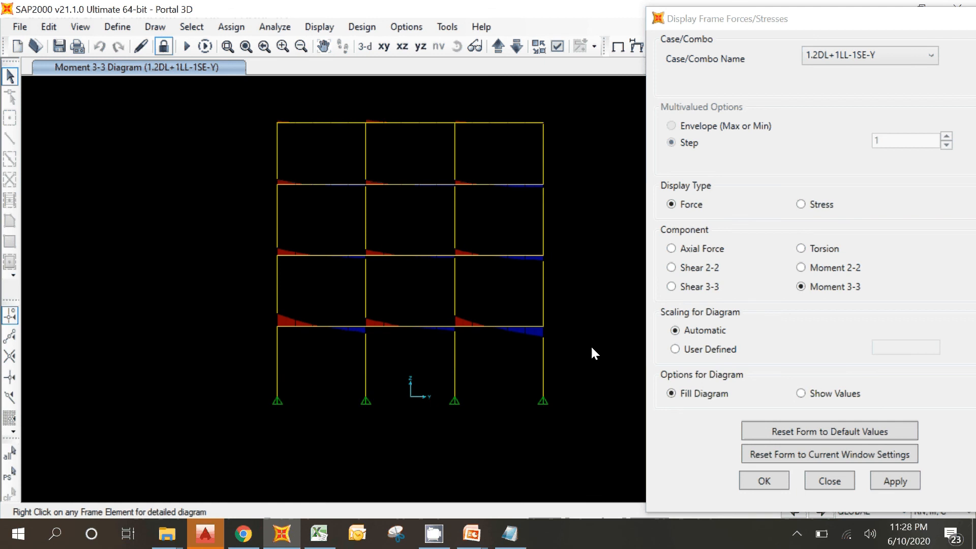
- Show the moment diagram on the whole 3D frame and accept the frame force display settings
left_click(364, 46)
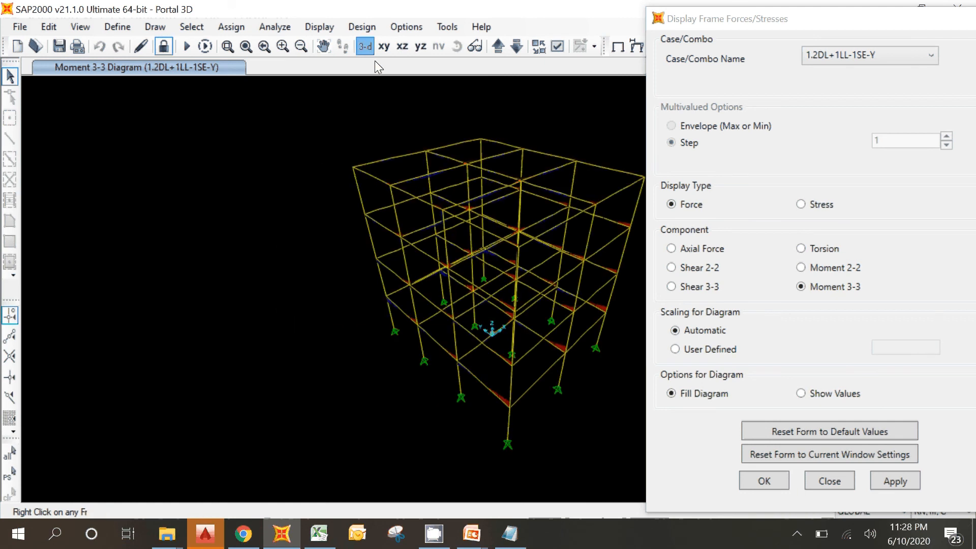
left_click(750, 481)
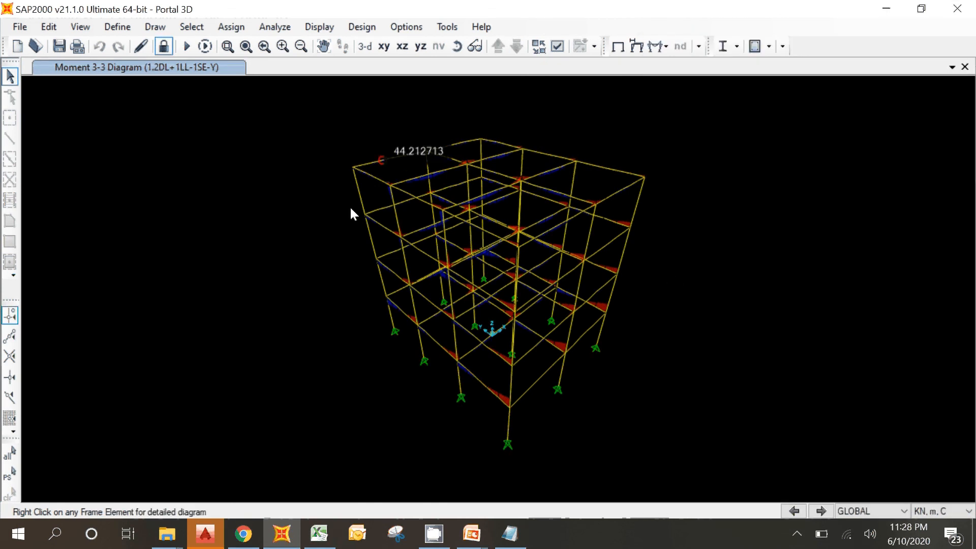
middle_click_drag(567, 341, 498, 323)
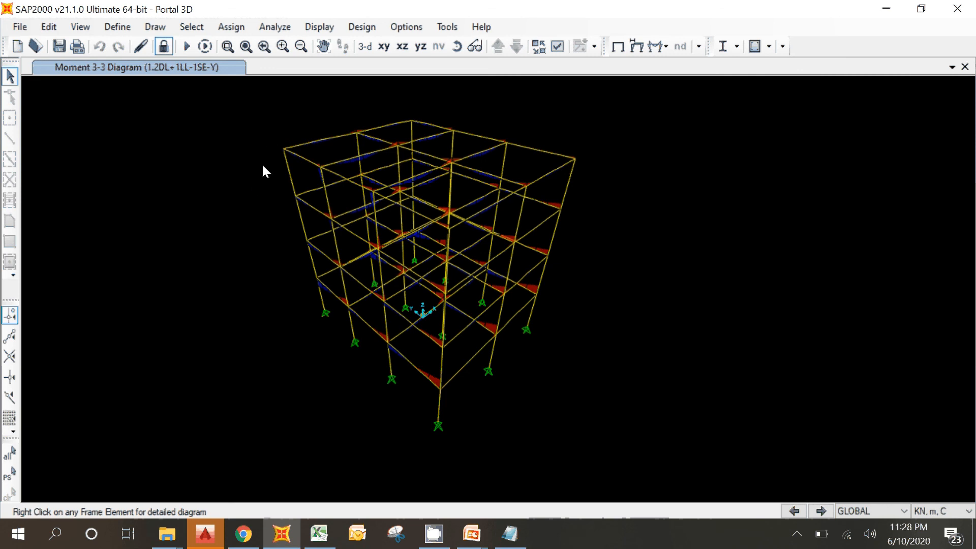
- Open the concrete frame design preferences and set the design code to ACI 318-11
left_click(354, 30)
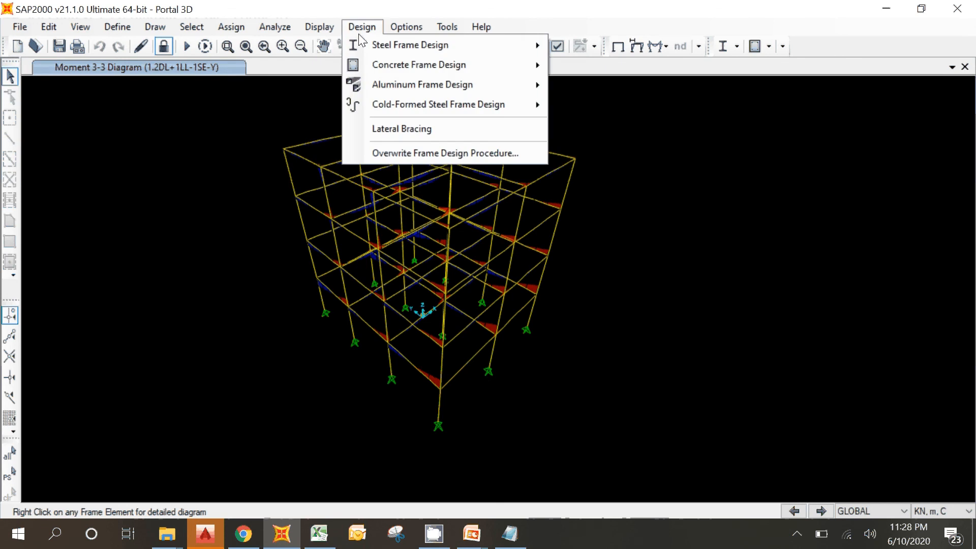
mouse_move(361, 39)
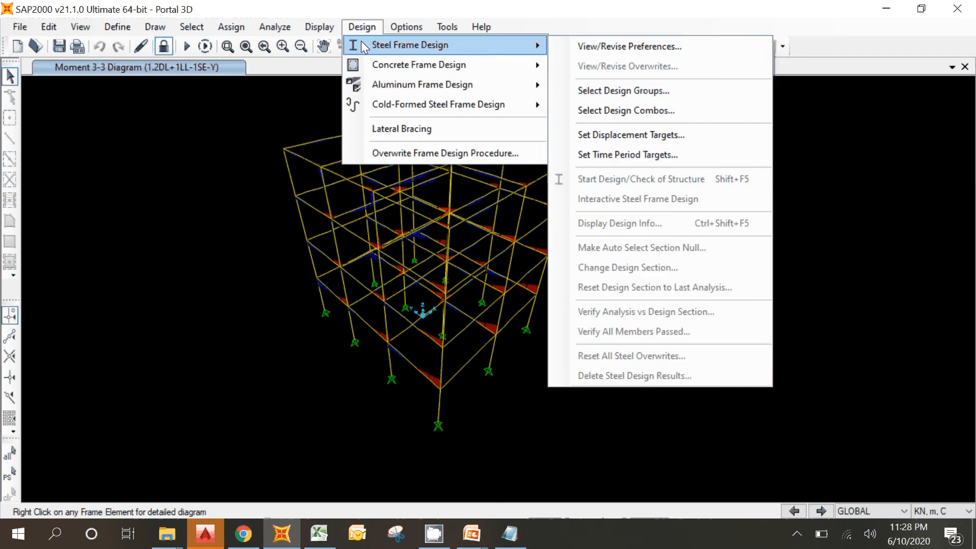
mouse_move(404, 65)
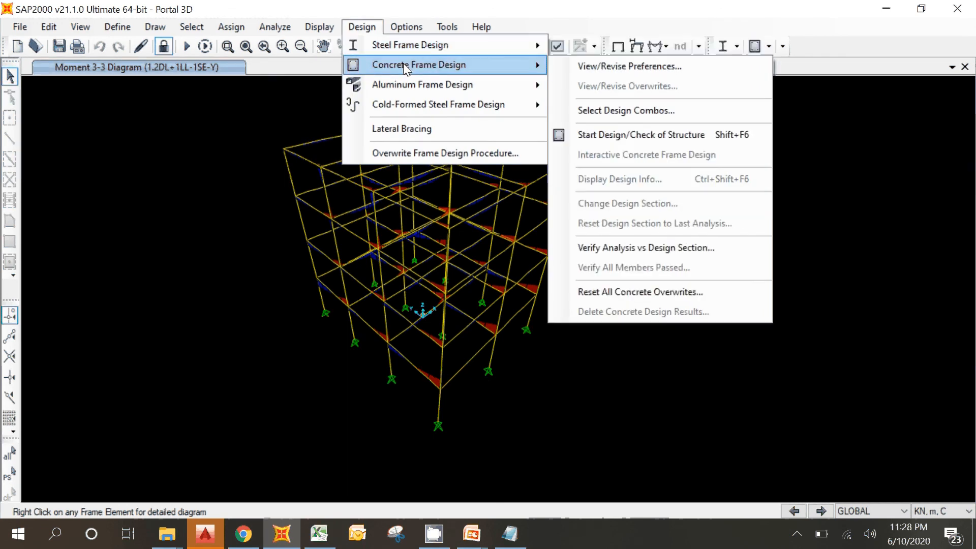
left_click(626, 69)
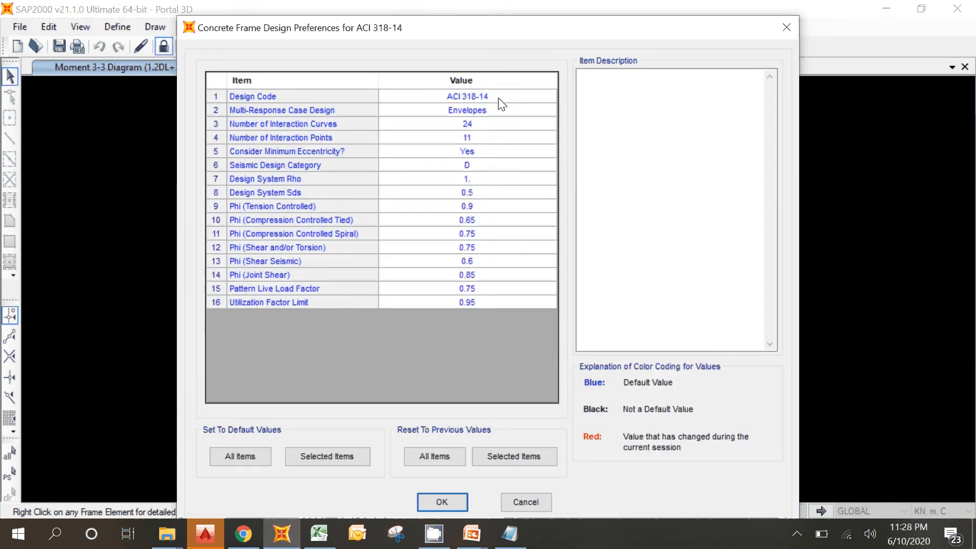
left_click(502, 104)
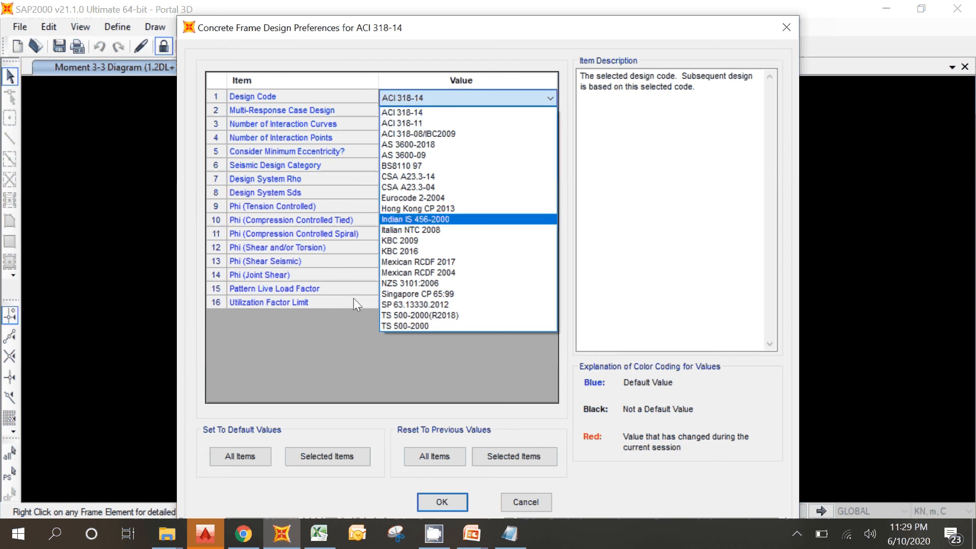
left_click(434, 122)
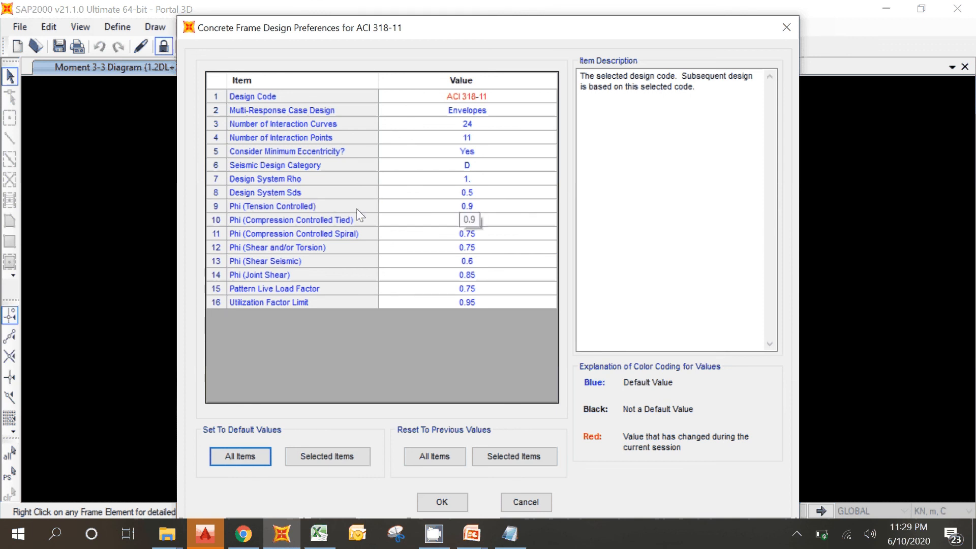
- Set Phi (Tension Controlled) to 0.8 and the Utilization Factor Limit to 1, and accept the concrete design preferences
left_click(356, 209)
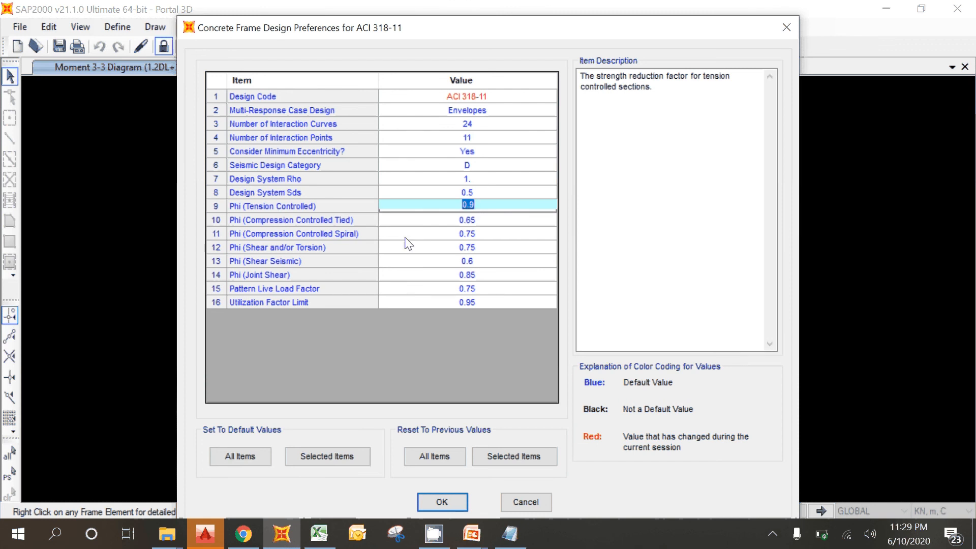
left_click(483, 206)
key("BackSpace")
type("8")
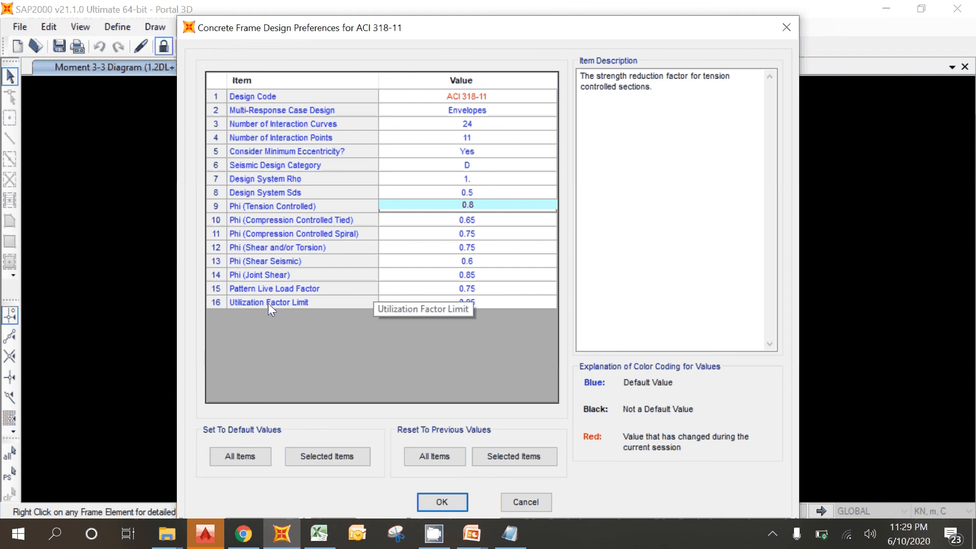
left_click(480, 305)
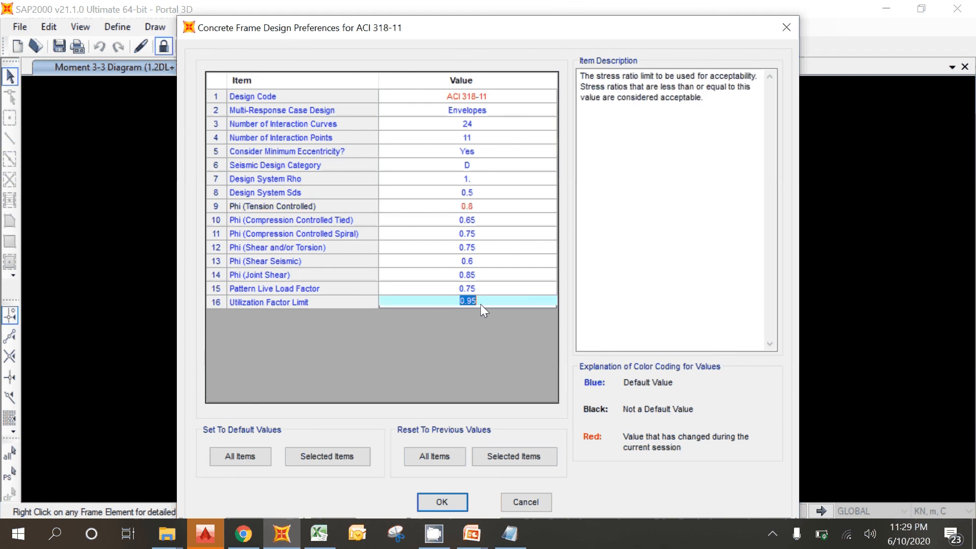
type("1")
left_click(480, 208)
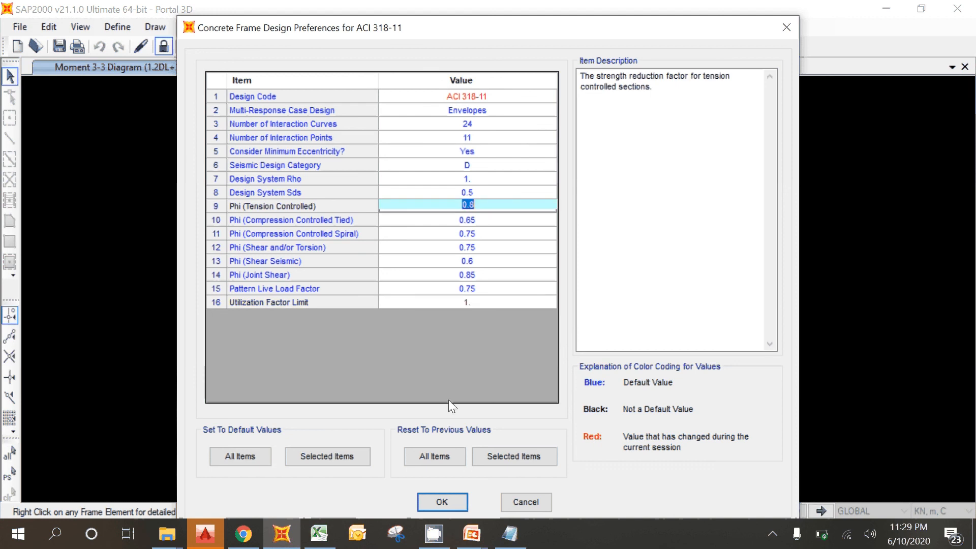
left_click(435, 504)
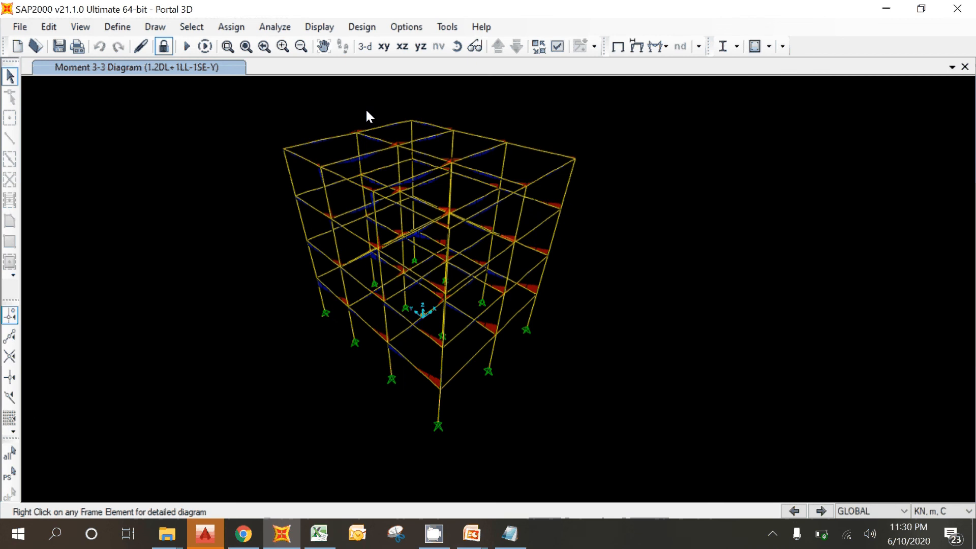
- Open the concrete design combination selection and add all listed strength load combinations, from 0.9DL-1SE-X to 1.4DL, to the design combinations
left_click(370, 29)
mouse_move(379, 64)
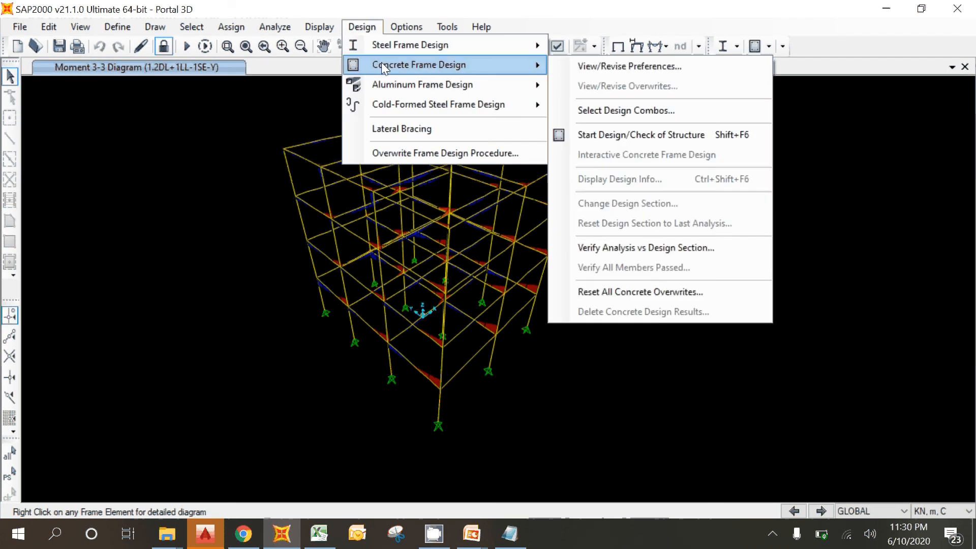
left_click(601, 110)
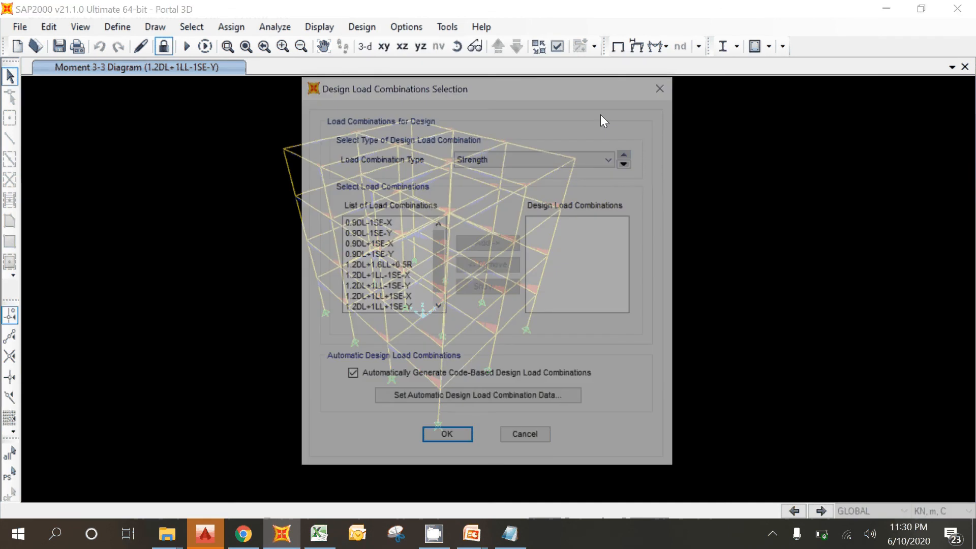
left_click(375, 224)
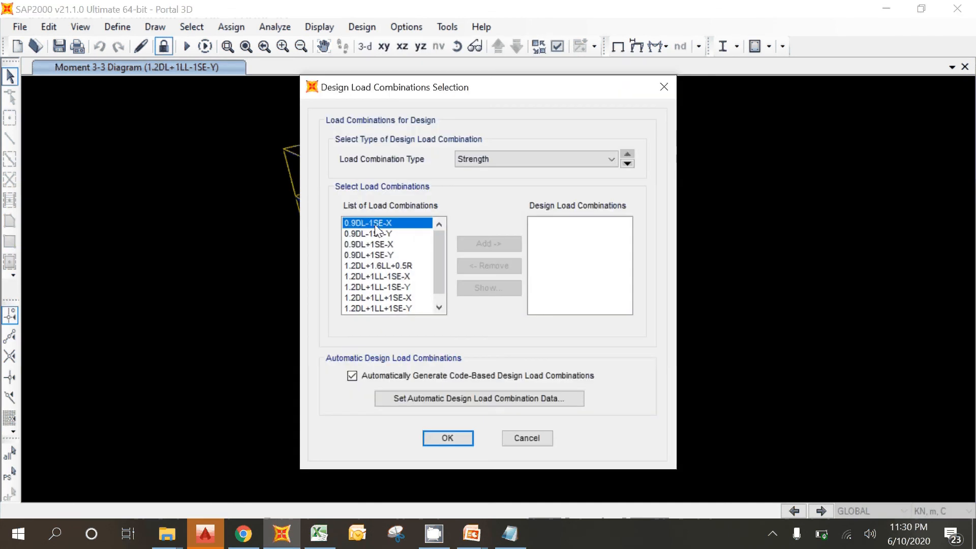
left_click(377, 234, "shift")
left_click_drag(379, 258, 399, 347, "shift")
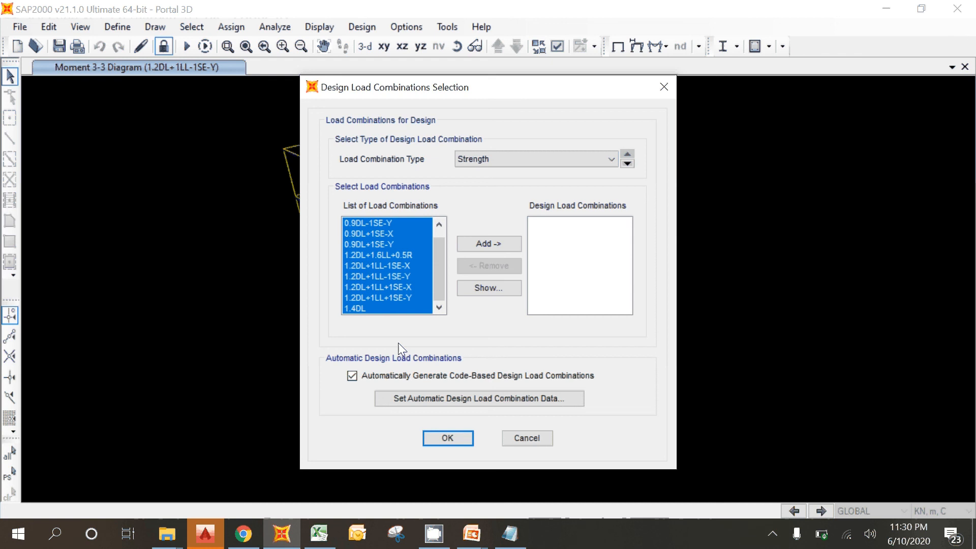
left_click(486, 243)
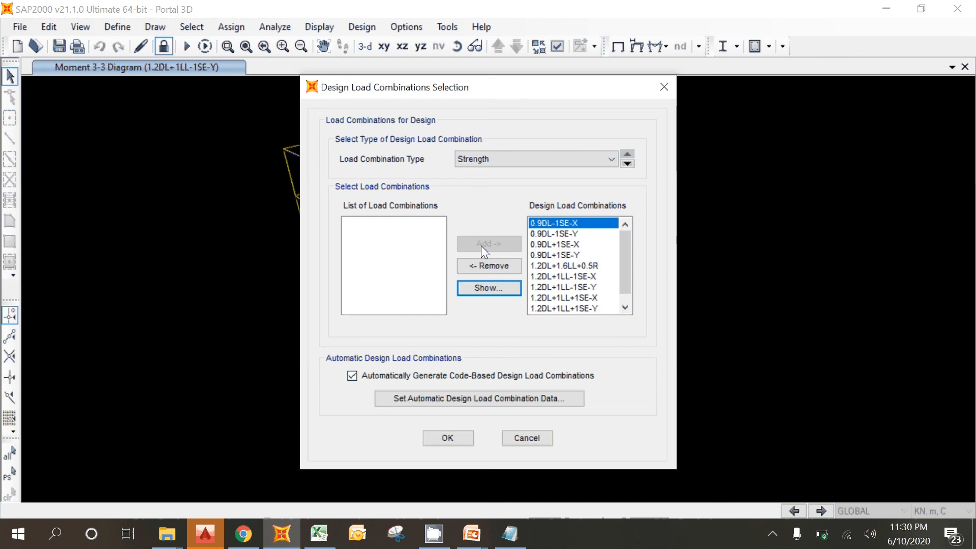
- Turn off automatic generation of code-based design load combinations, review the chosen design combinations and accept the selection
left_click(371, 378)
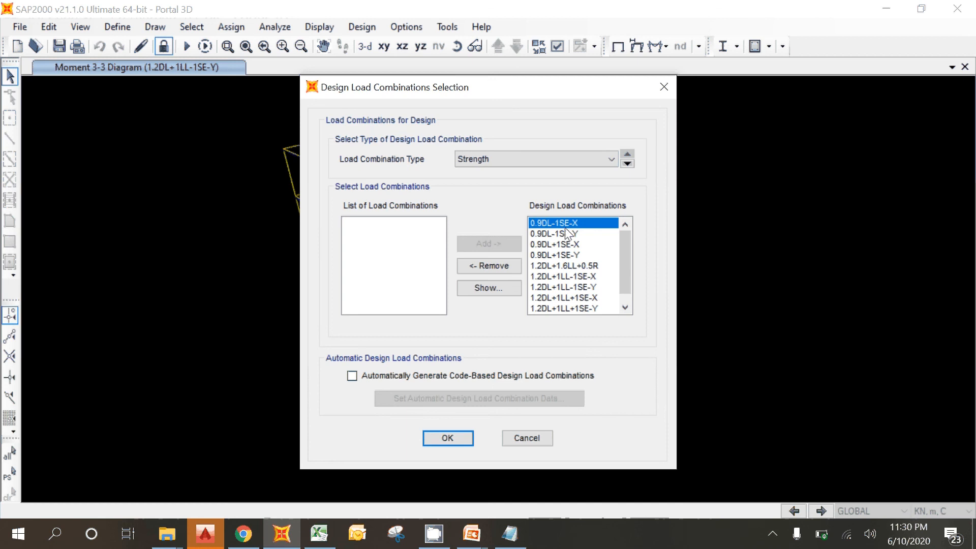
left_click(559, 245)
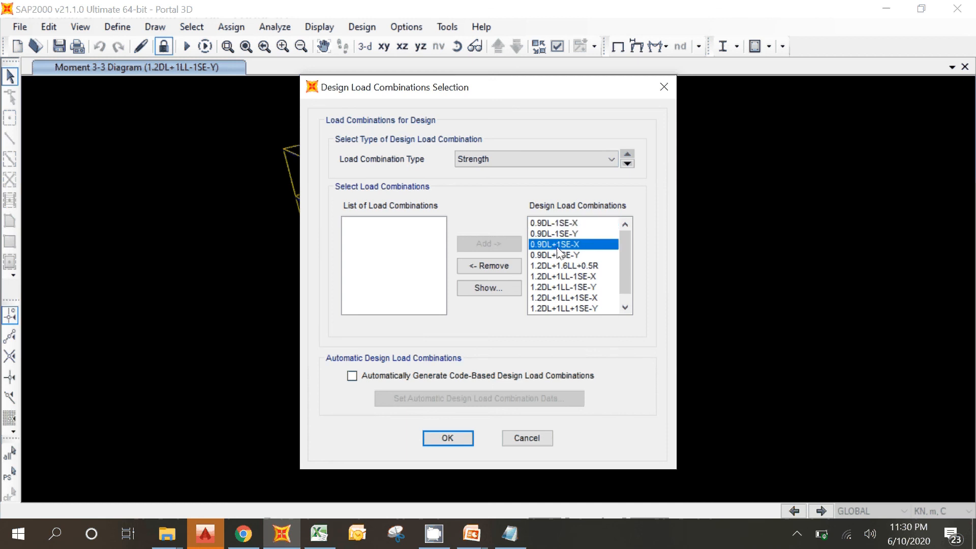
left_click(557, 262)
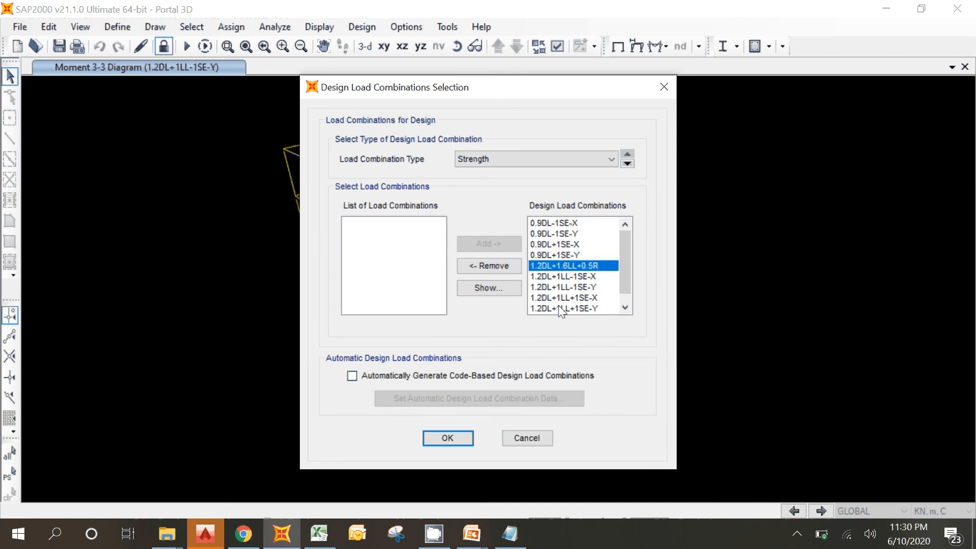
left_click_drag(559, 307, 560, 222)
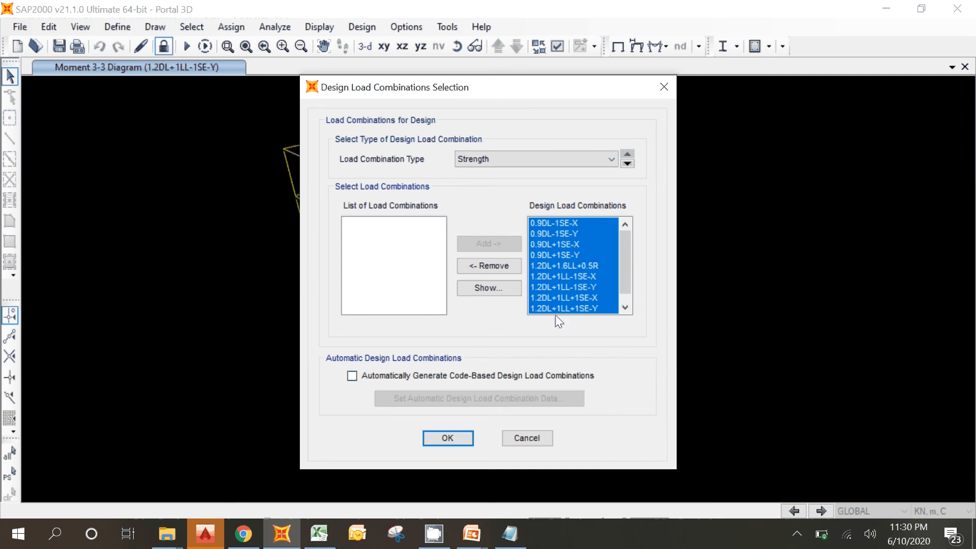
left_click(550, 296)
left_click(548, 289)
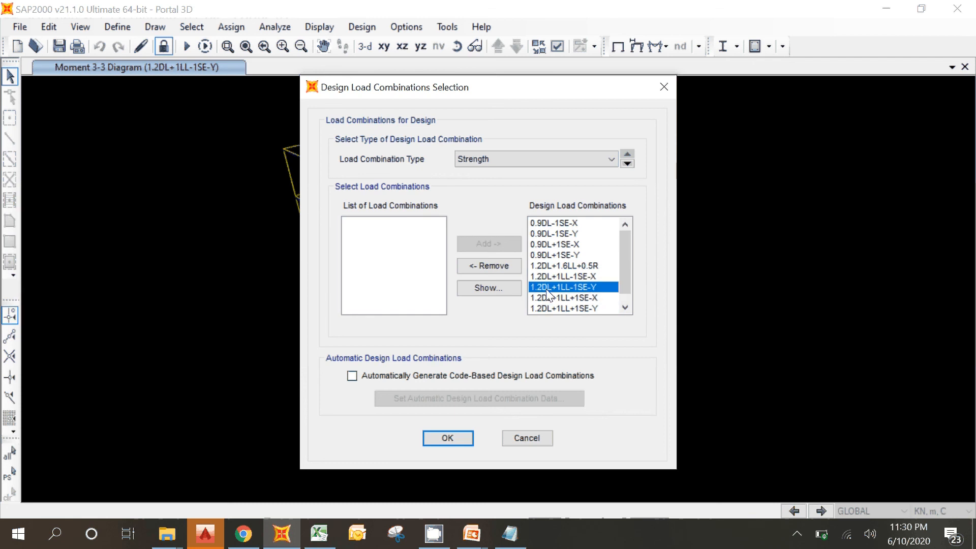
left_click(447, 438)
- Run the concrete frame design check of the structure and set the display units to N, mm, C
left_click(359, 28)
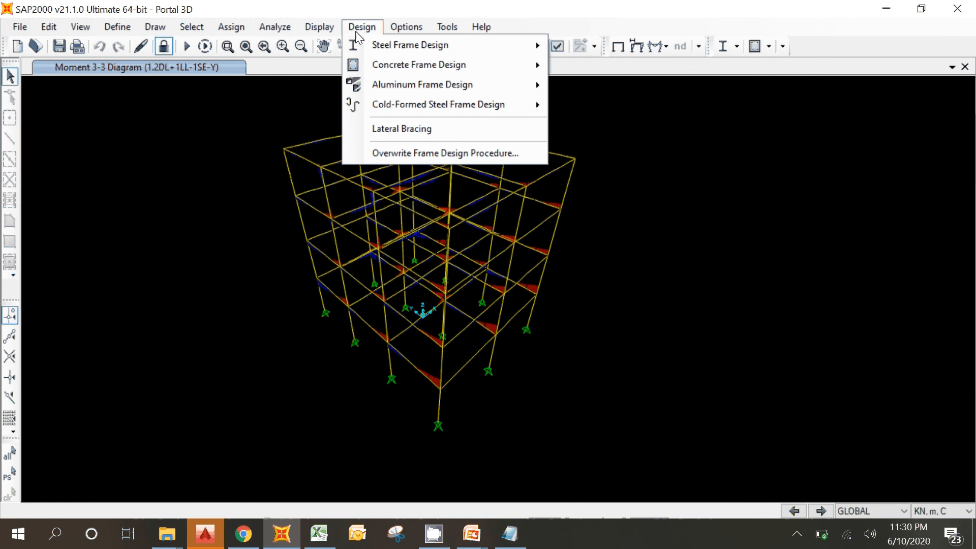
mouse_move(424, 67)
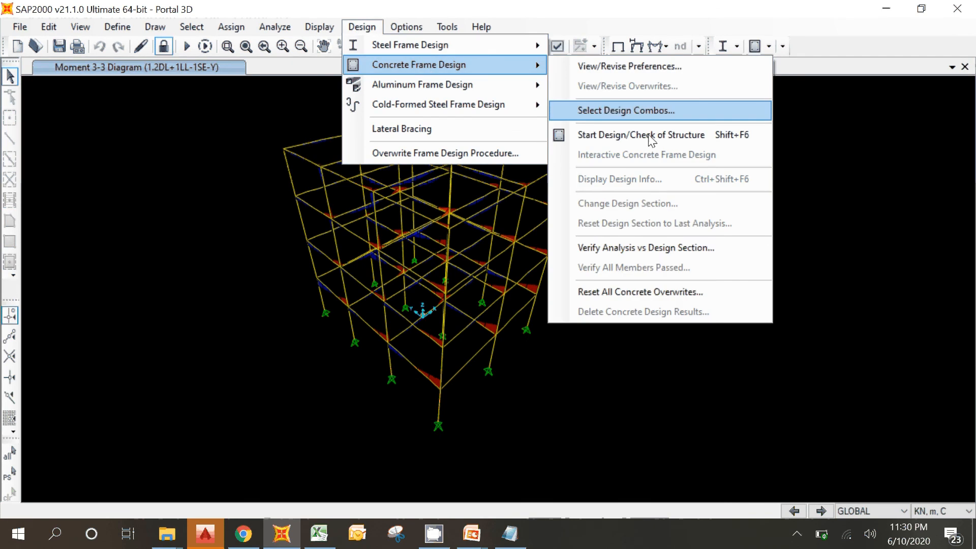
left_click(642, 135)
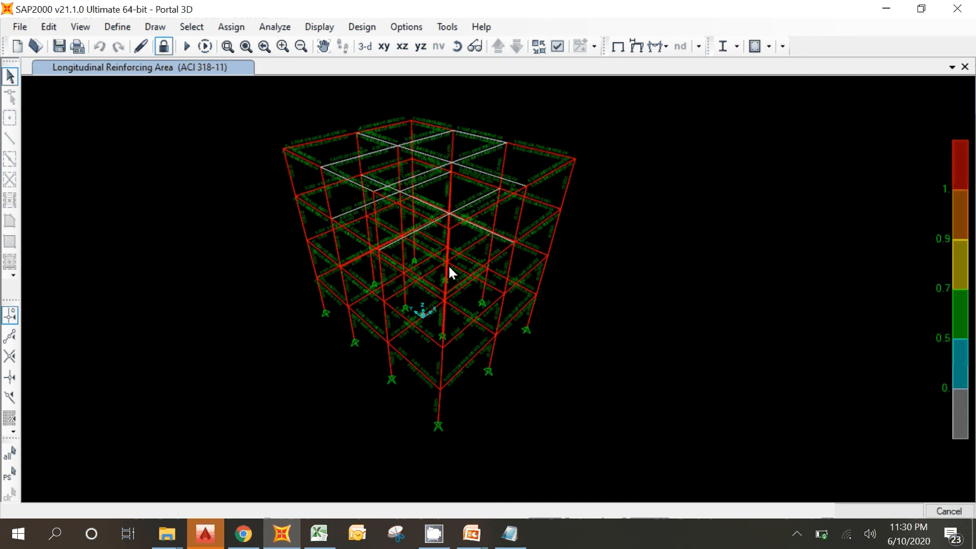
left_click(940, 511)
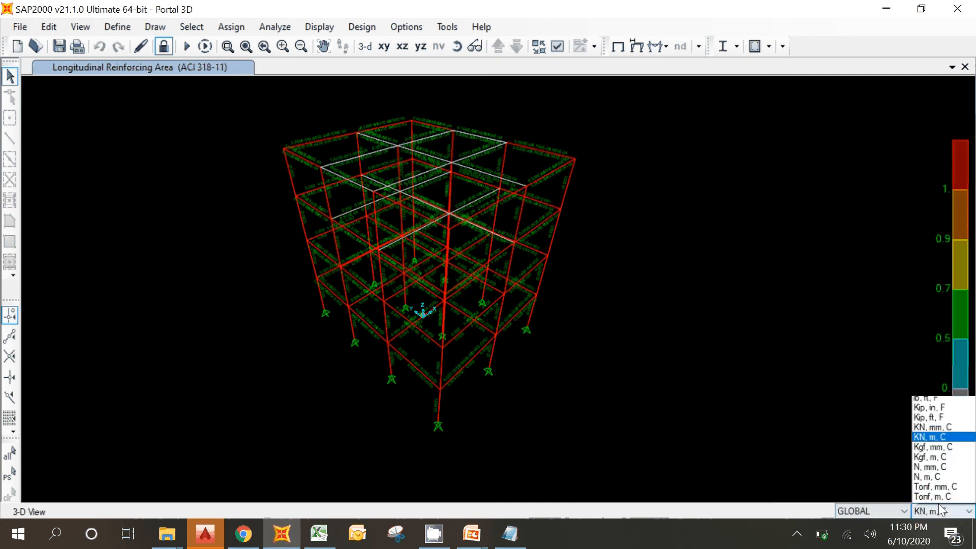
left_click(925, 467)
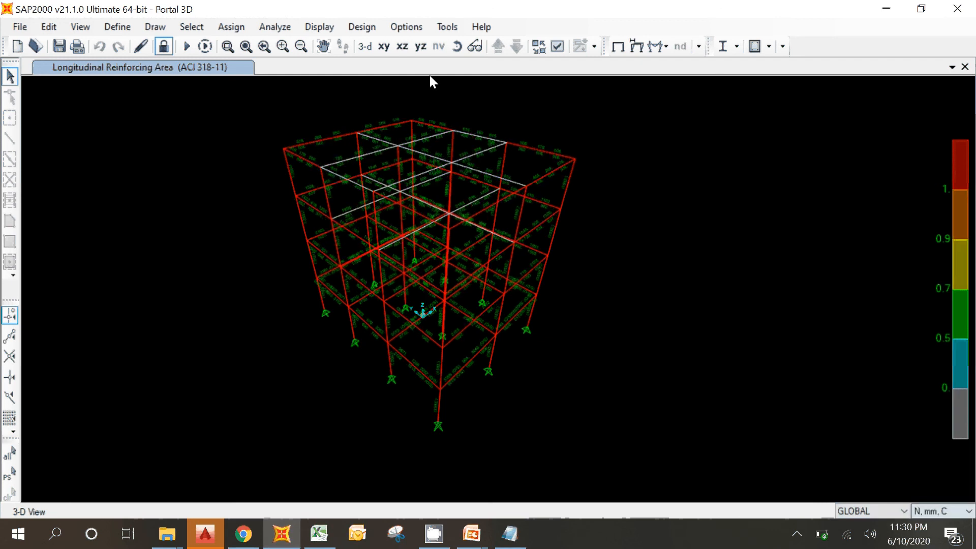
- Examine the longitudinal reinforcing areas of the lowest-storey beams and columns in the XZ elevation at Y=7500
left_click(403, 46)
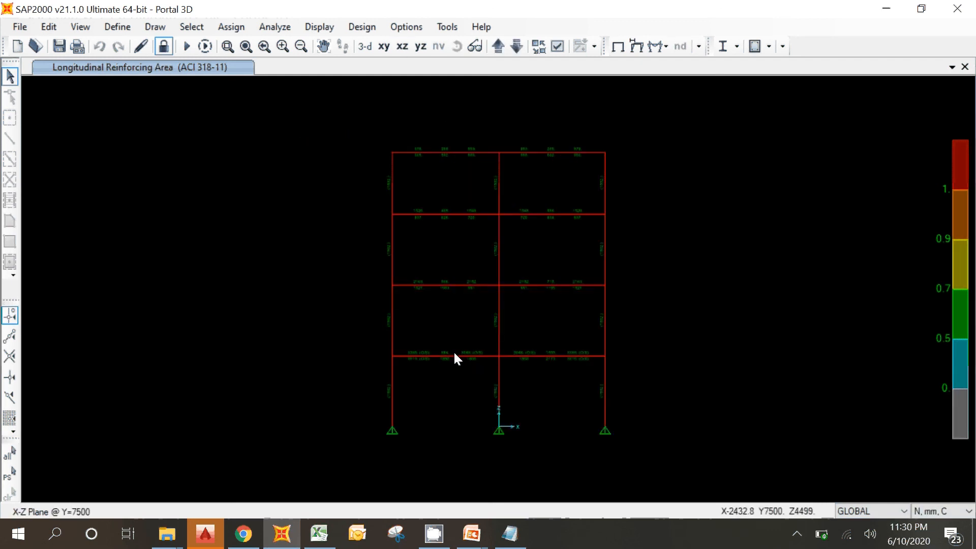
left_click(227, 46)
left_click_drag(344, 333, 603, 384)
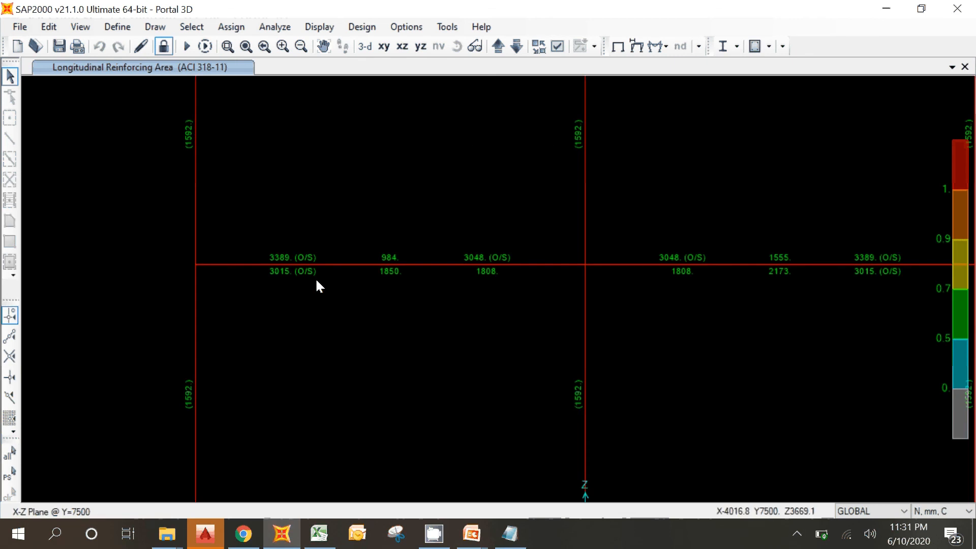
middle_click_drag(412, 313, 373, 260)
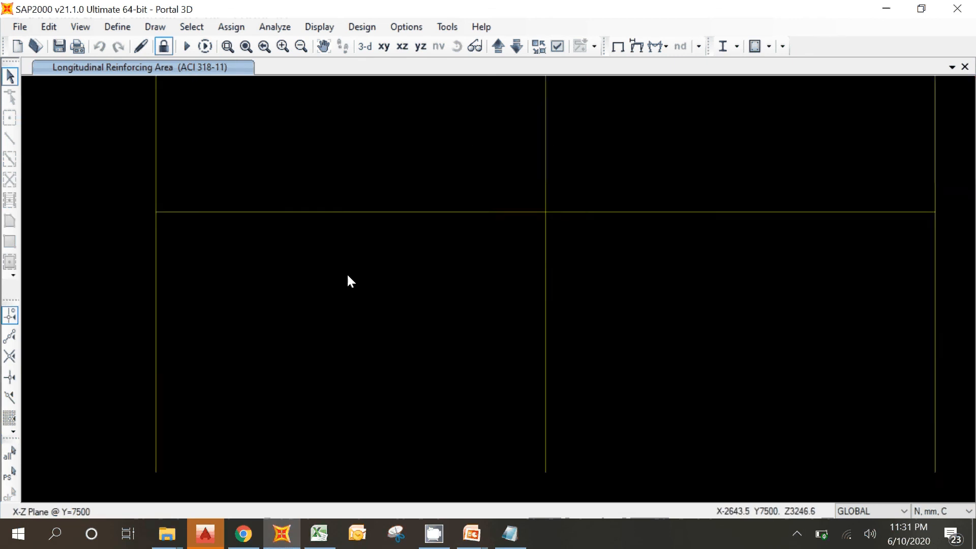
- Inspect the concrete column check information of the leftmost ground-storey column, close it and return to the full elevation
right_click(156, 286)
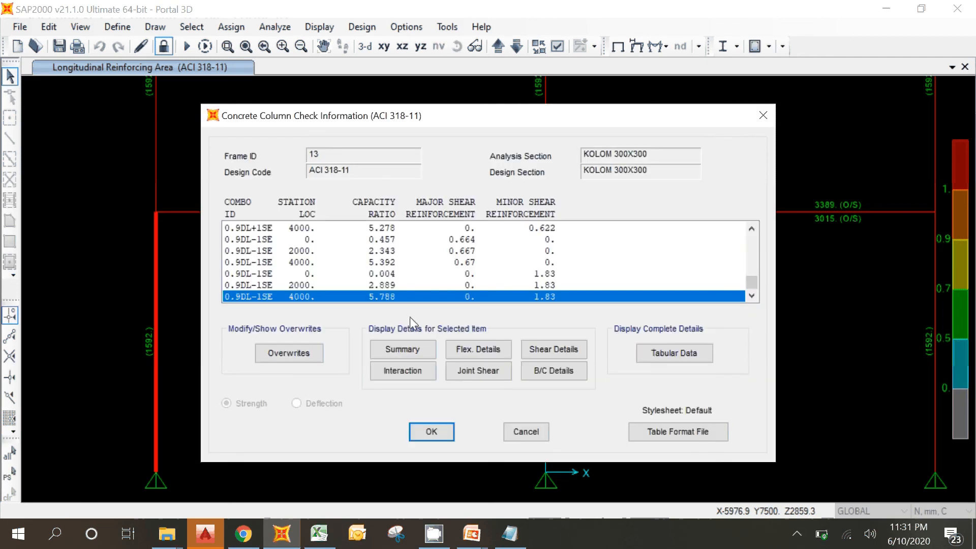
left_click(524, 432)
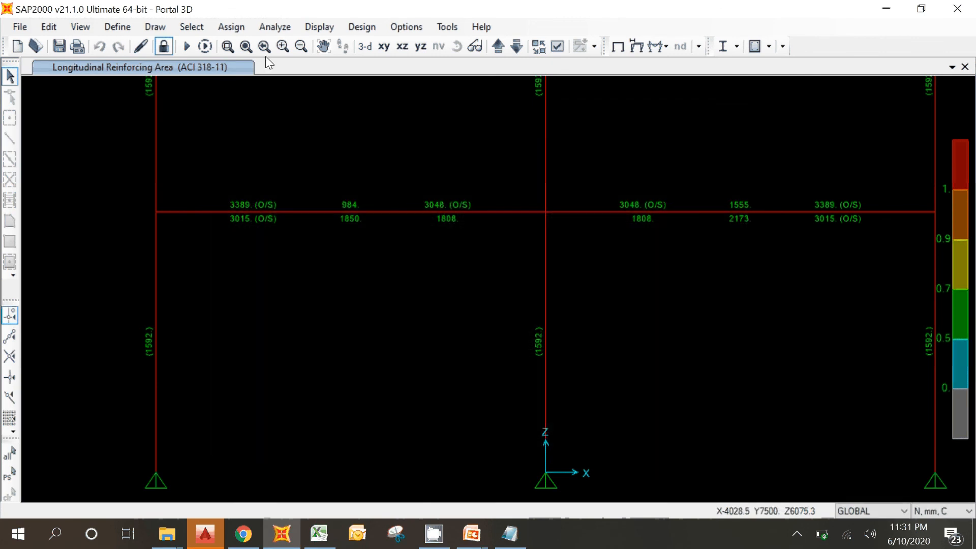
left_click(247, 45)
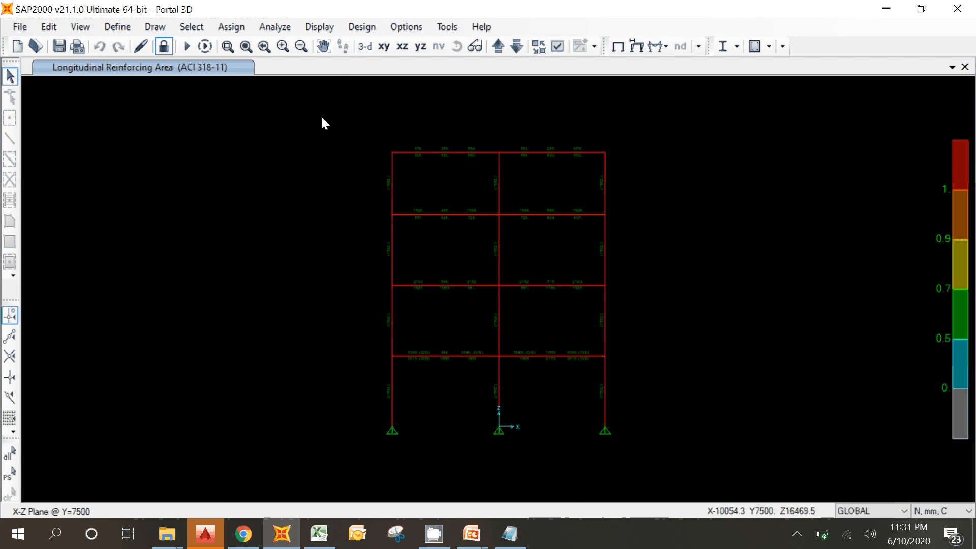
- Remove all seismic (SE) combinations from the design combinations, keep only 1.2DL+1.6LL+0.5R and 1.4DL, and accept deleting the existing design results
left_click(360, 27)
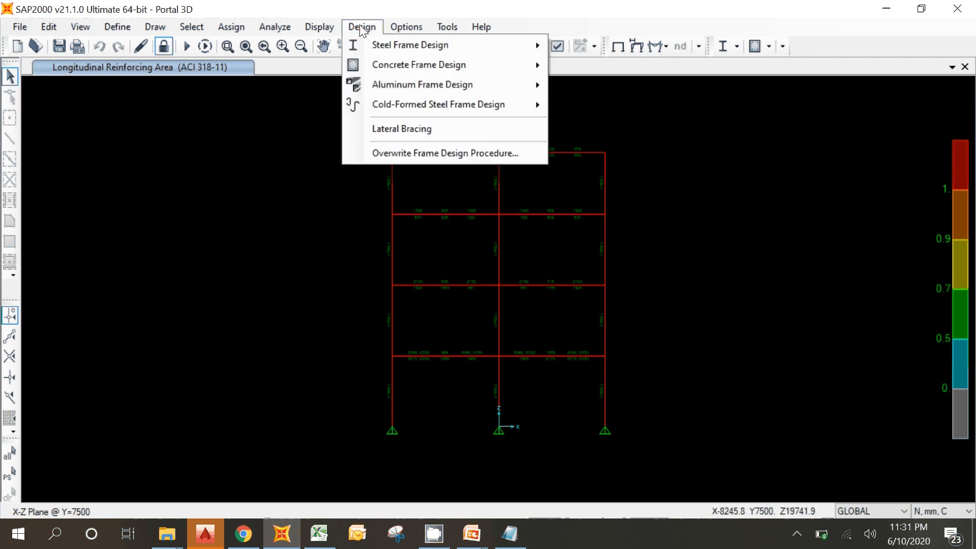
mouse_move(380, 61)
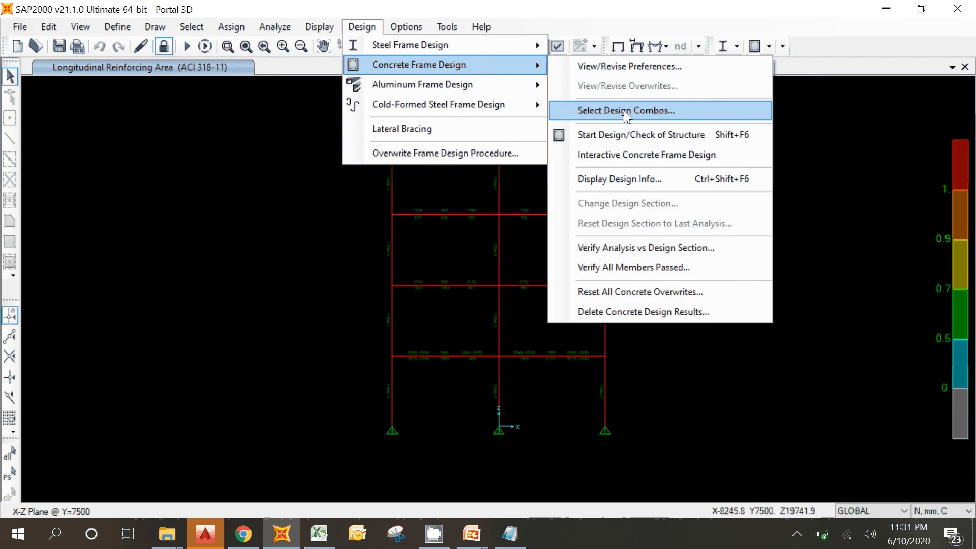
left_click(626, 110)
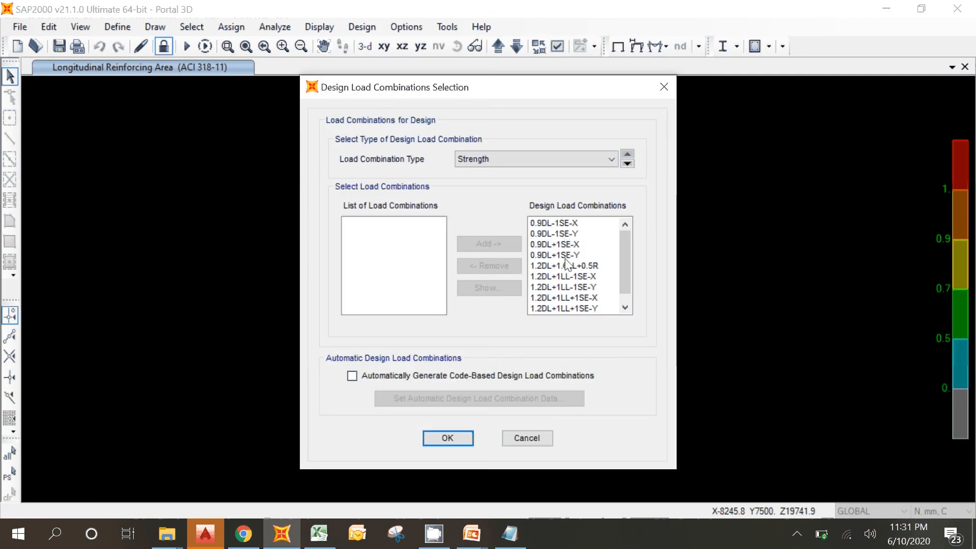
left_click_drag(577, 307, 545, 216)
left_click(496, 267)
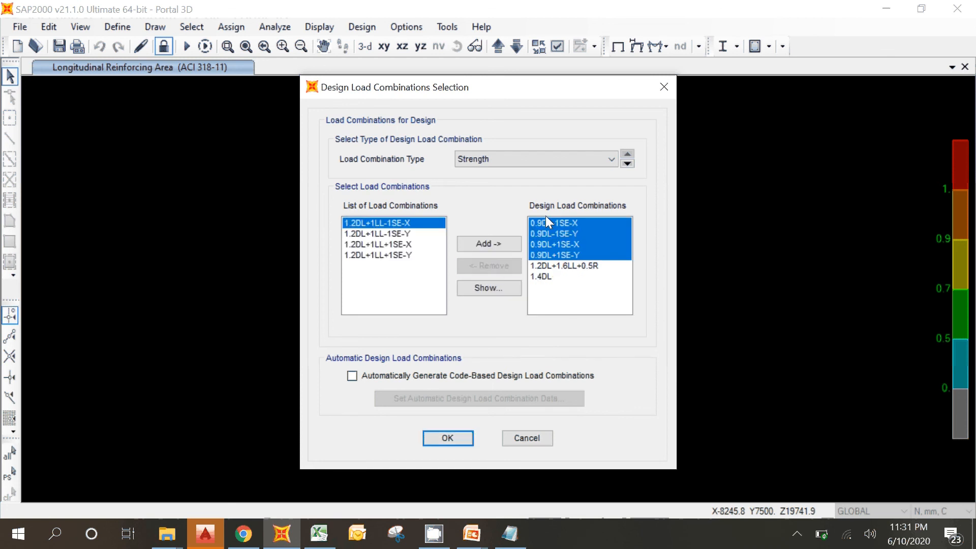
left_click(491, 267)
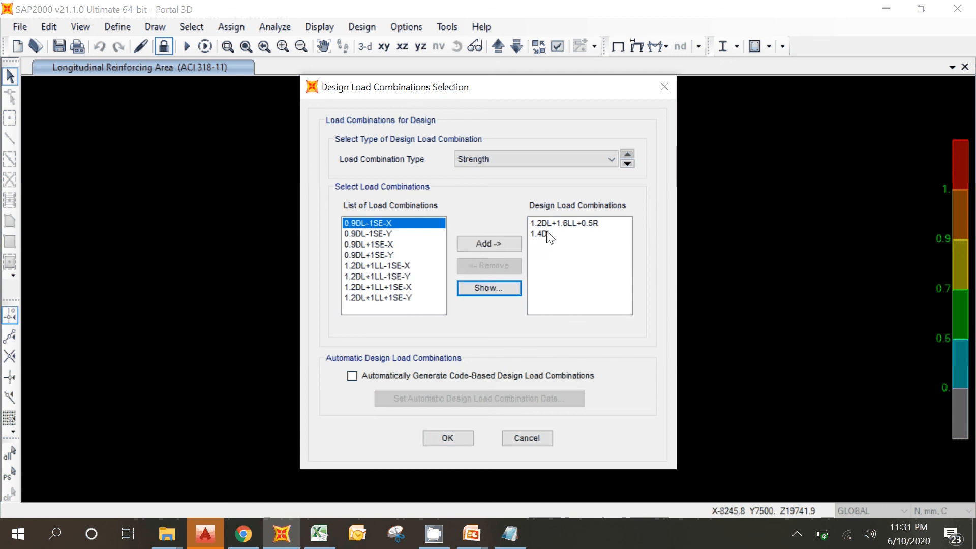
left_click(550, 223)
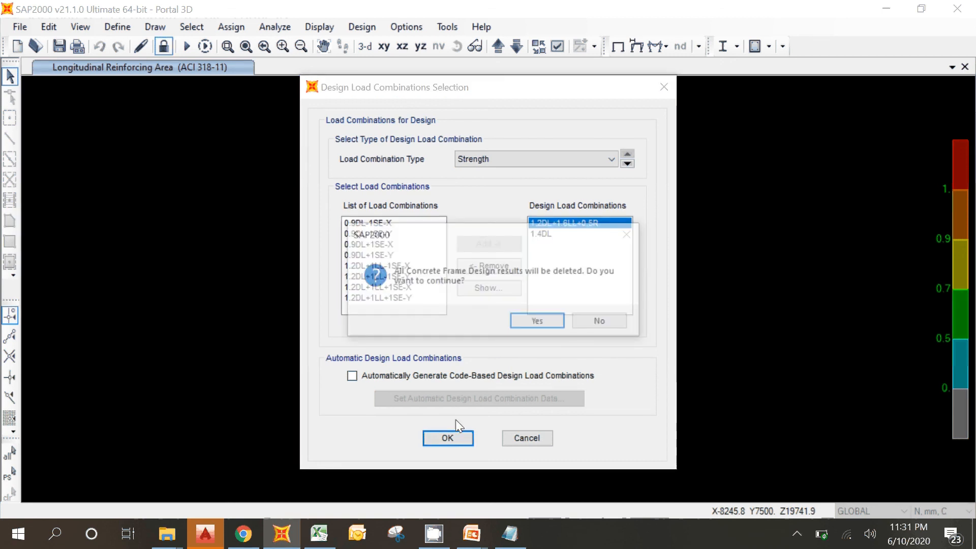
left_click(537, 321)
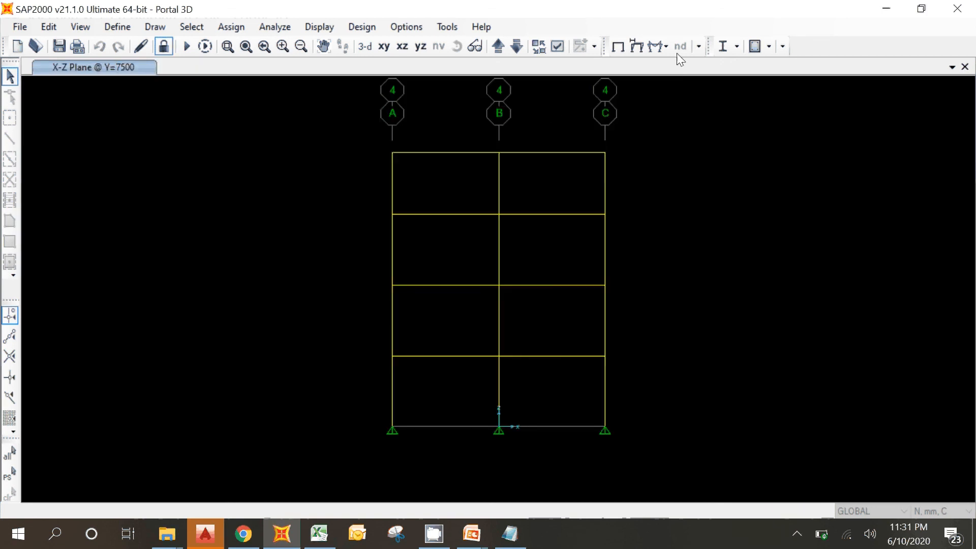
- Rerun the concrete design check of the structure with the gravity load combinations only
left_click(372, 28)
mouse_move(534, 64)
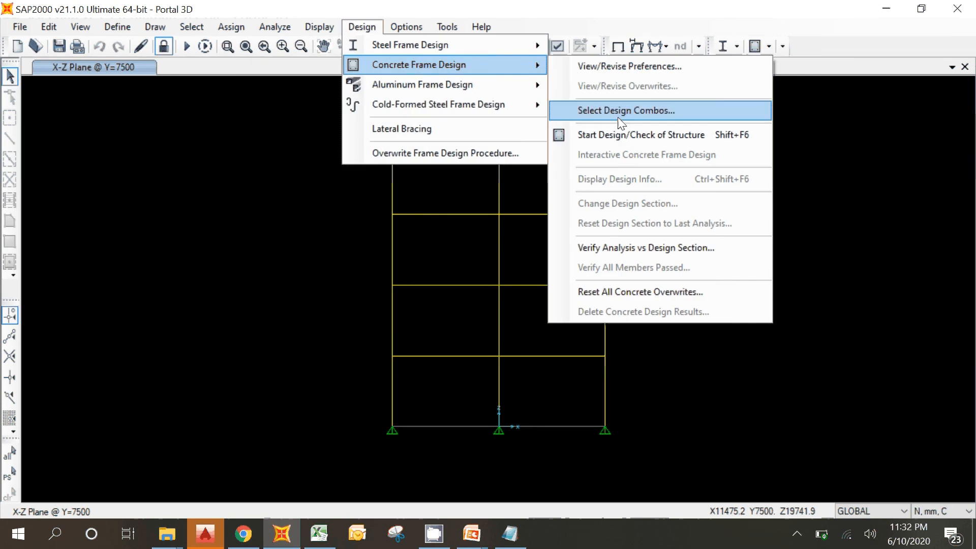
left_click(616, 135)
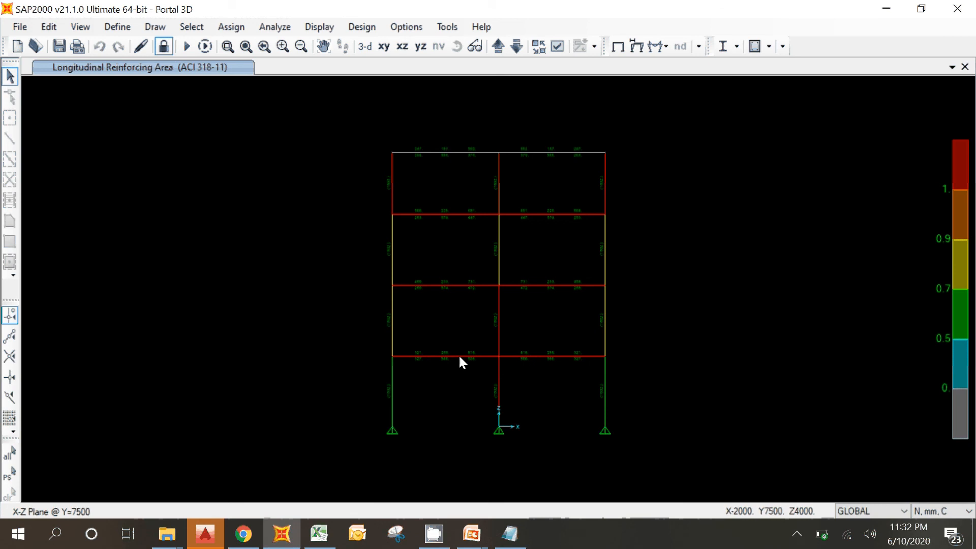
- Open the concrete beam design information of the left-bay beam above the ground-storey columns in the XZ elevation at Y=7500
left_click(228, 46)
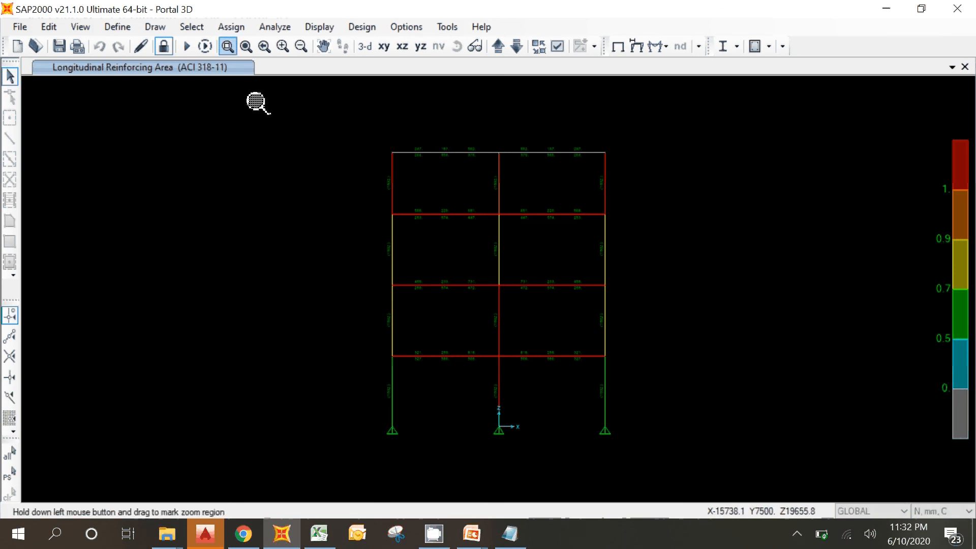
left_click_drag(349, 319, 534, 376)
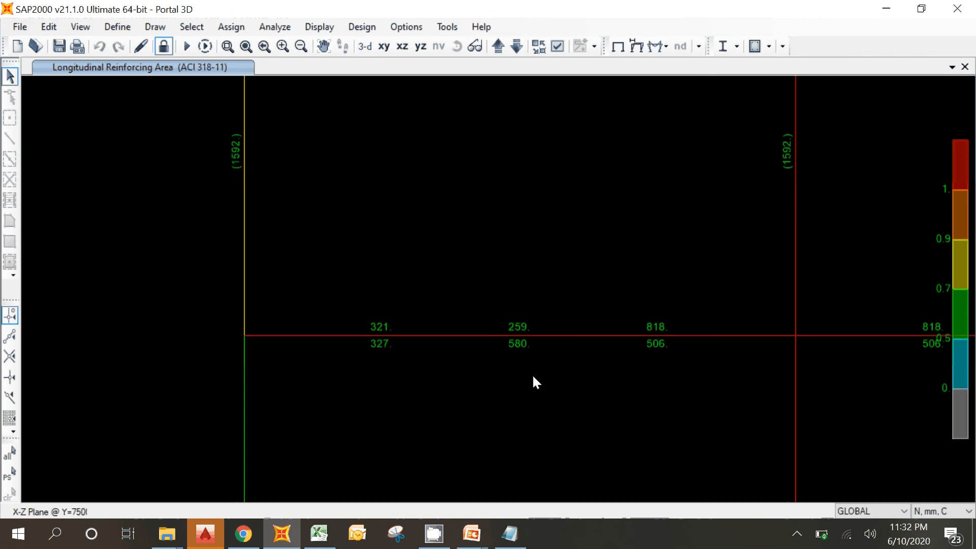
left_click(502, 336)
right_click(502, 335)
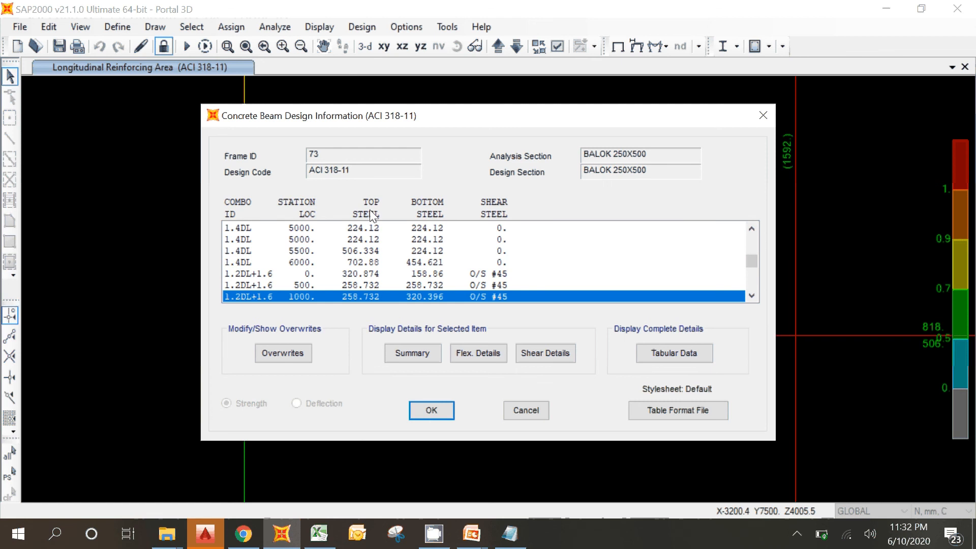
left_click_drag(441, 115, 297, 80)
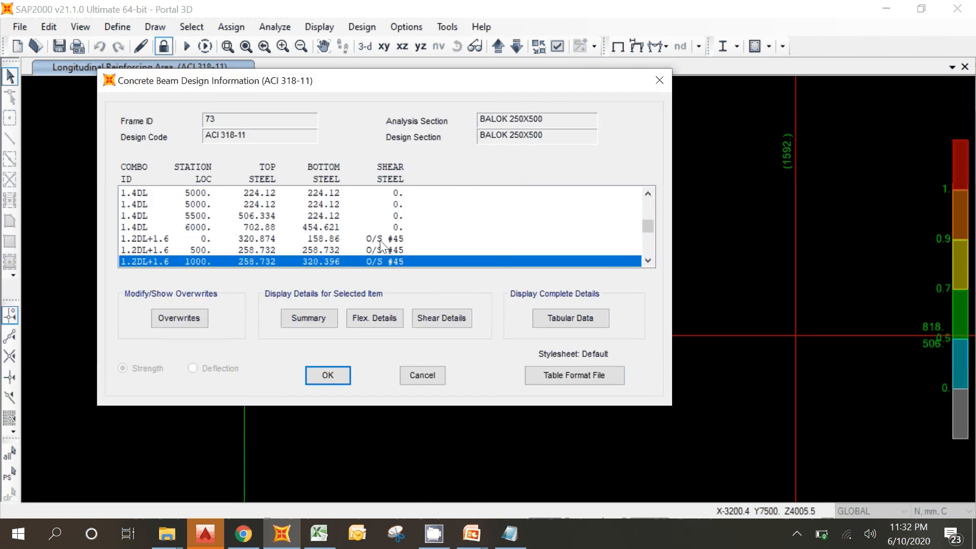
- Review the beam's design summary at station 1000 for the 1.2DL+1.6LL+0.5R combination, then close it and return to the full elevation
left_click(305, 322)
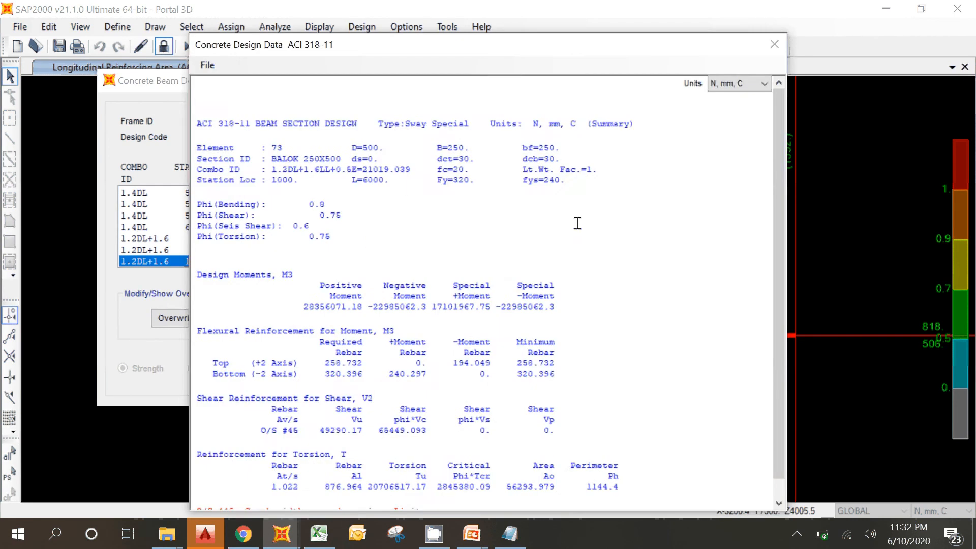
left_click_drag(773, 253, 773, 273)
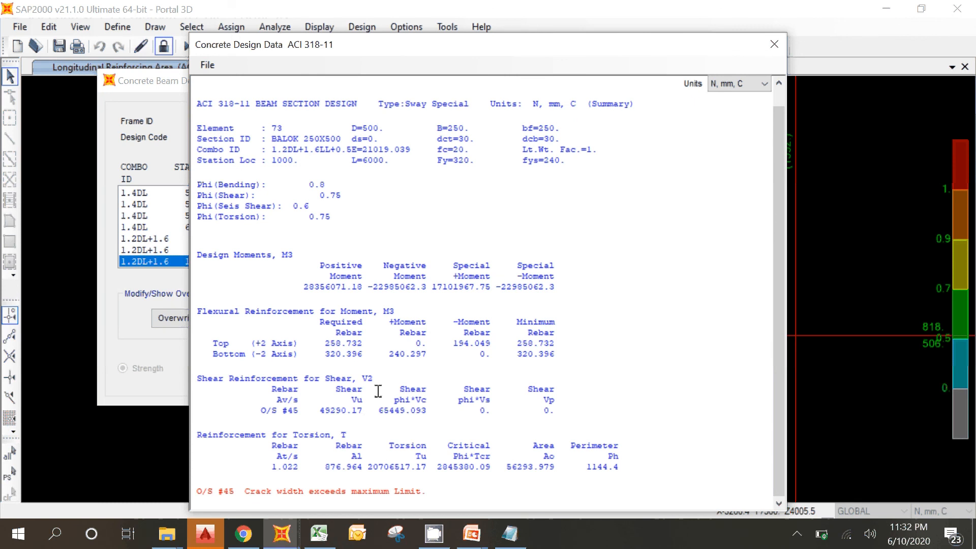
scroll(378, 392, "up", 1)
scroll(354, 390, "down", 1)
left_click(774, 44)
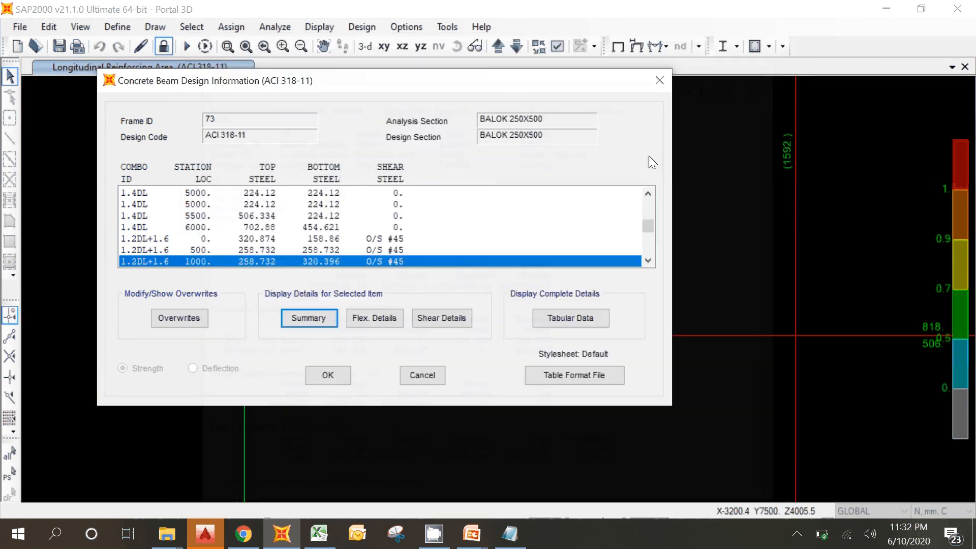
left_click(335, 378)
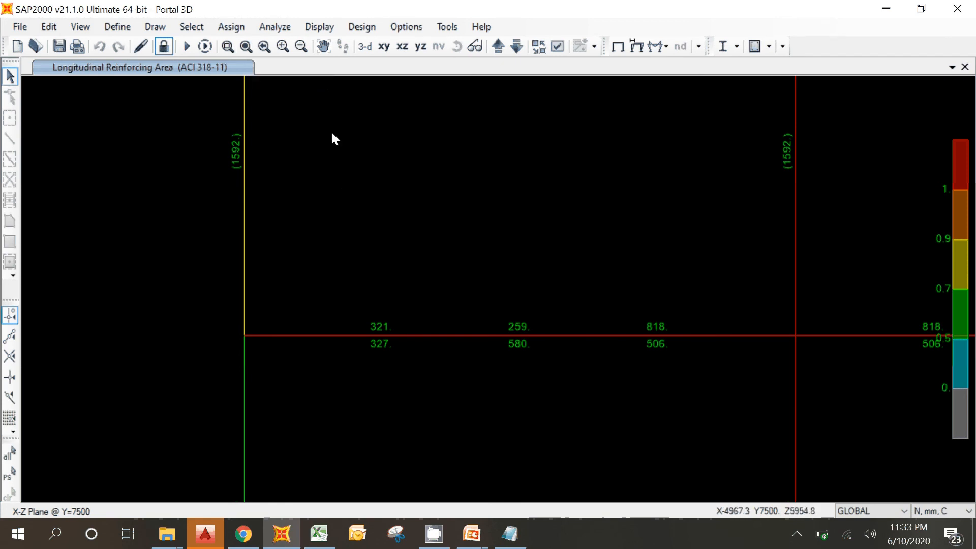
left_click(246, 47)
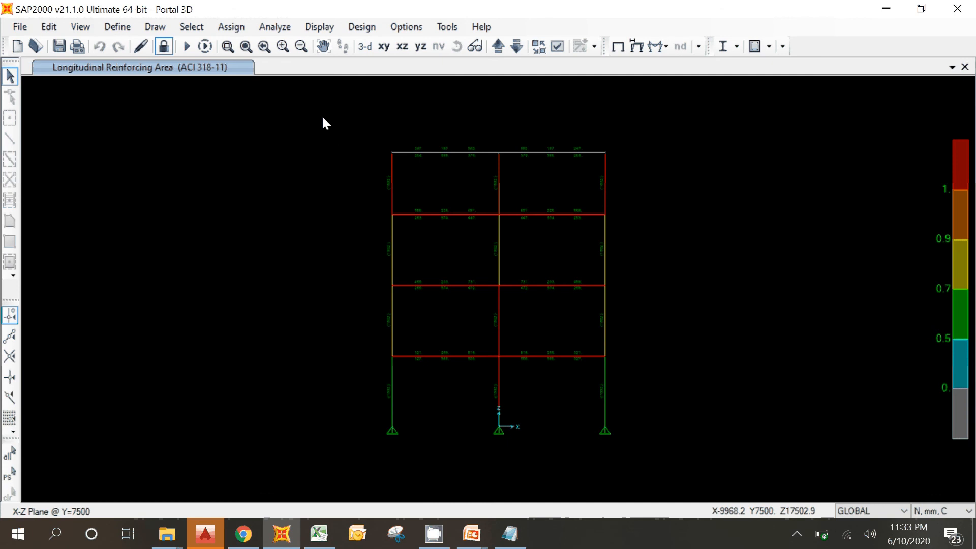
left_click(797, 534)
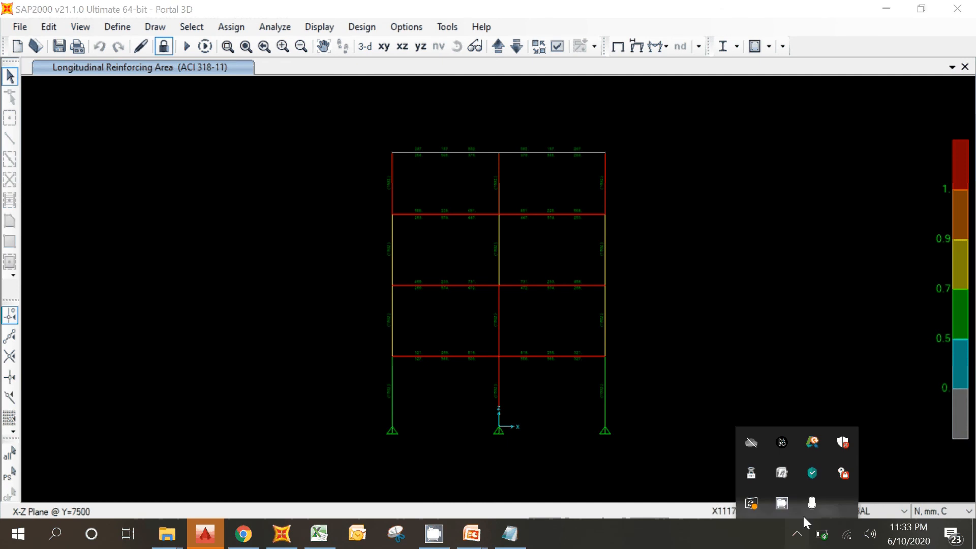
right_click(784, 505)
left_click(816, 474)
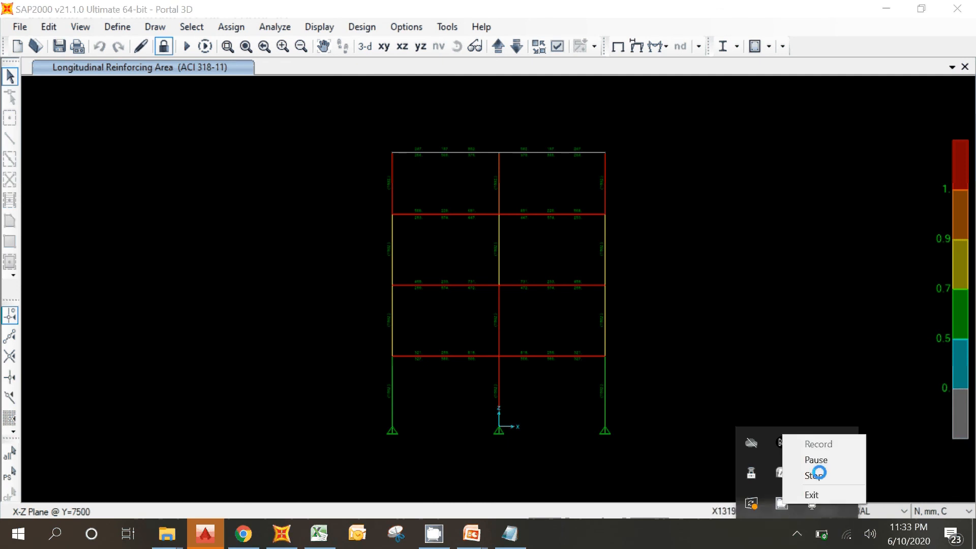